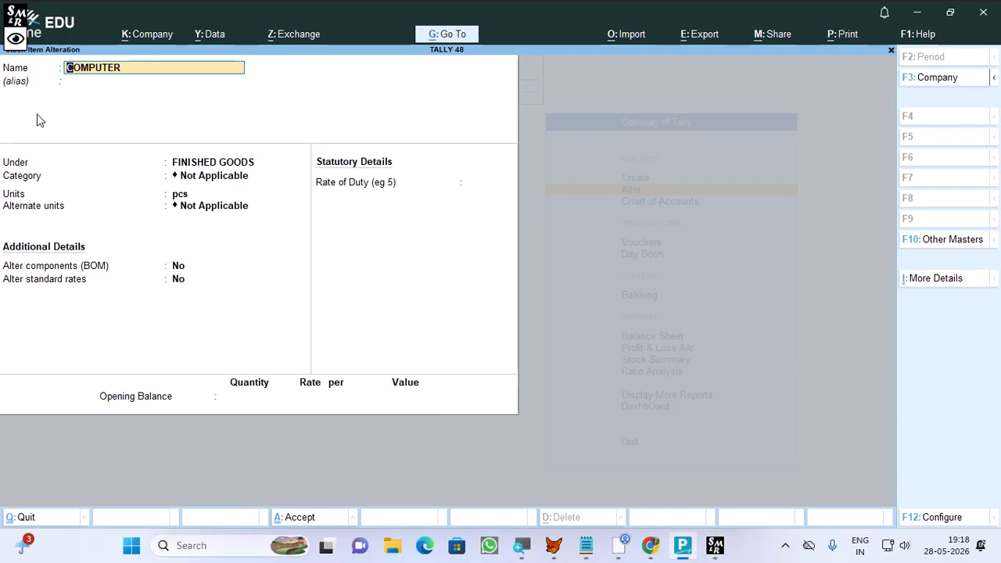
# Leave the COMPUTER stock item's alteration without changes and return to the Gateway of Tally.
pyautogui.press('Escape')
pyautogui.press('y')
pyautogui.press('Escape')
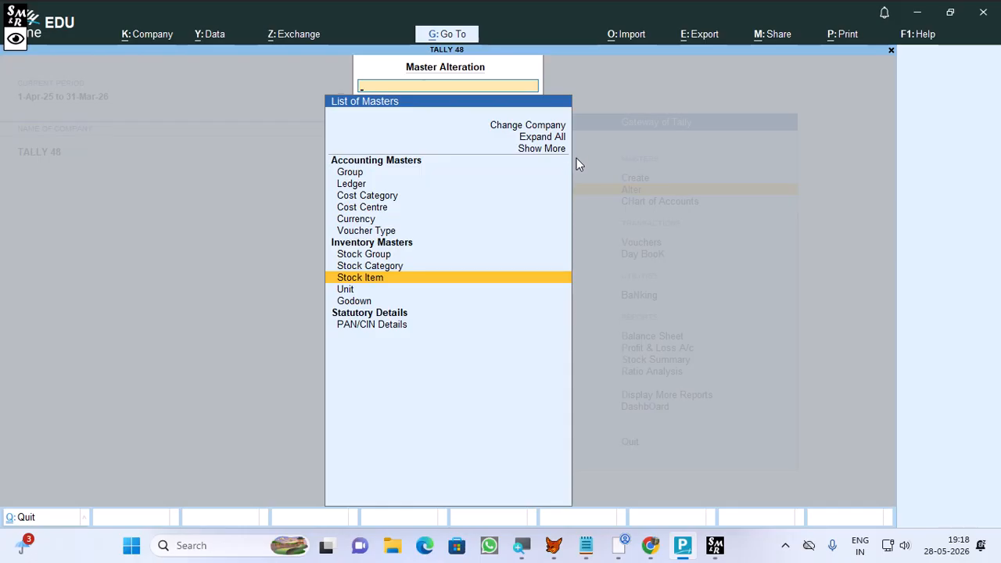
pyautogui.press('Escape')
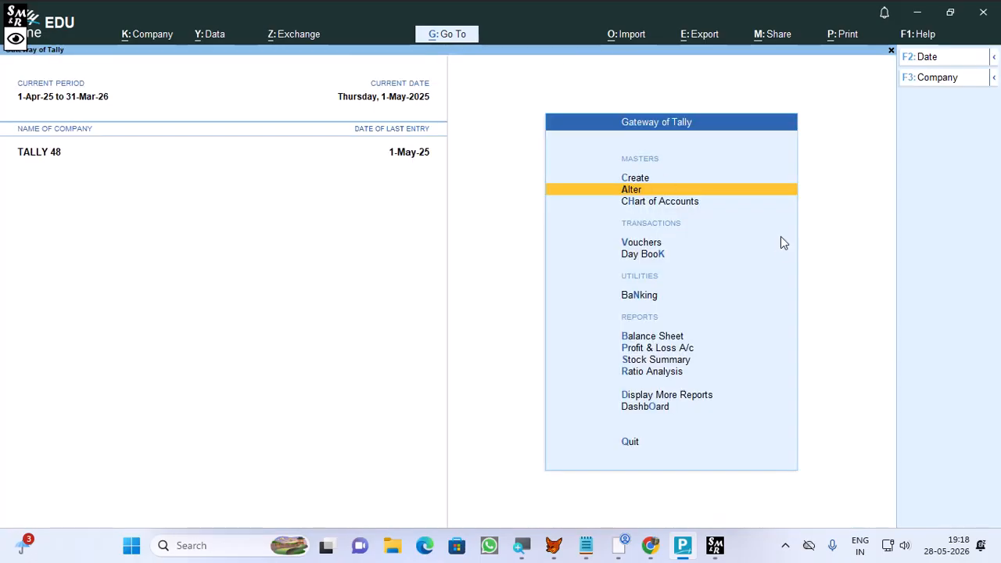
# Create a simple unit of measure with symbol BOX, formal name BOXES and 0 decimal places.
pyautogui.press('Up')
pyautogui.press('Return')
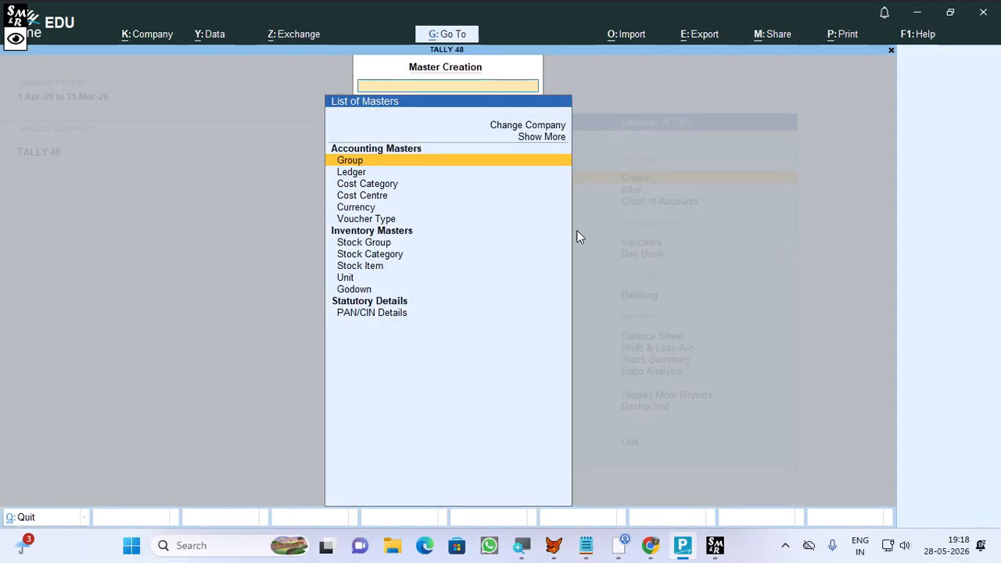
pyautogui.click(356, 278)
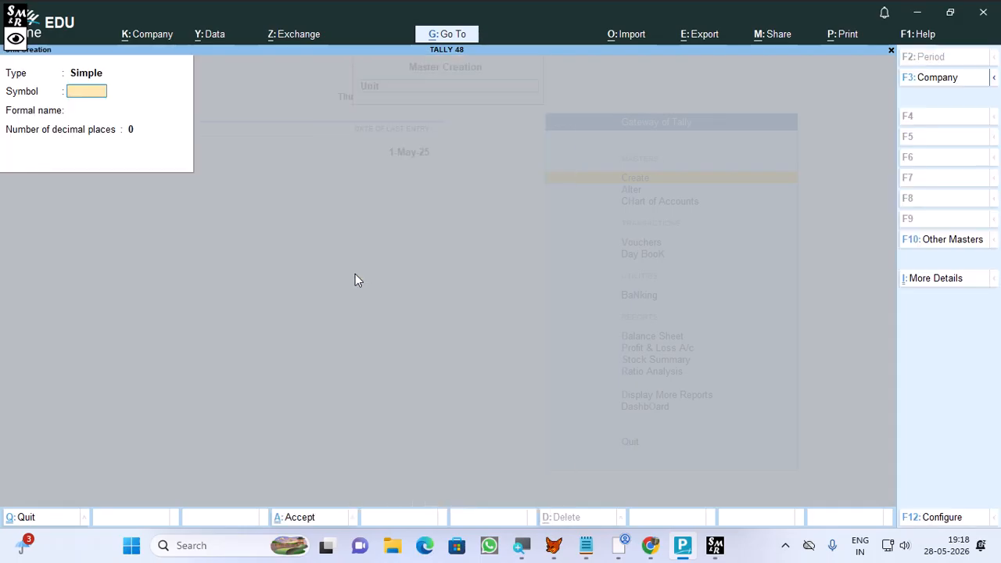
pyautogui.write('BOX')
pyautogui.press('Return')
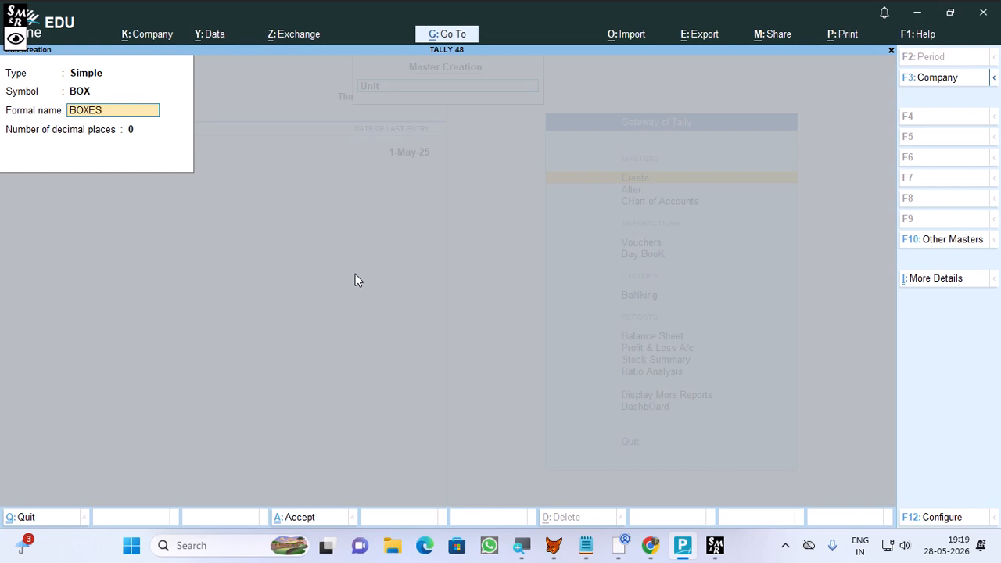
pyautogui.press('Return')
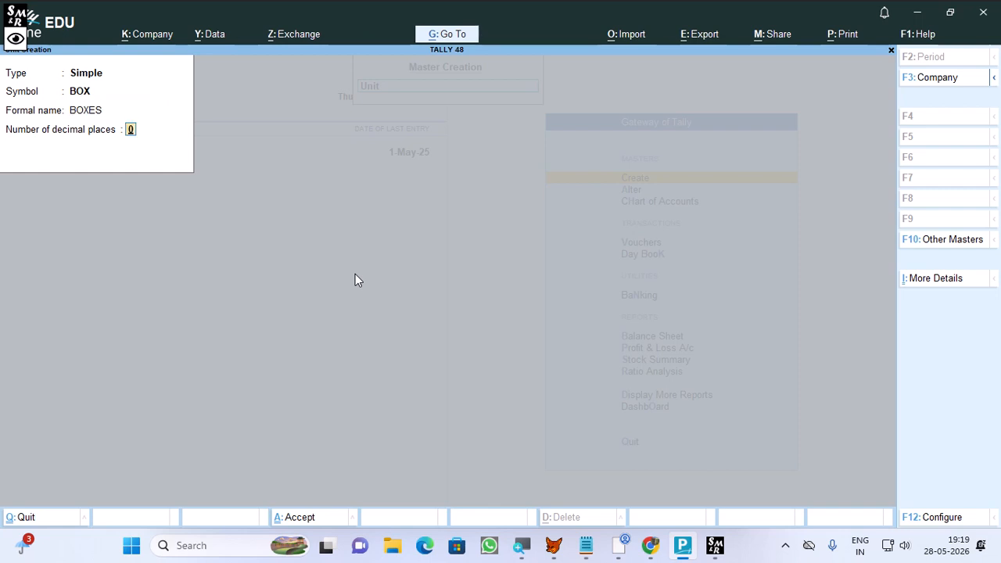
pyautogui.press('Return')
pyautogui.press('Return')
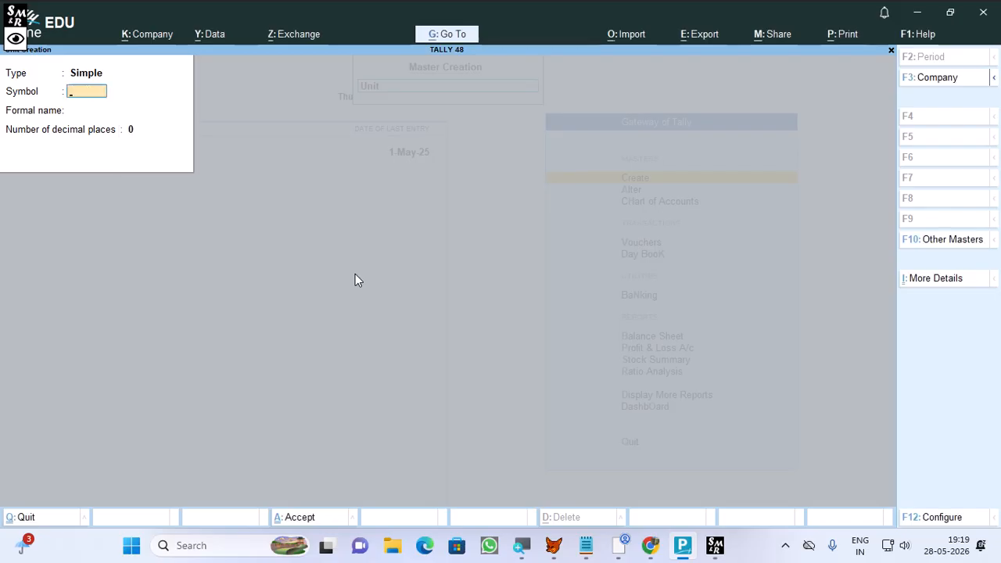
pyautogui.press('Escape')
pyautogui.press('Return')
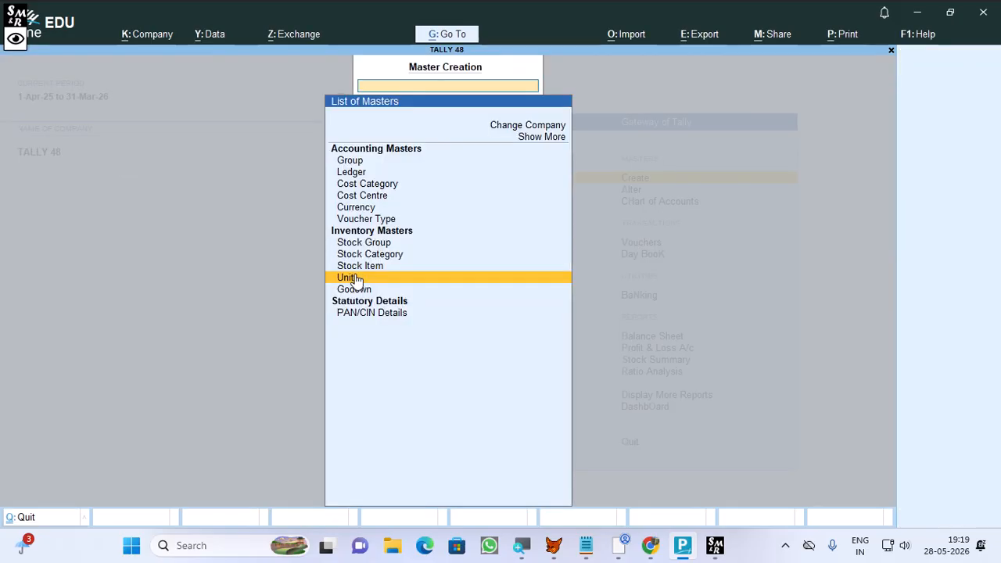
# Start a new stock item named SSD under Primary, with no alias and category Not Applicable.
pyautogui.press('Up')
pyautogui.press('Return')
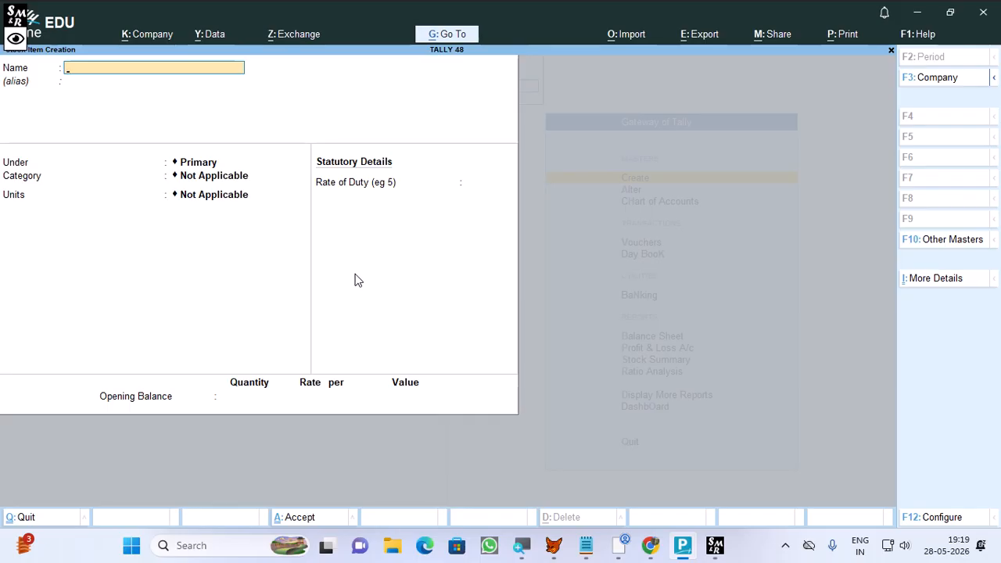
pyautogui.write('SSD')
pyautogui.press('Return')
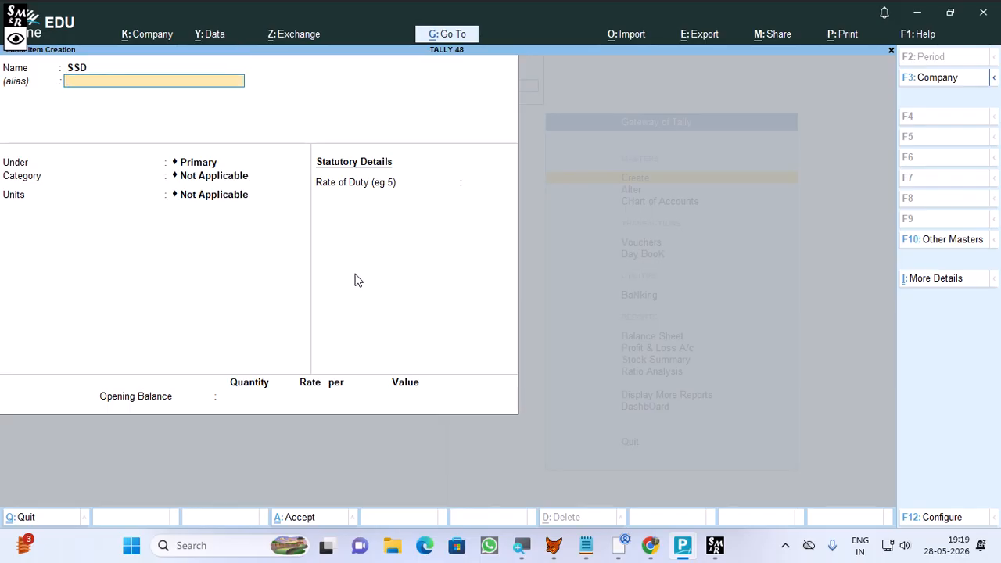
pyautogui.press('Return')
pyautogui.press('Return')
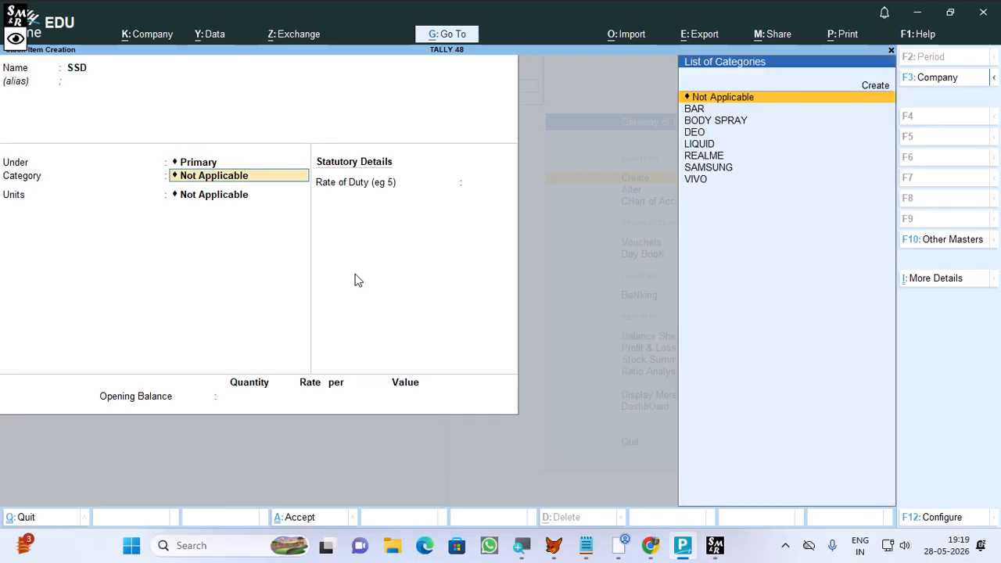
pyautogui.press('Return')
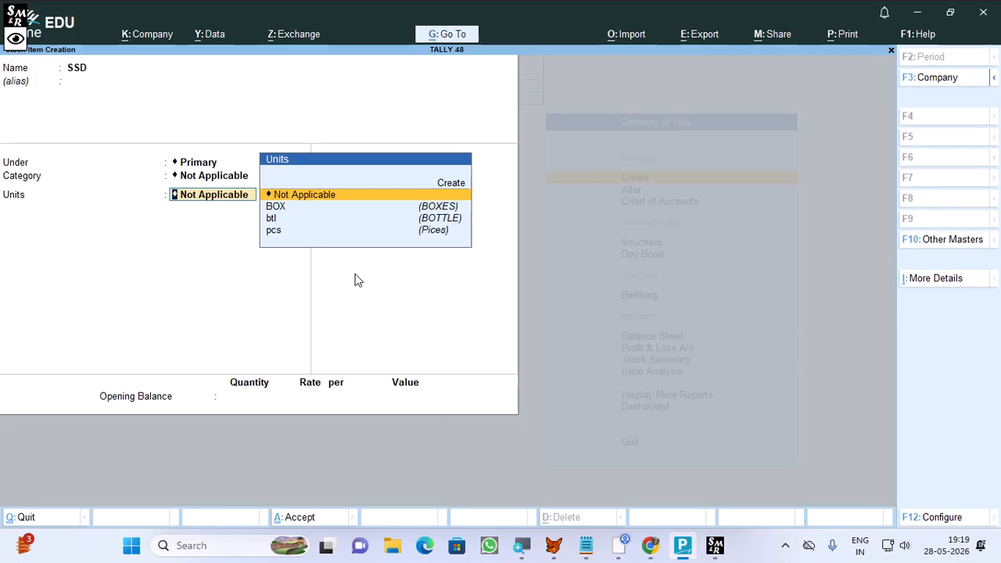
# Set the SSD item's unit to pcs and alternate unit to BOX, with 1 BOX = 10 pcs.
pyautogui.press('Down')
pyautogui.press('Down')
pyautogui.press('Down')
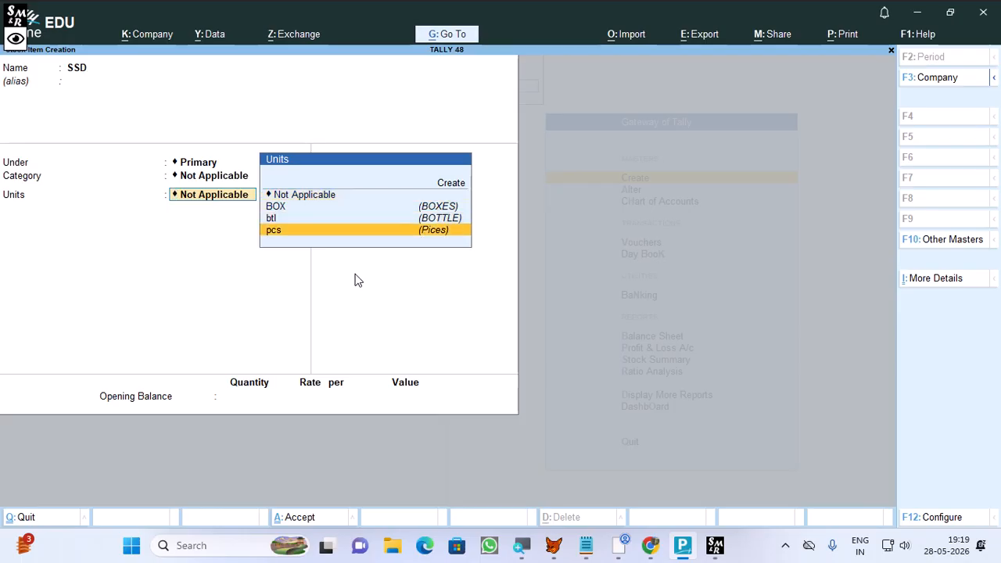
pyautogui.press('Return')
pyautogui.press('Down')
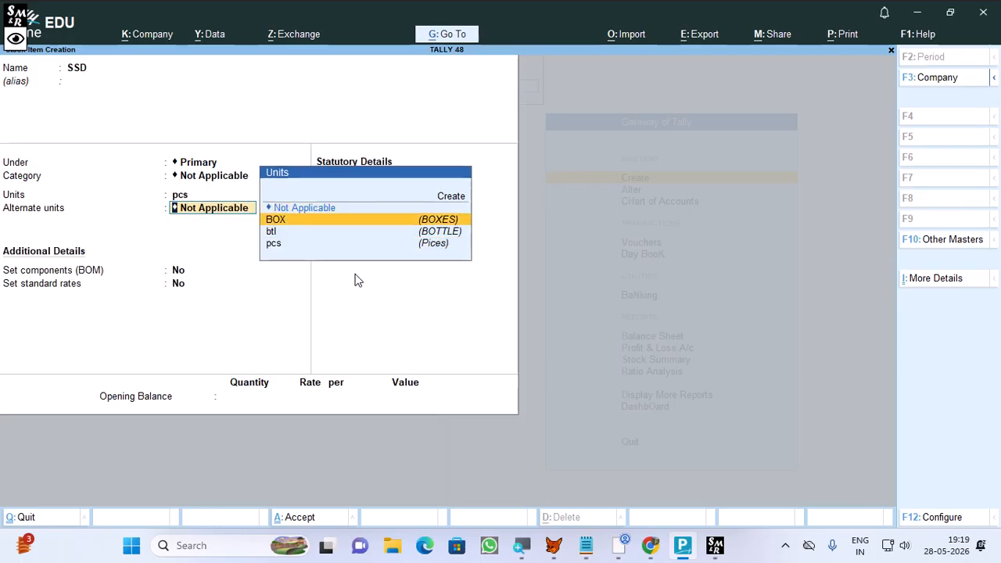
pyautogui.press('Return')
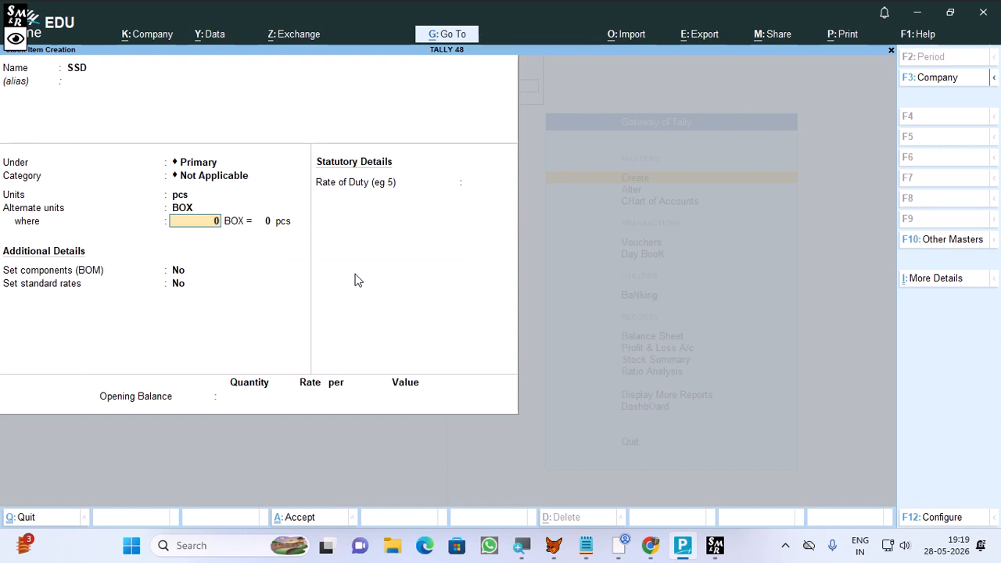
pyautogui.write('1')
pyautogui.press('Return')
pyautogui.write('10')
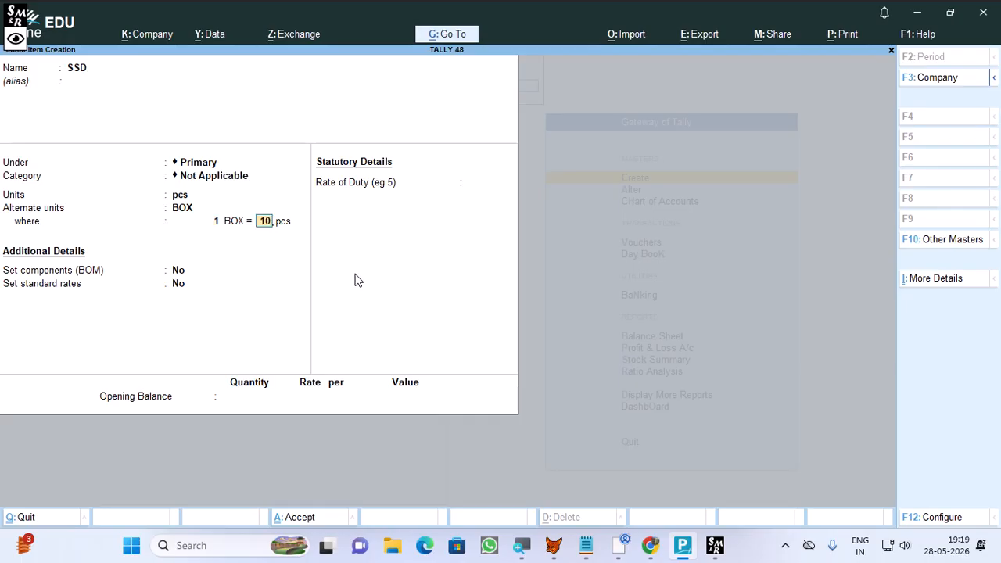
pyautogui.press('Return')
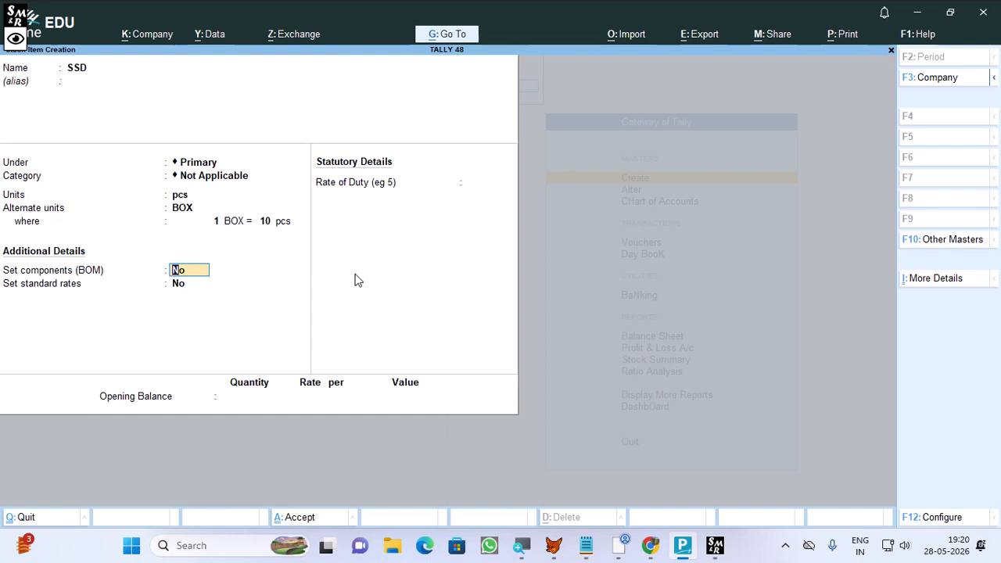
# Save the SSD stock item without components, standard rates or opening balance, and return to the Gateway of Tally.
pyautogui.press('Return')
pyautogui.press('Return')
pyautogui.press('Return')
pyautogui.press('Return')
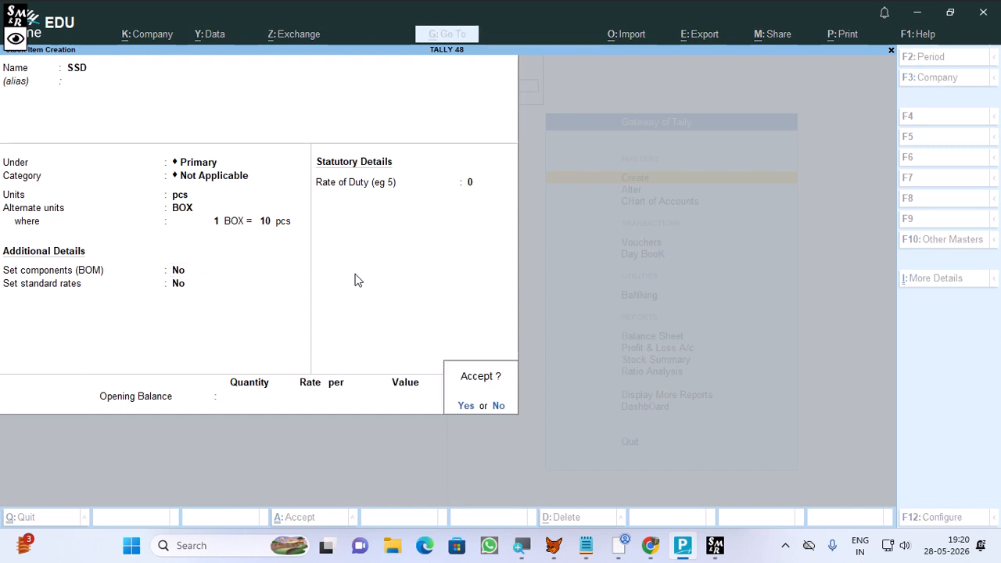
pyautogui.press('Return')
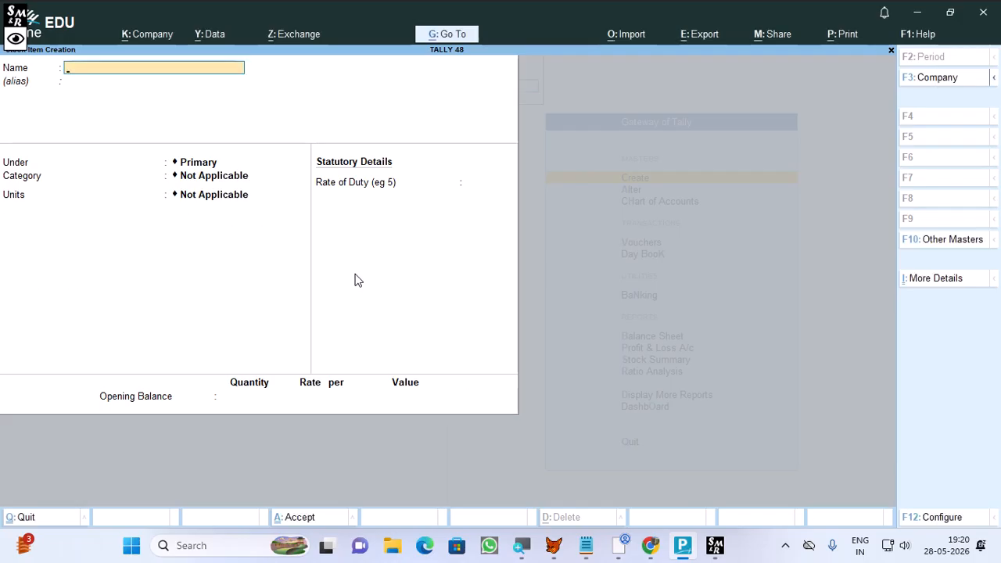
pyautogui.press('Escape')
pyautogui.press('Return')
pyautogui.press('Escape')
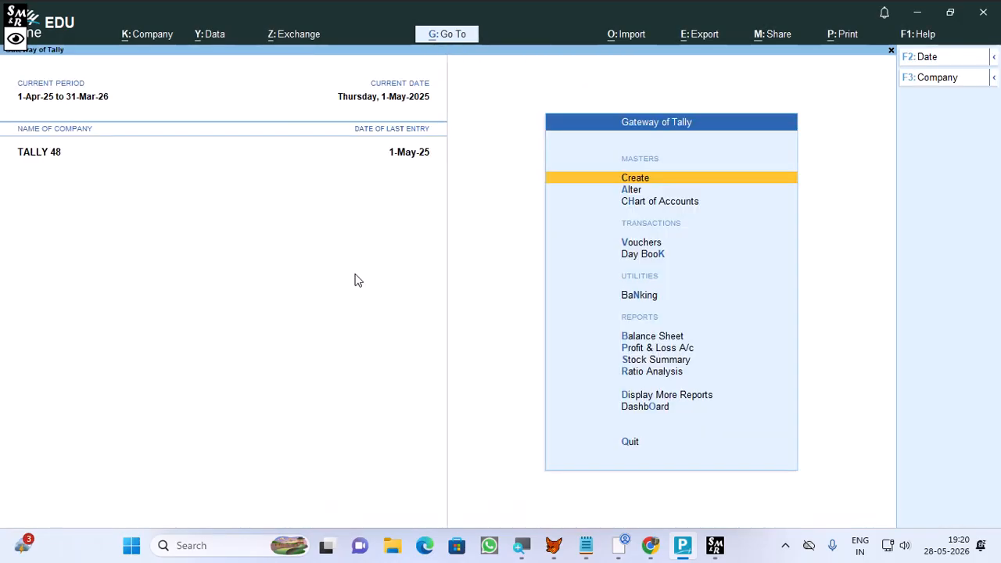
# Start a purchase voucher without a supplier invoice number and choose Sc as the party account.
pyautogui.press('v')
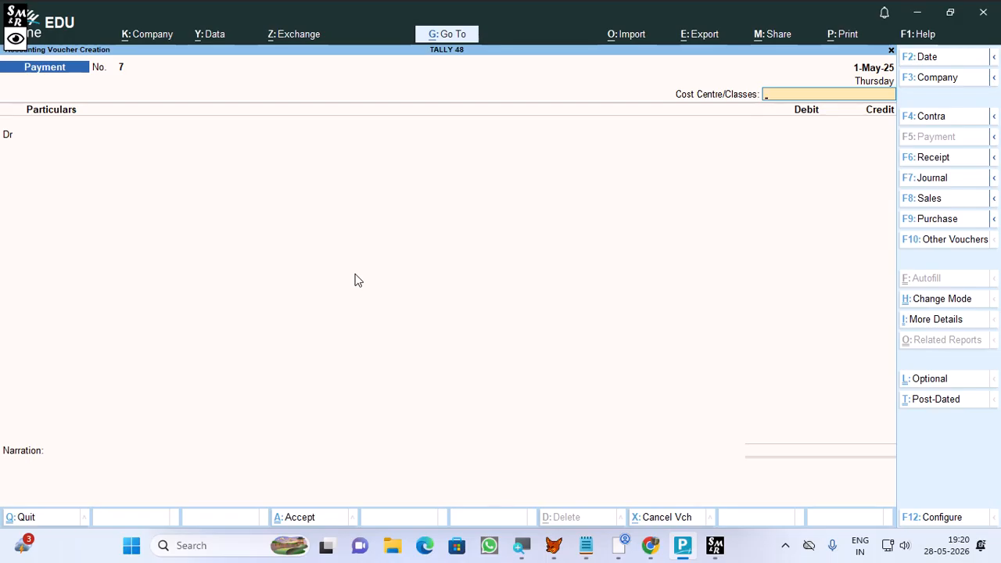
pyautogui.press('F9')
pyautogui.press('Return')
pyautogui.press('Return')
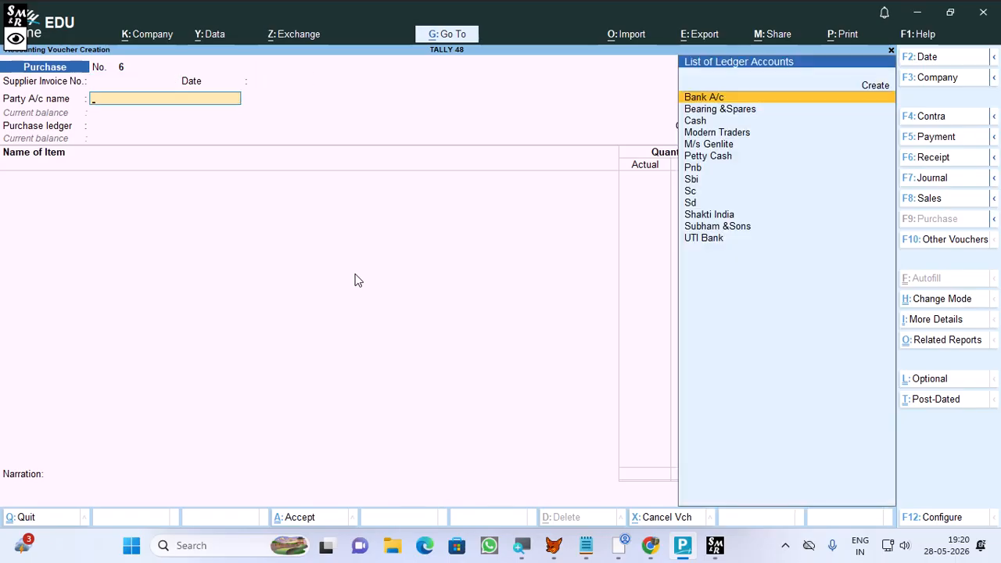
pyautogui.write('SC')
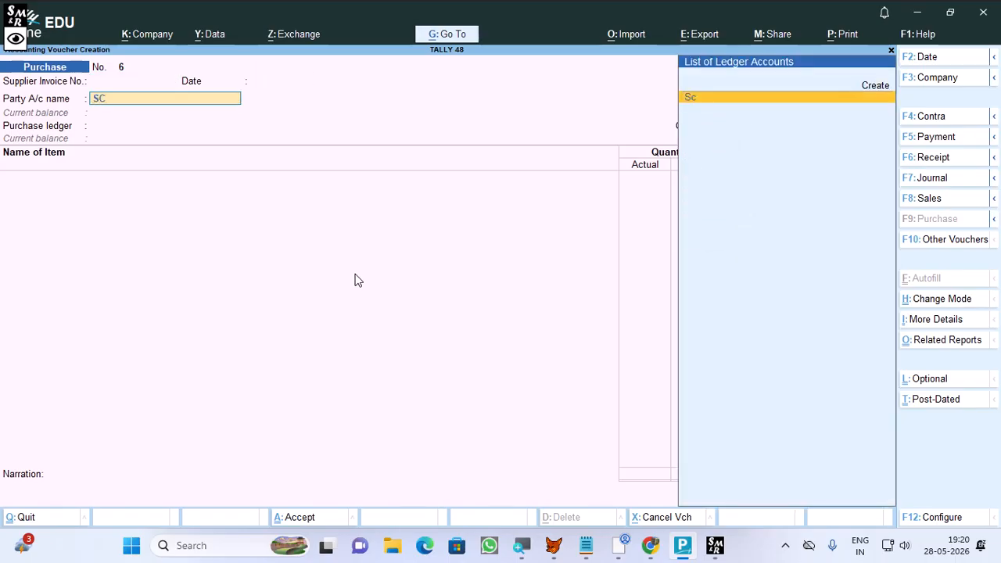
pyautogui.press('Return')
# Accept the default receipt and party details, and use the Purchase ledger with cost centre class Not Applicable.
pyautogui.press('Return')
pyautogui.press('Return')
pyautogui.press('Return')
pyautogui.press('Return')
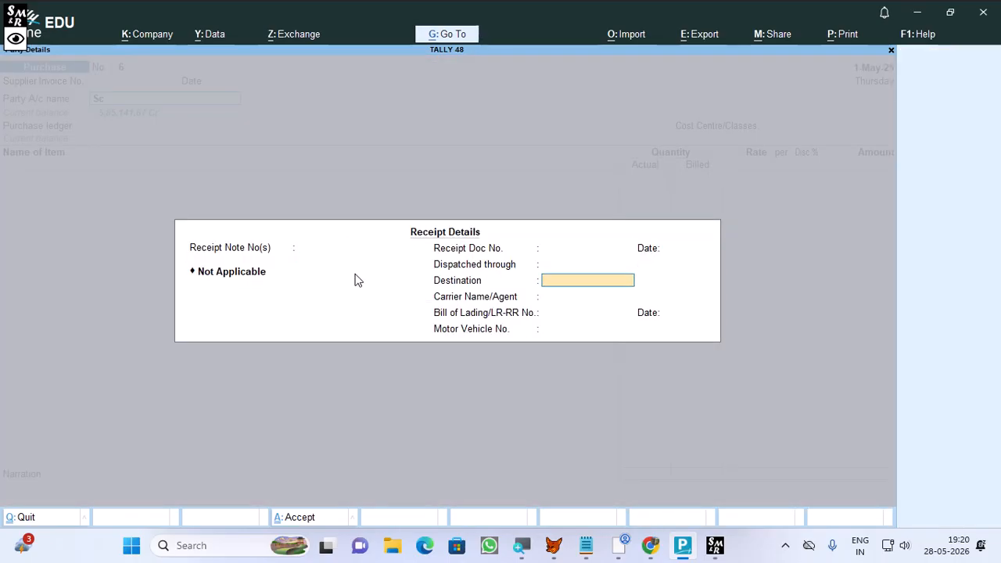
pyautogui.press('Return')
pyautogui.press('Return')
pyautogui.press('Return')
pyautogui.press('Return')
pyautogui.press('Return')
pyautogui.press('Return')
pyautogui.press('Return')
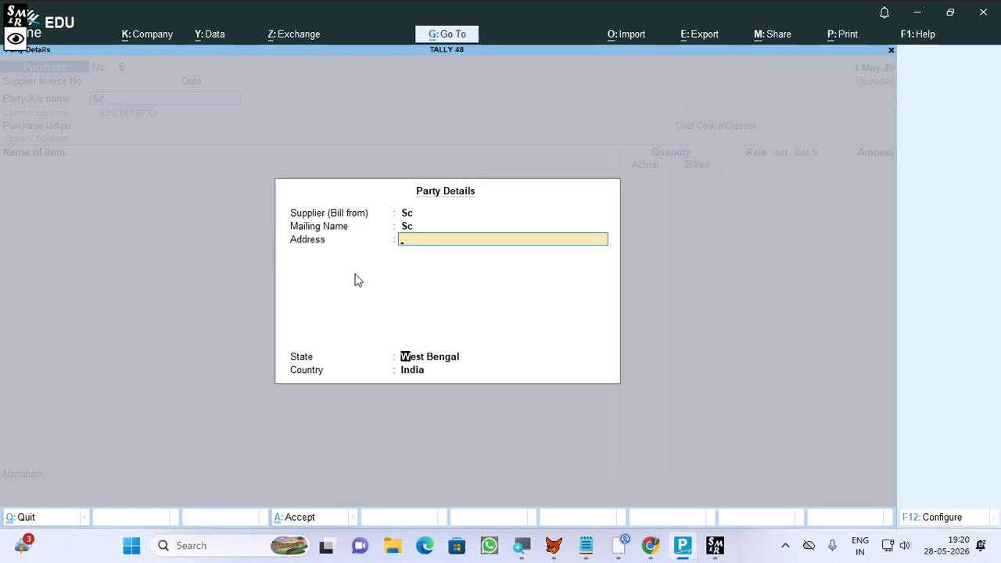
pyautogui.press('Return')
pyautogui.press('Return')
pyautogui.press('Return')
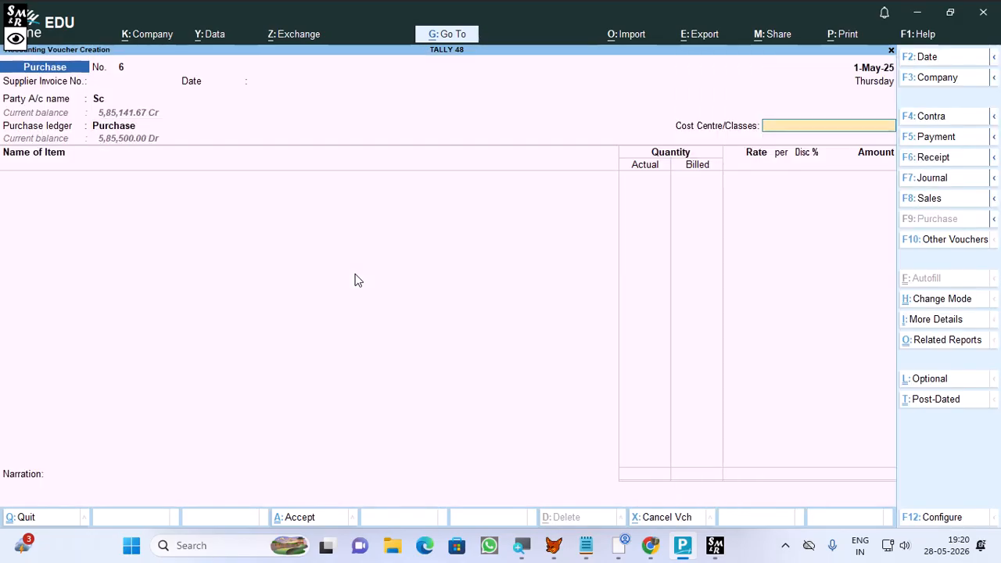
pyautogui.press('Return')
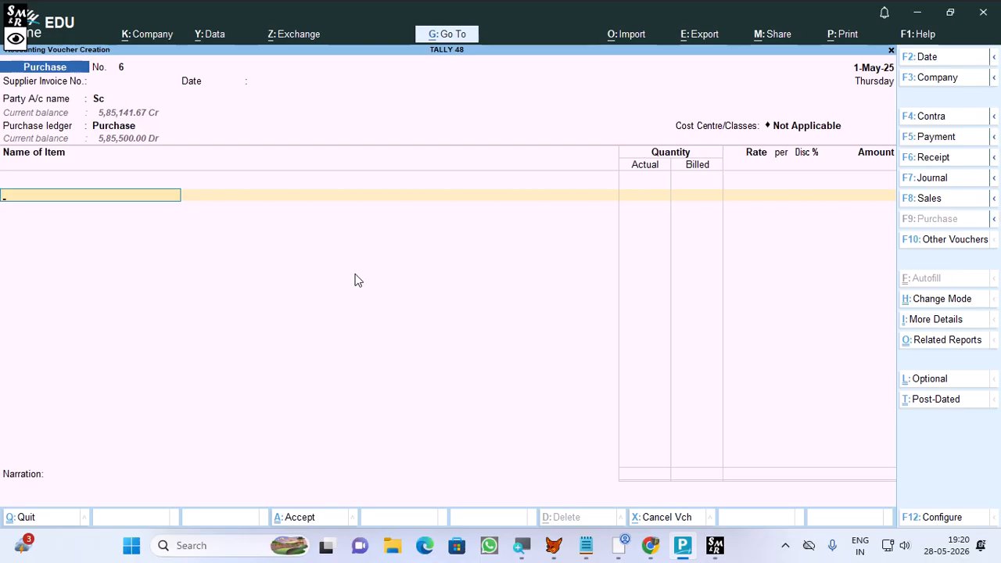
# Add the SSD item without description, tracking number or order number, allocated to the BEHALA godown.
pyautogui.write('SS')
pyautogui.press('Return')
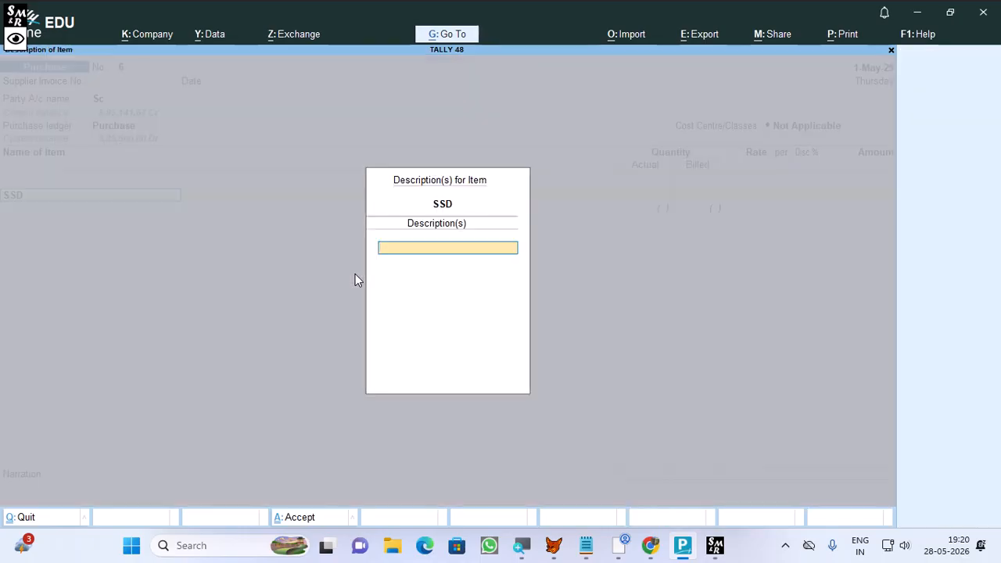
pyautogui.press('Return')
pyautogui.press('Return')
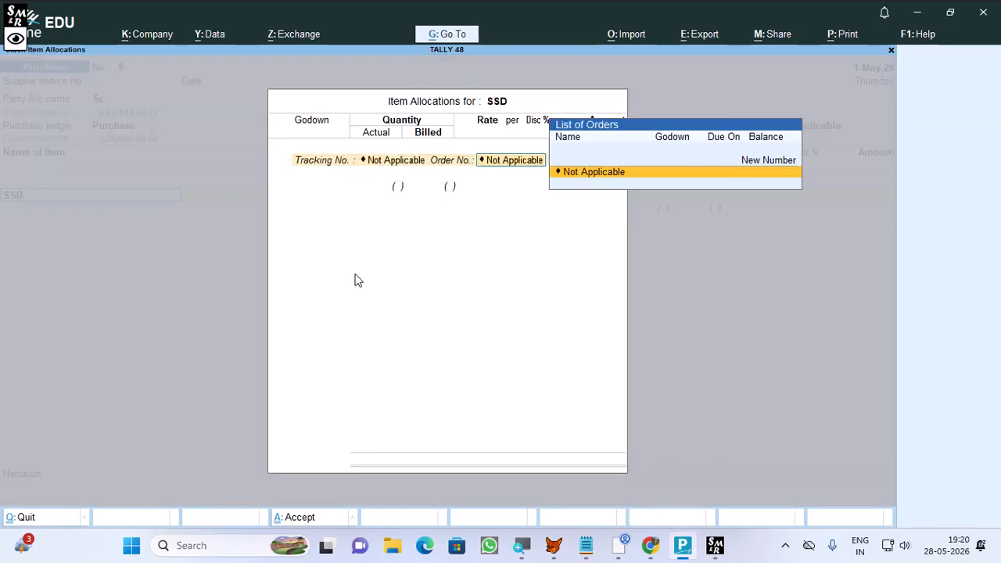
pyautogui.press('Return')
pyautogui.press('Return')
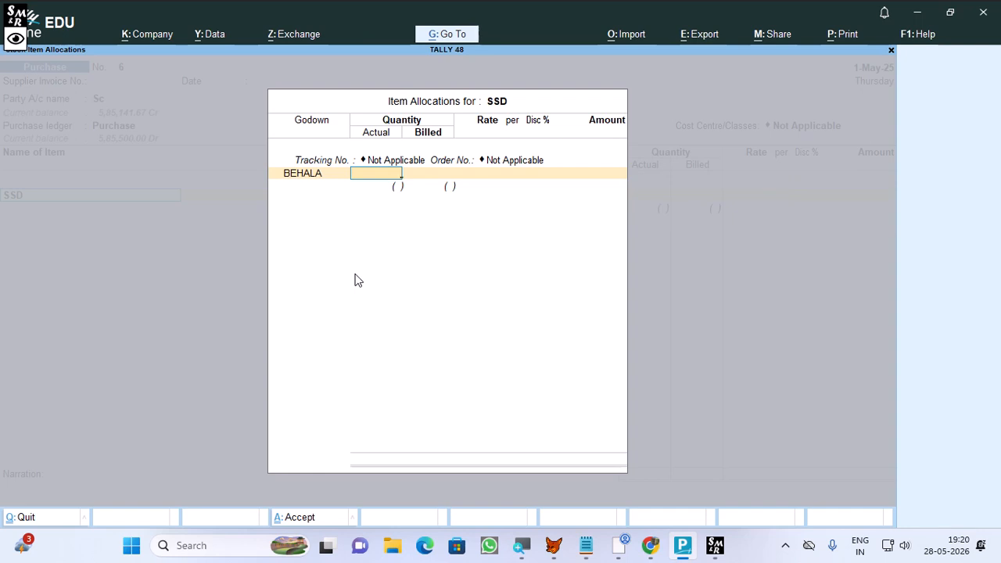
# Enter an actual and billed quantity of 50 pcs at a rate of 1250 per pcs, and complete the SSD allocation.
pyautogui.write('50')
pyautogui.press('Return')
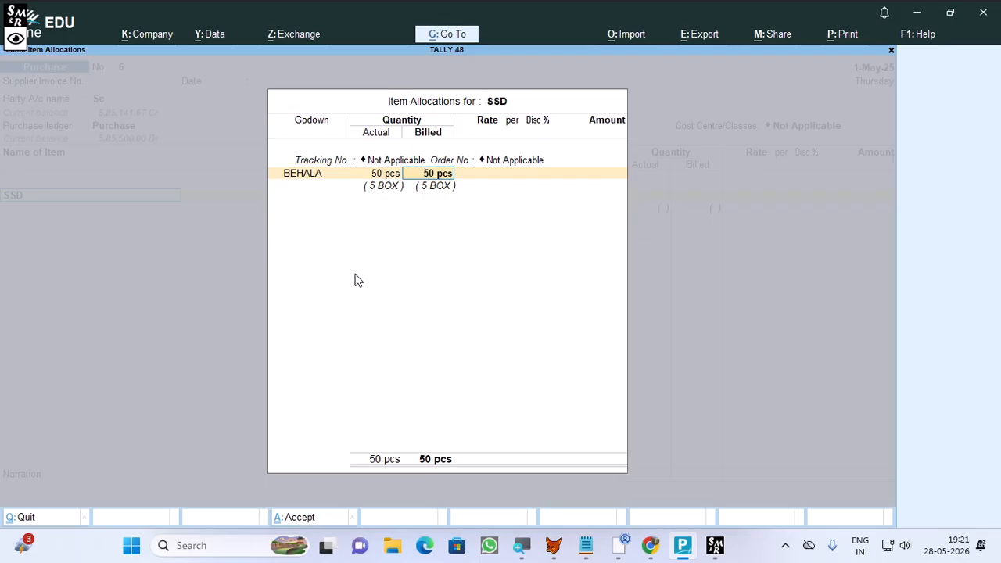
pyautogui.press('Return')
pyautogui.write('1250')
pyautogui.press('Return')
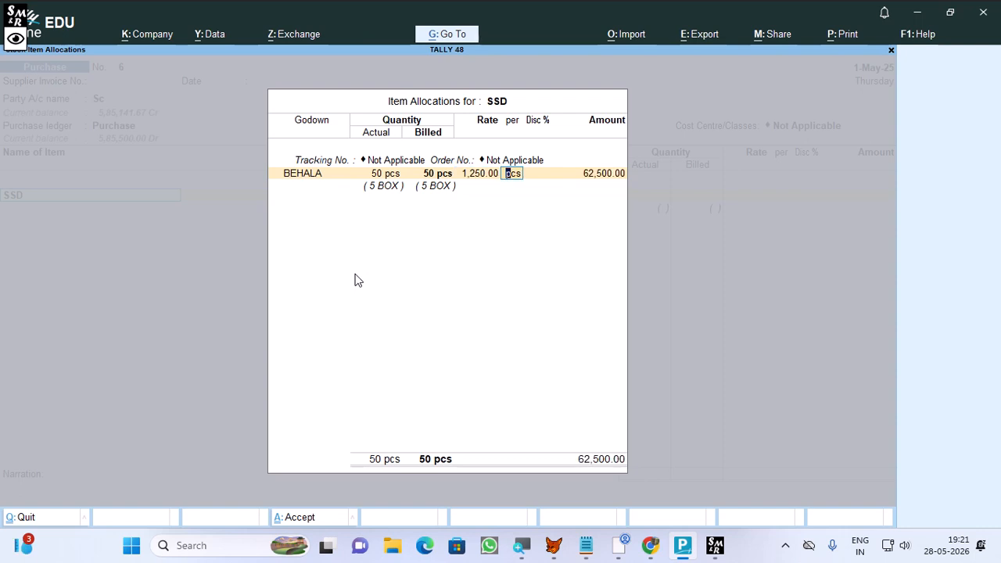
pyautogui.press('Return')
pyautogui.press('Return')
pyautogui.press('Return')
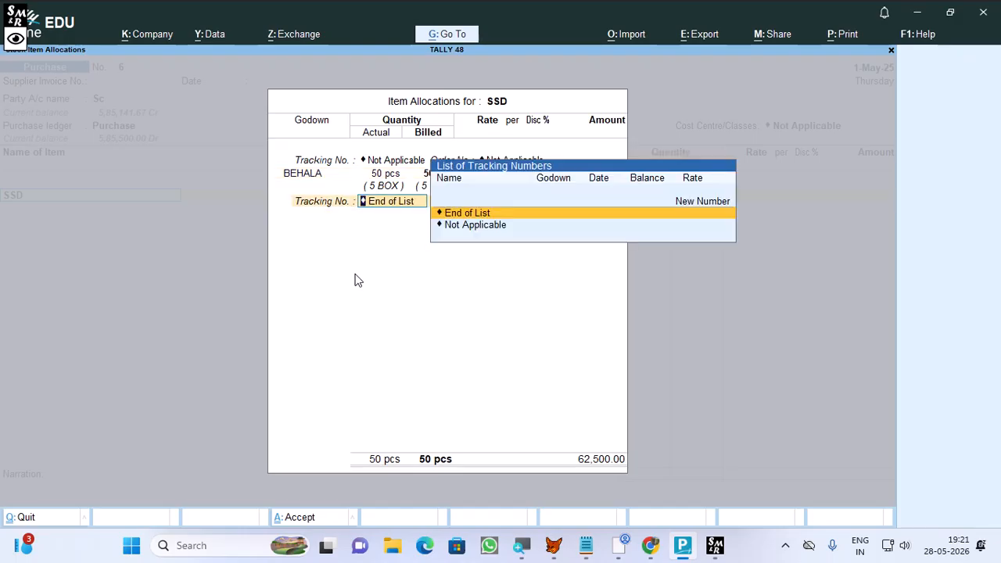
pyautogui.press('Return')
pyautogui.press('Return')
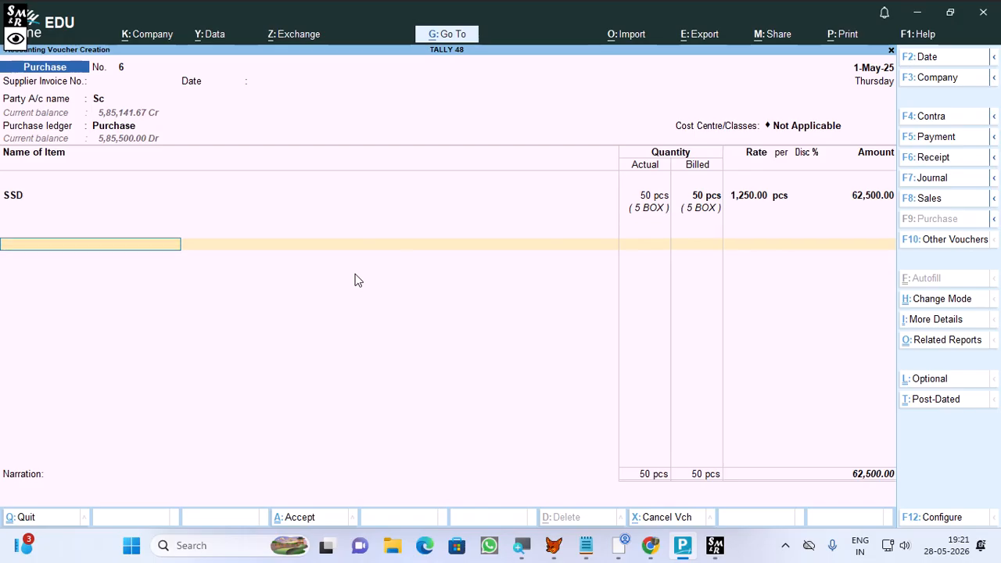
# End the item list, accept New Ref 6 for the full bill amount without credit days or narration, and save the purchase voucher.
pyautogui.press('Return')
pyautogui.press('Return')
pyautogui.press('Return')
pyautogui.press('Return')
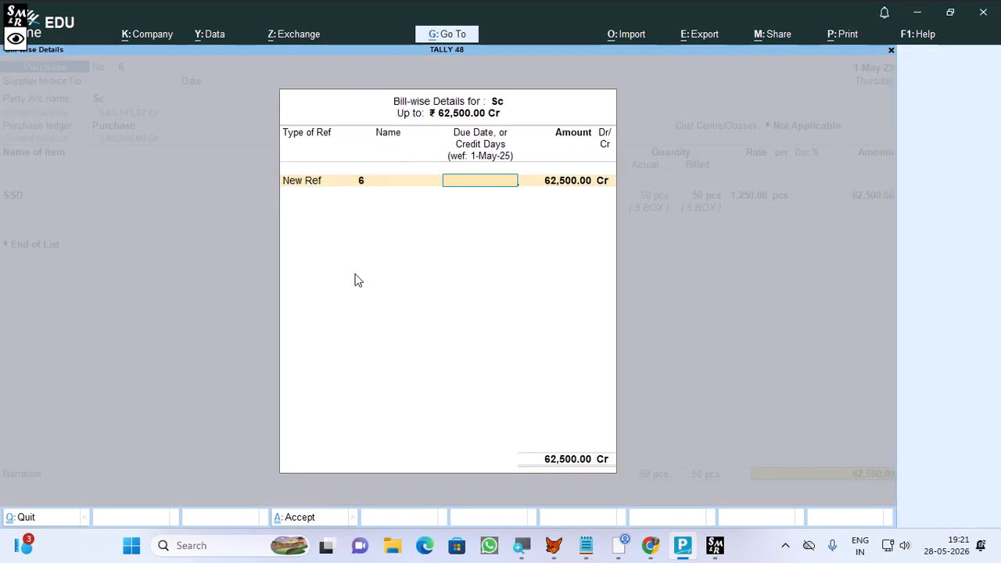
pyautogui.press('Return')
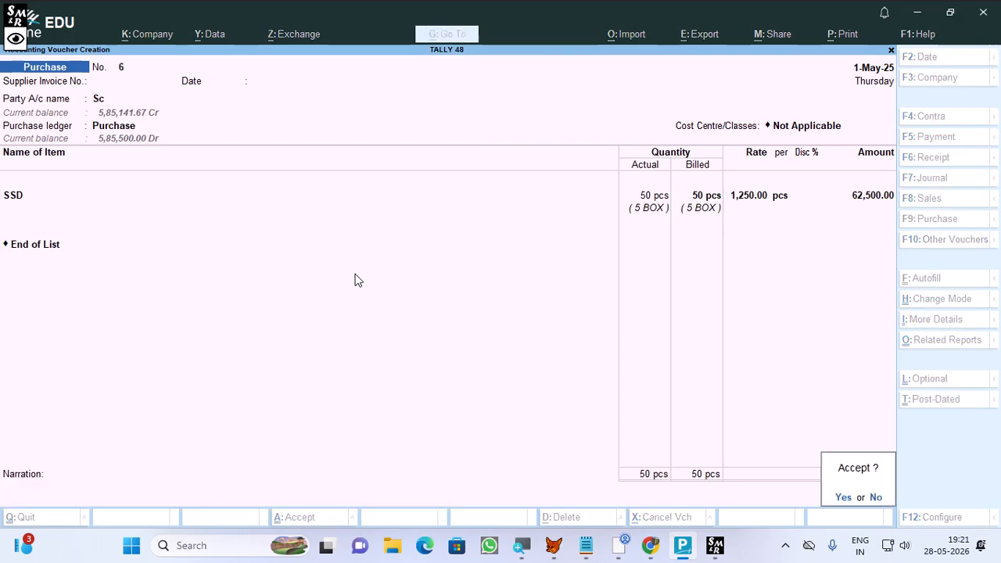
pyautogui.press('Return')
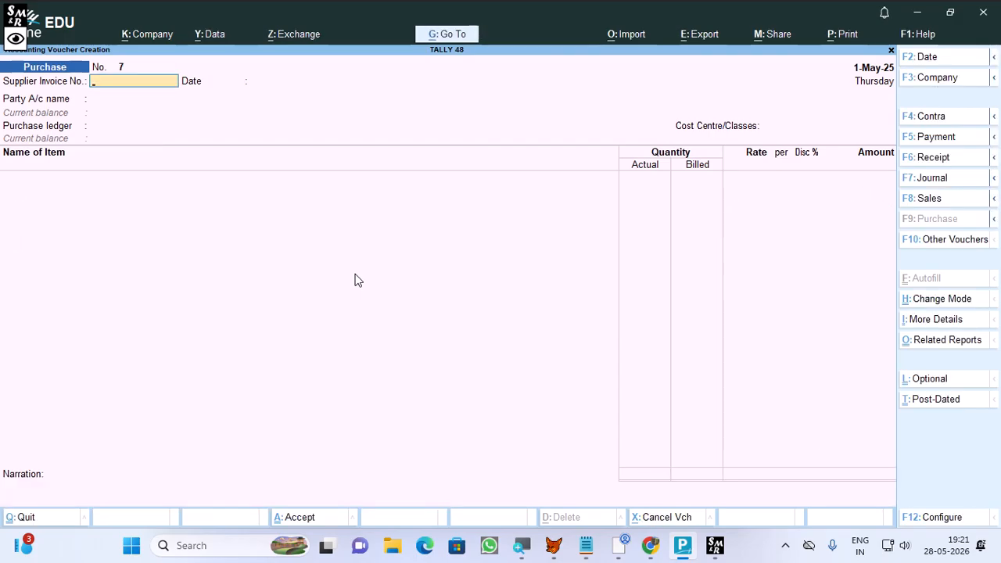
# Check the SSD closing quantity and value in the detailed Stock Summary.
pyautogui.press('Escape')
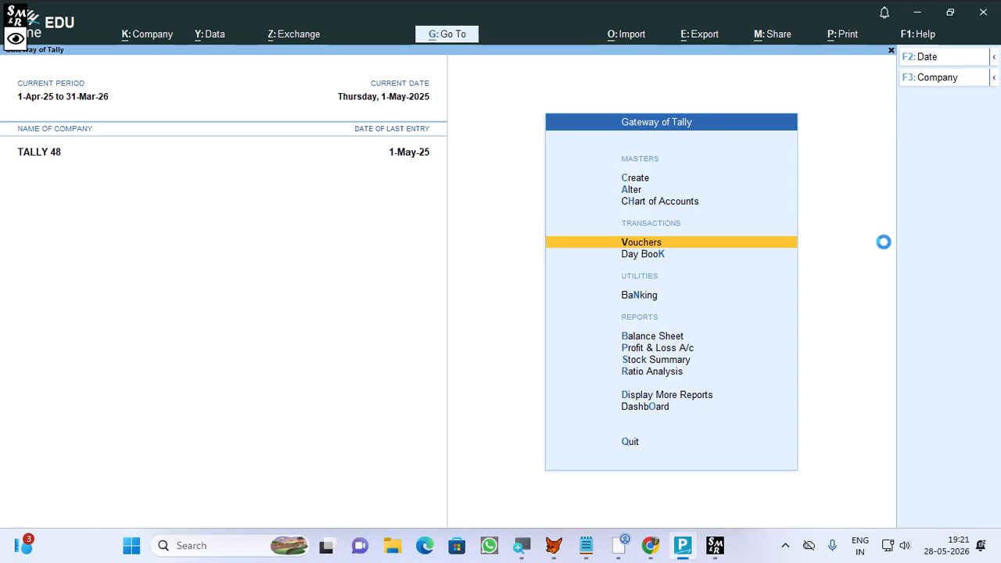
pyautogui.hotkey('alt', 'F5')
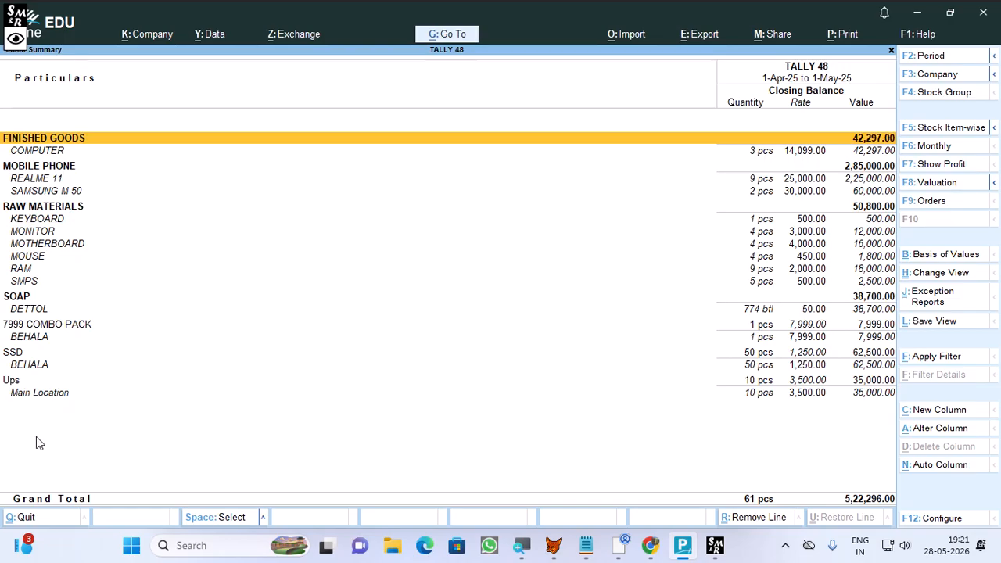
pyautogui.click(21, 354)
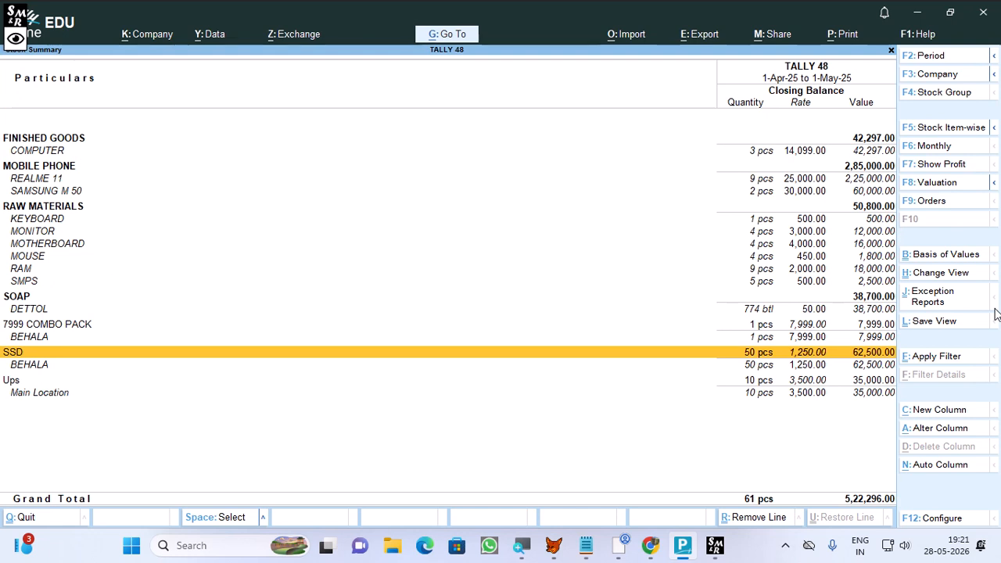
pyautogui.press('Escape')
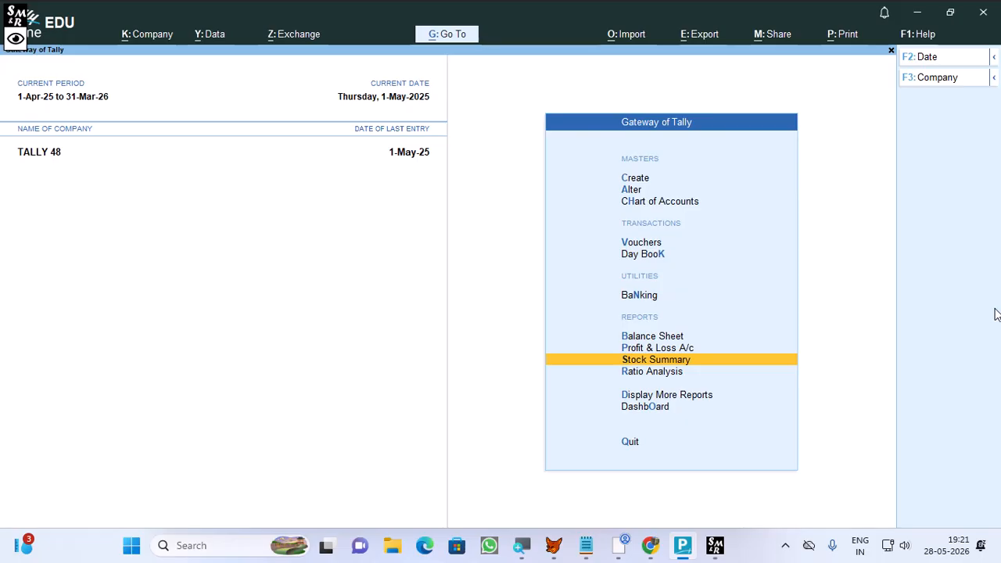
# Start a sales voucher and choose Sd as the party account.
pyautogui.press('v')
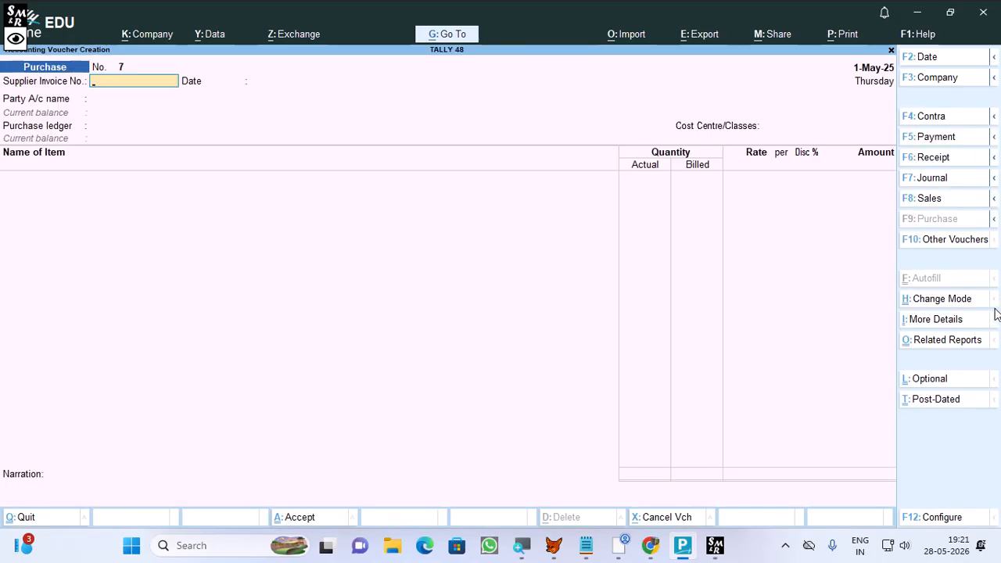
pyautogui.press('F8')
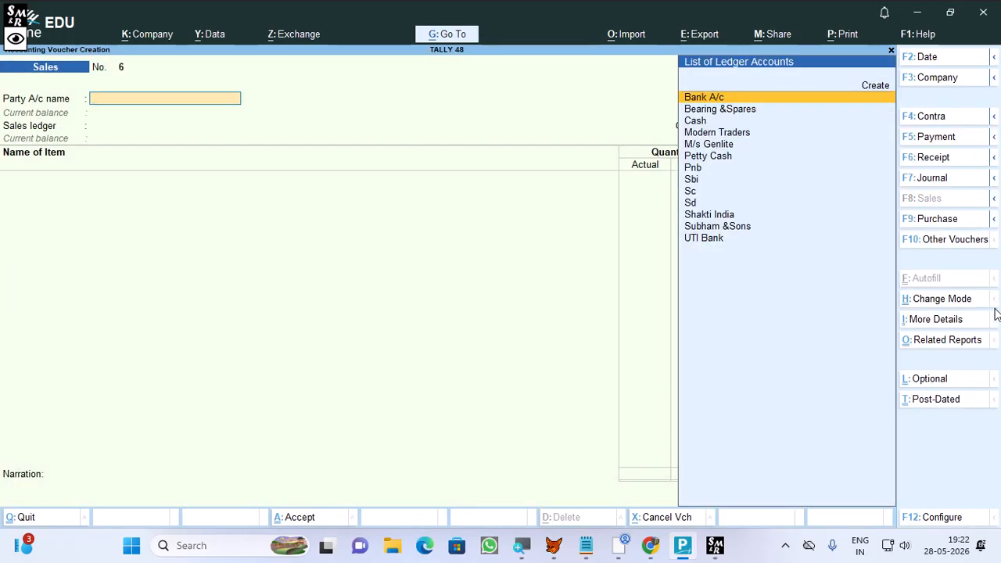
pyautogui.write('sd')
pyautogui.press('Return')
# Accept blank dispatch details and the default party details, and use the Sale ledger with cost centre class Not Applicable.
pyautogui.press('Return')
pyautogui.press('Return')
pyautogui.press('Return')
pyautogui.press('Return')
pyautogui.press('Return')
pyautogui.press('Return')
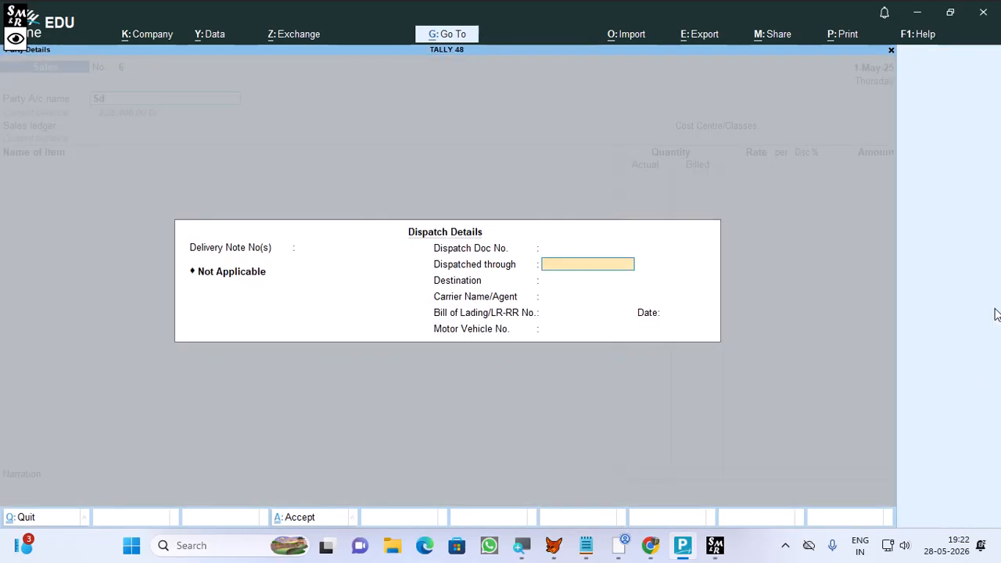
pyautogui.press('Return')
pyautogui.press('Return')
pyautogui.press('Return')
pyautogui.press('Return')
pyautogui.press('Return')
pyautogui.press('Return')
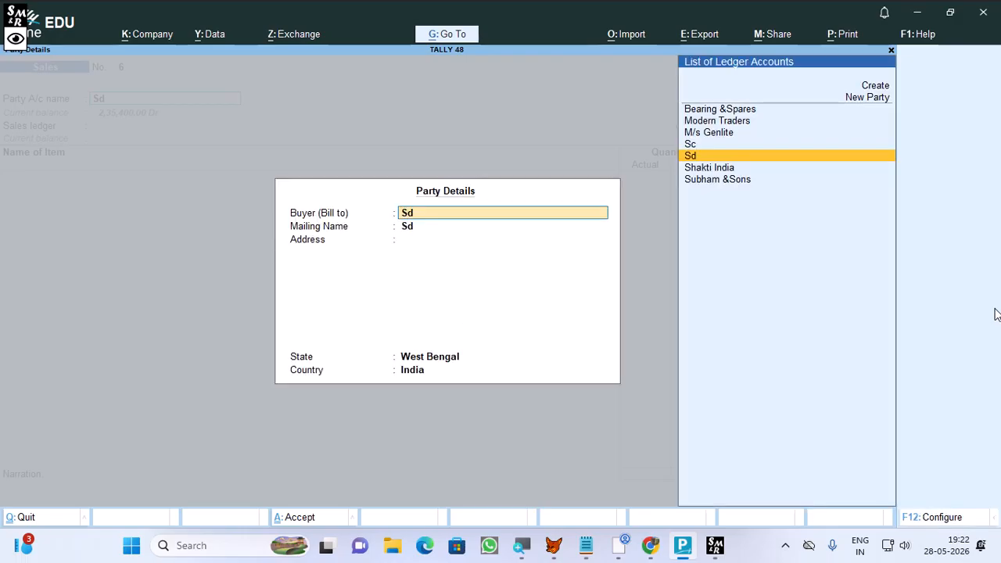
pyautogui.press('Return')
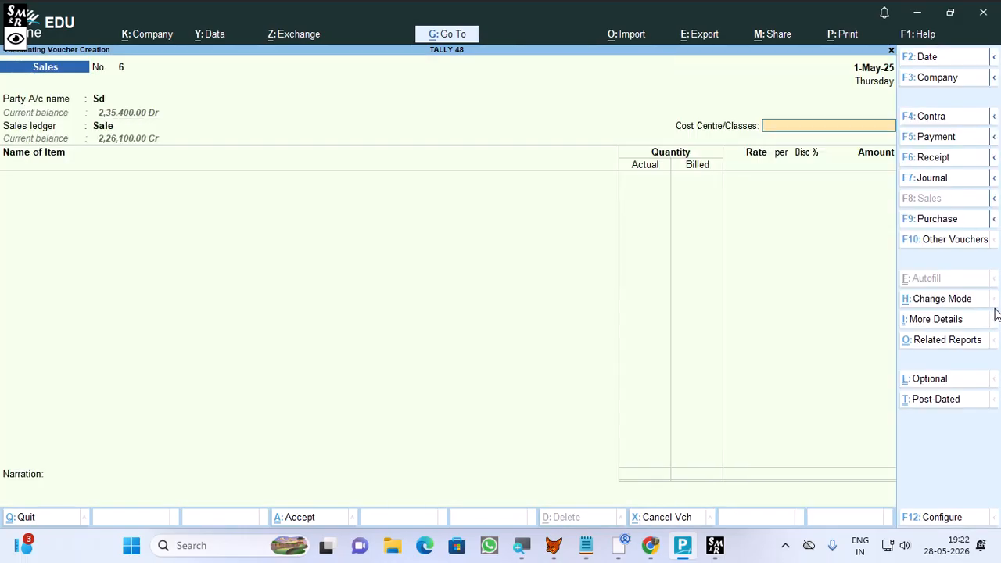
pyautogui.press('Return')
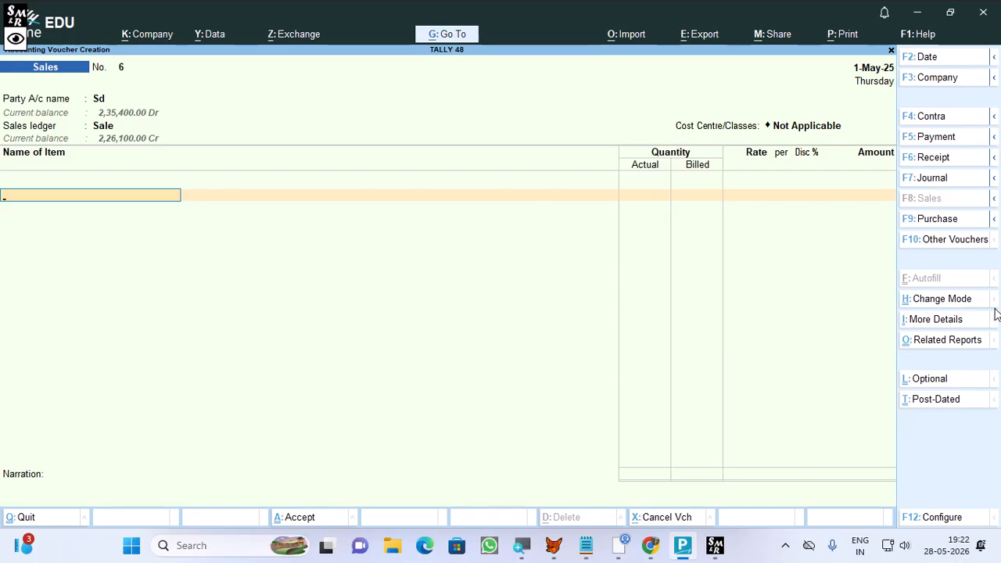
# Add the SSD item to the sale with tracking number Not Applicable, allocated to the BEHALA godown.
pyautogui.write('SS')
pyautogui.press('Return')
pyautogui.press('Return')
pyautogui.press('Return')
pyautogui.press('Return')
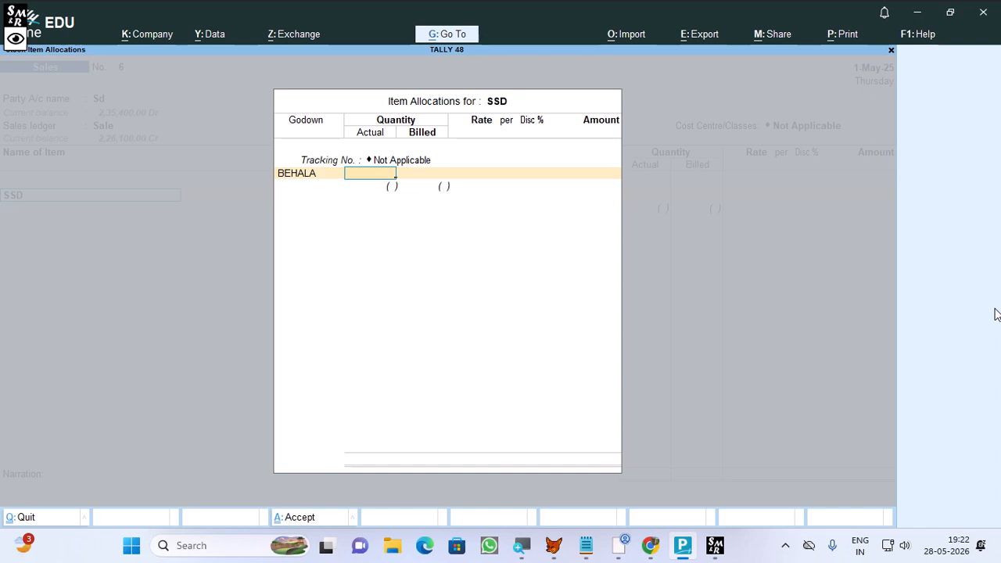
# Enter an actual and billed quantity of 4 pcs at a rate of 4500 per pcs, and complete the SSD sales allocation.
pyautogui.write('4')
pyautogui.press('Return')
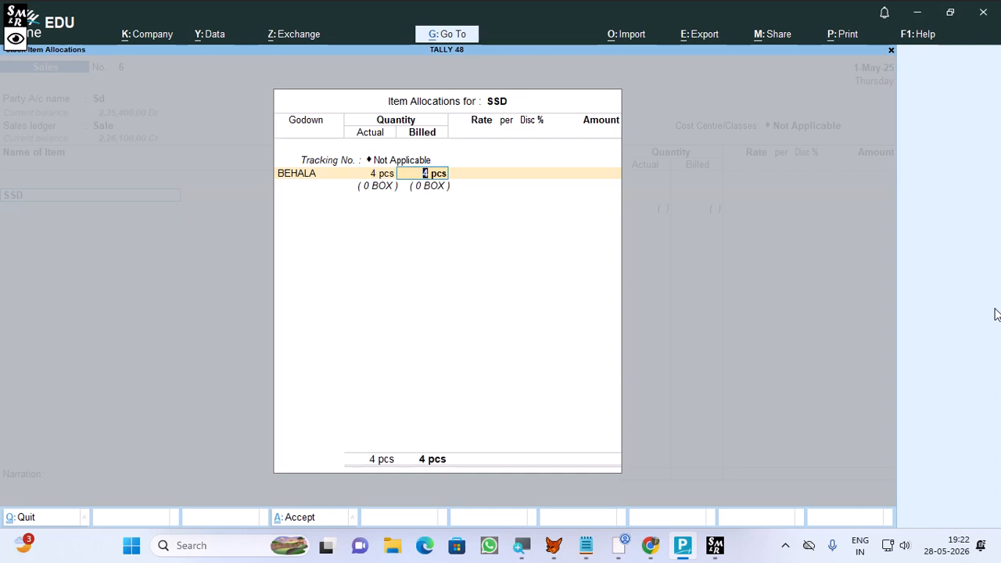
pyautogui.press('Return')
pyautogui.write('500')
pyautogui.press('Return')
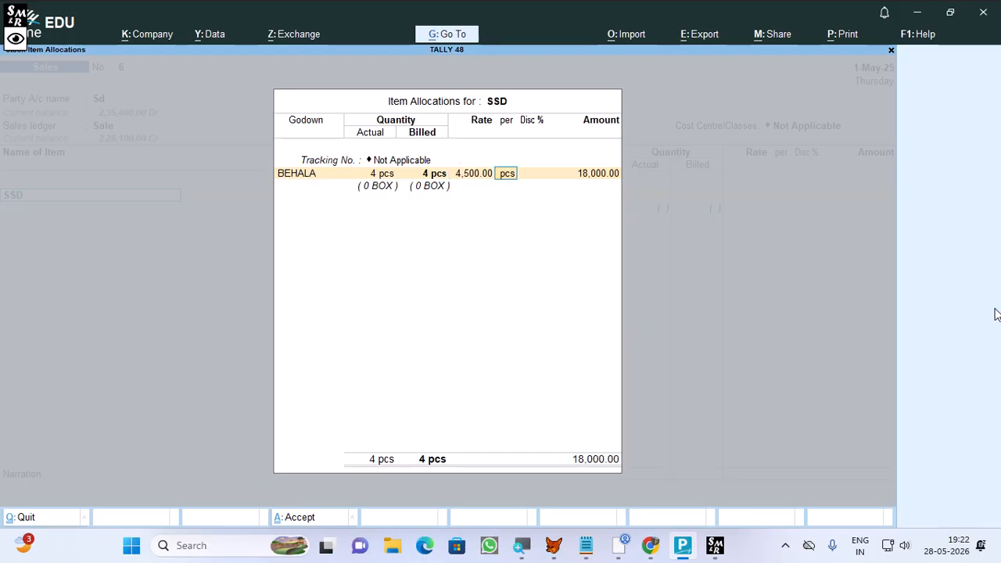
pyautogui.press('Return')
pyautogui.press('Return')
pyautogui.press('Return')
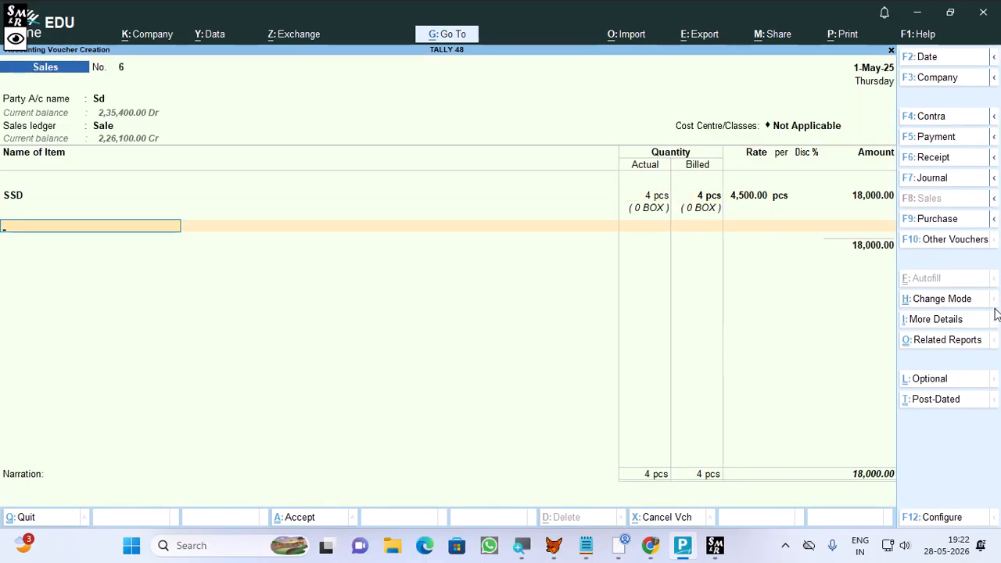
# End the item list, accept New Ref 6 for Sd without credit days or narration, and save the sales voucher.
pyautogui.press('Return')
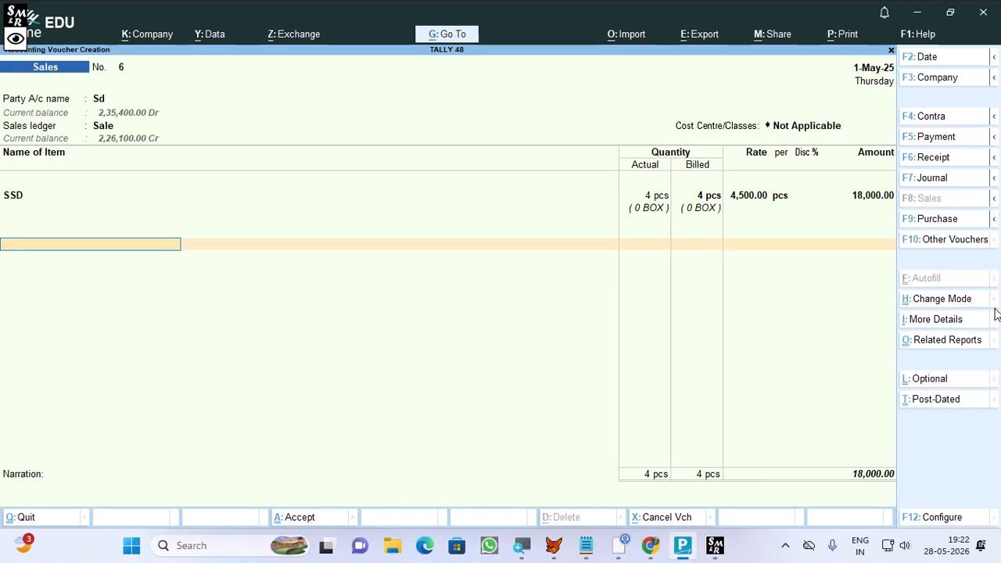
pyautogui.press('Return')
pyautogui.press('Return')
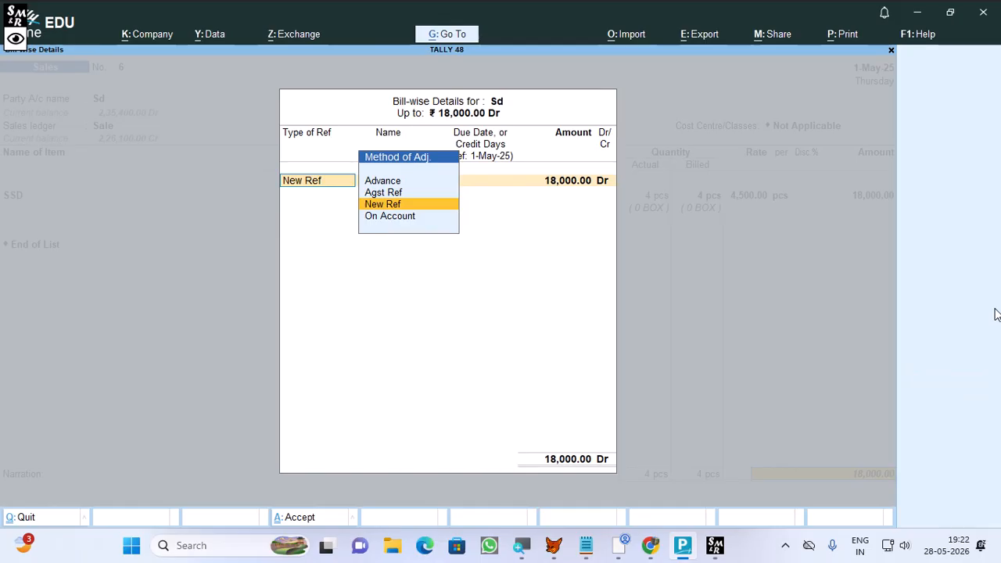
pyautogui.press('Return')
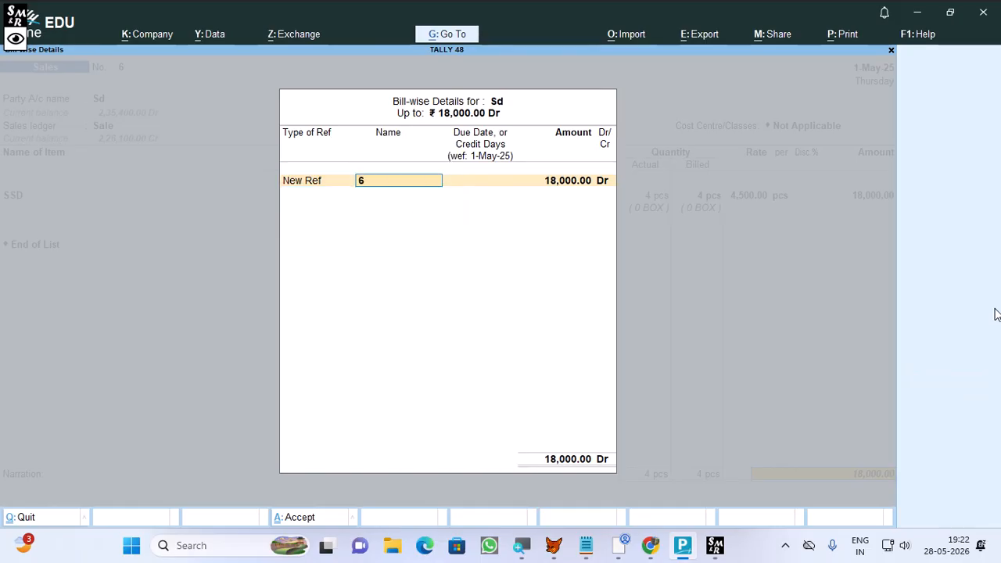
pyautogui.press('Return')
pyautogui.press('Return')
pyautogui.press('Return')
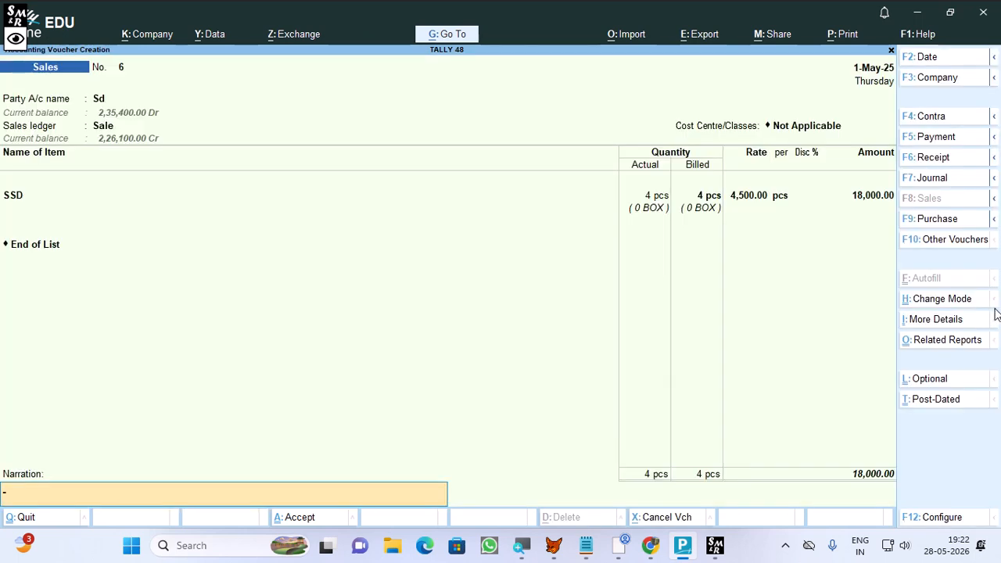
pyautogui.press('Return')
pyautogui.press('y')
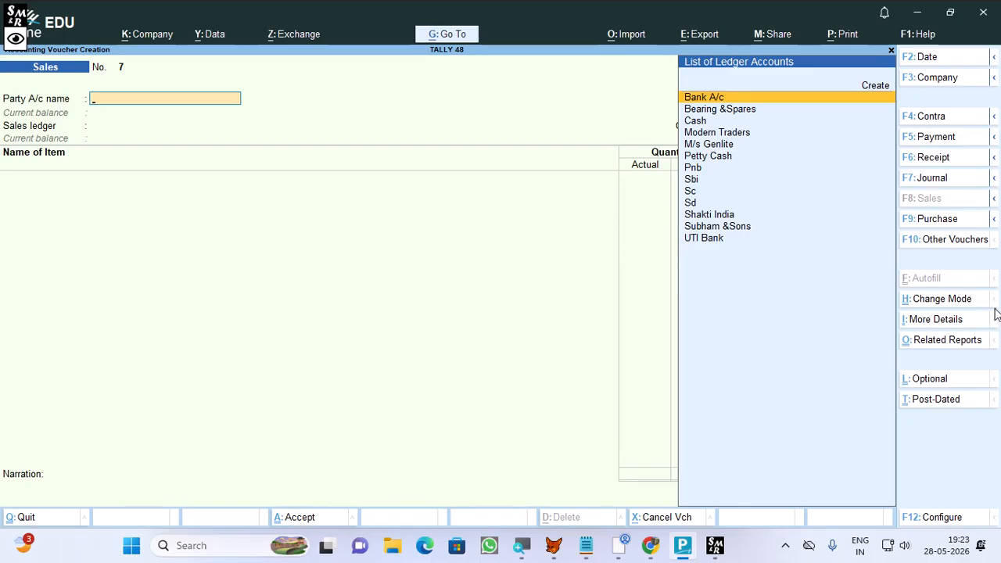
# Recheck the SSD closing stock in the detailed Stock Summary after the sale.
pyautogui.press('Escape')
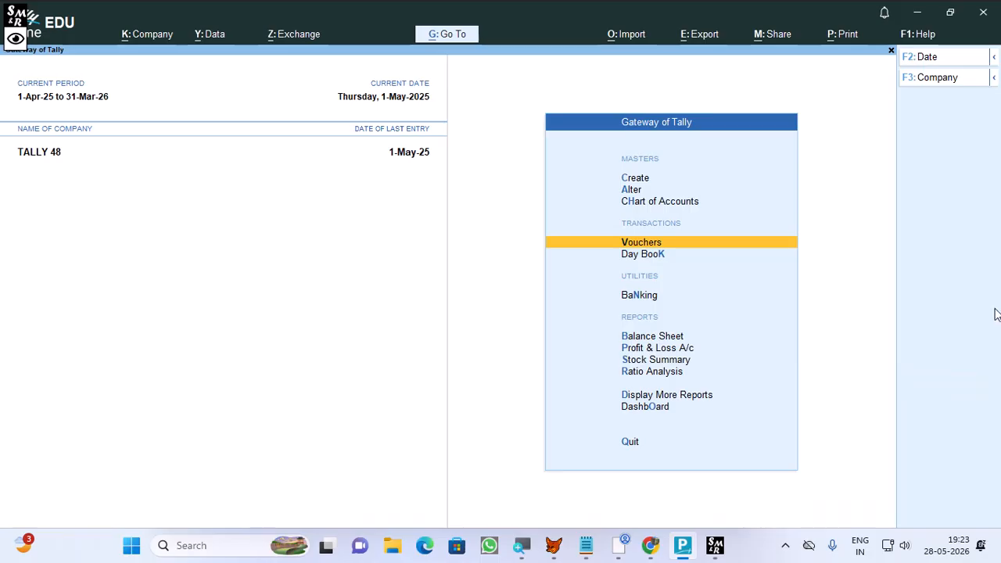
pyautogui.press('s')
pyautogui.hotkey('alt', 'F5')
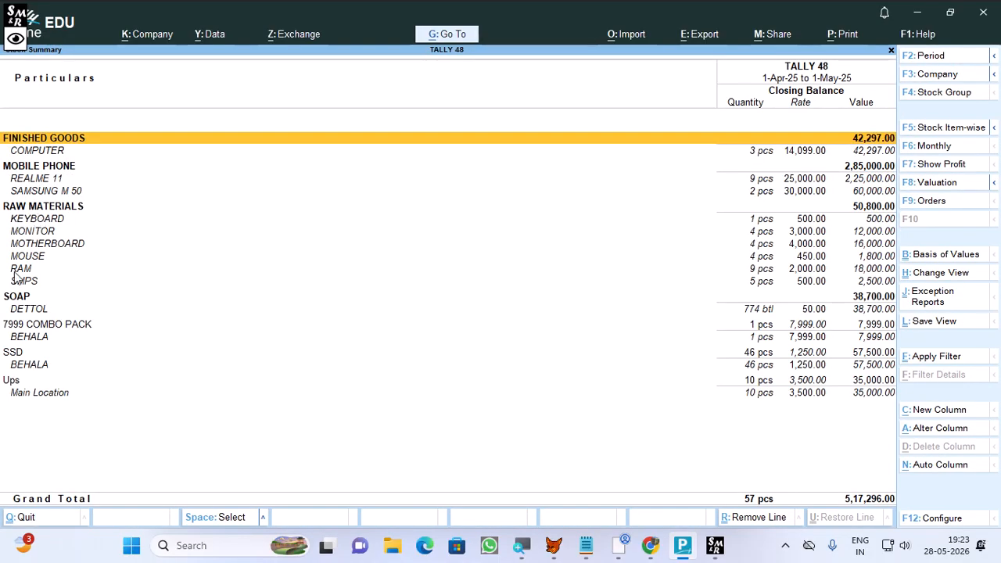
pyautogui.click(168, 354)
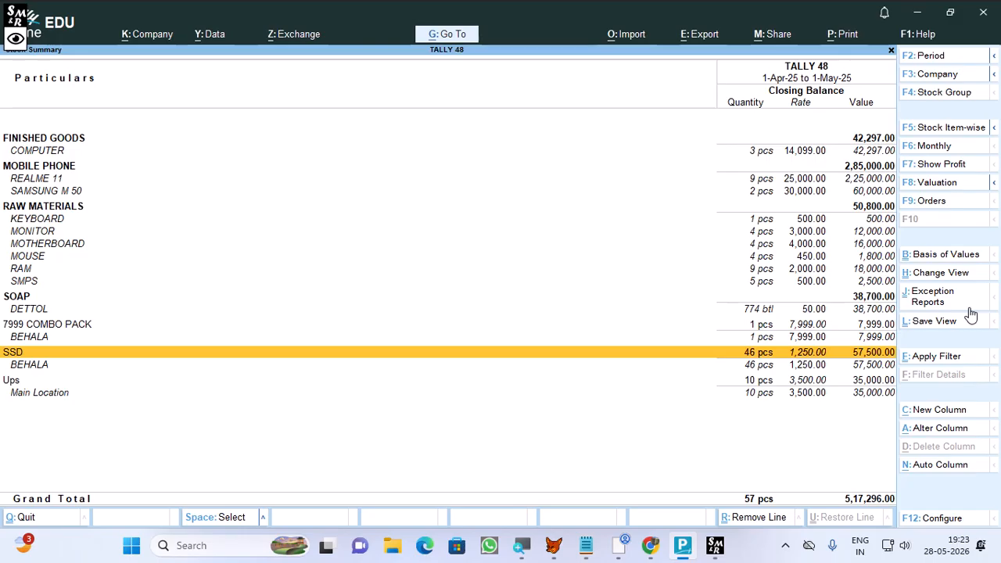
pyautogui.press('Escape')
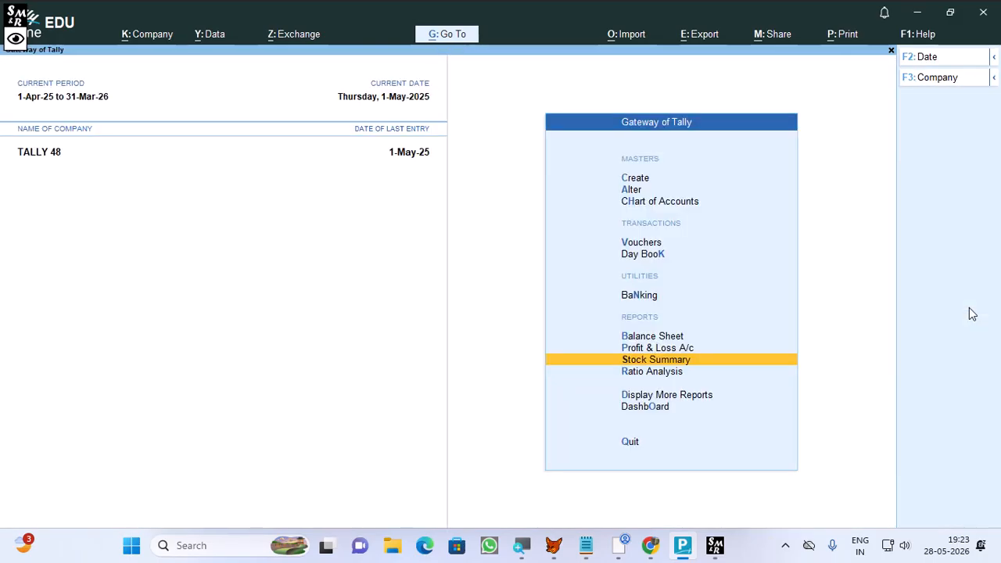
# Delete SSD sales voucher No. 6 and SSD purchase voucher No. 6.
pyautogui.press('v')
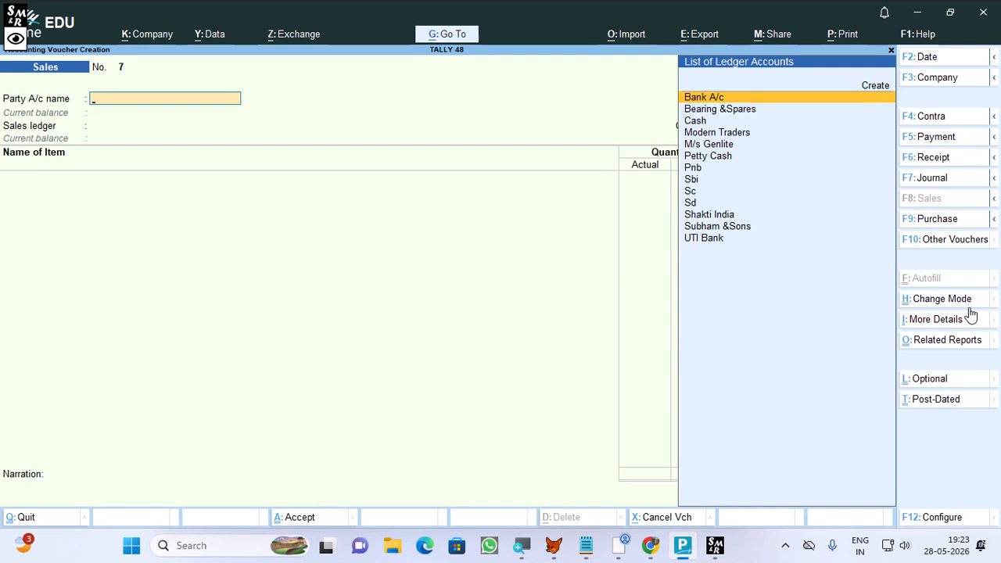
pyautogui.press('pageup')
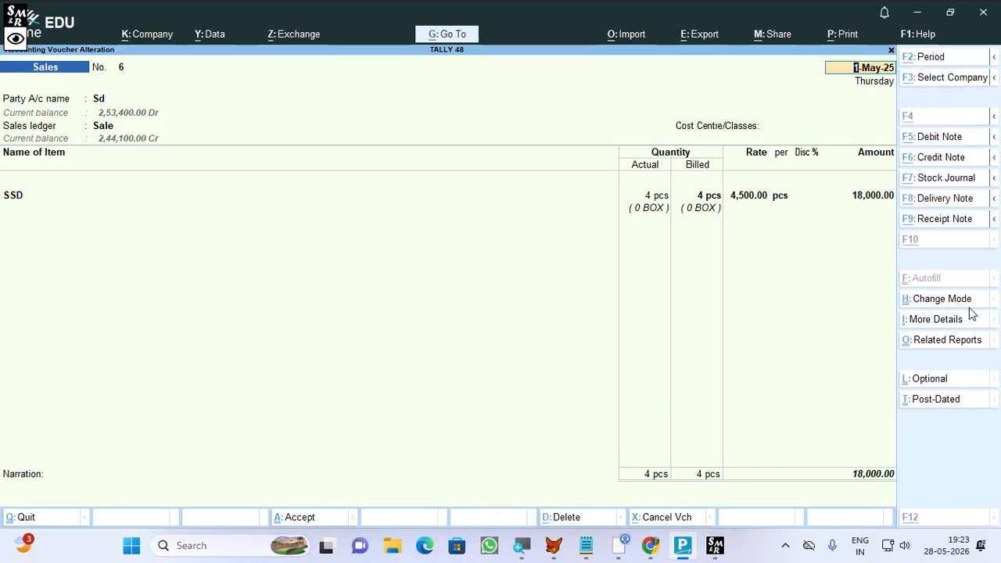
pyautogui.hotkey('alt', 'd')
pyautogui.press('y')
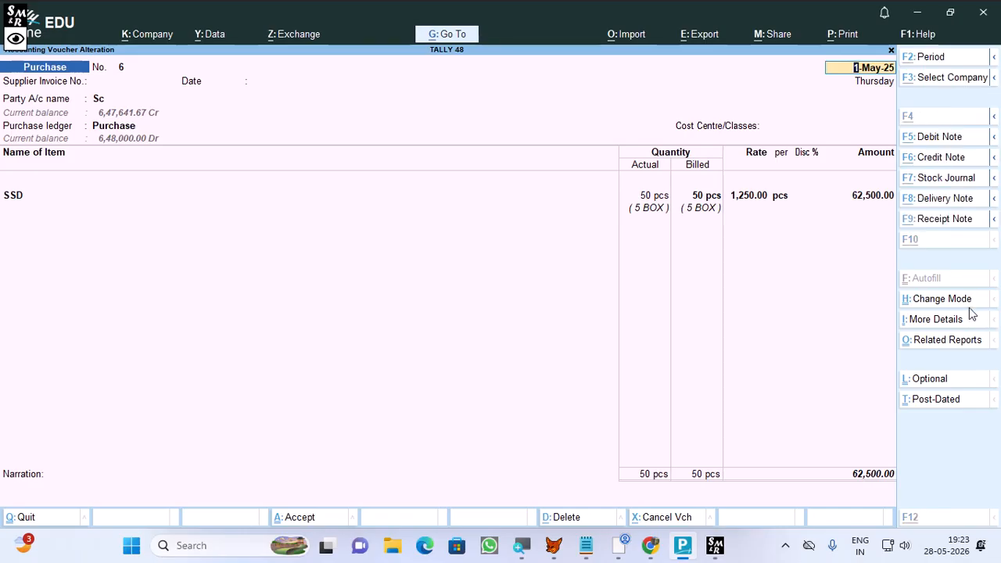
pyautogui.hotkey('alt', 'd')
pyautogui.press('y')
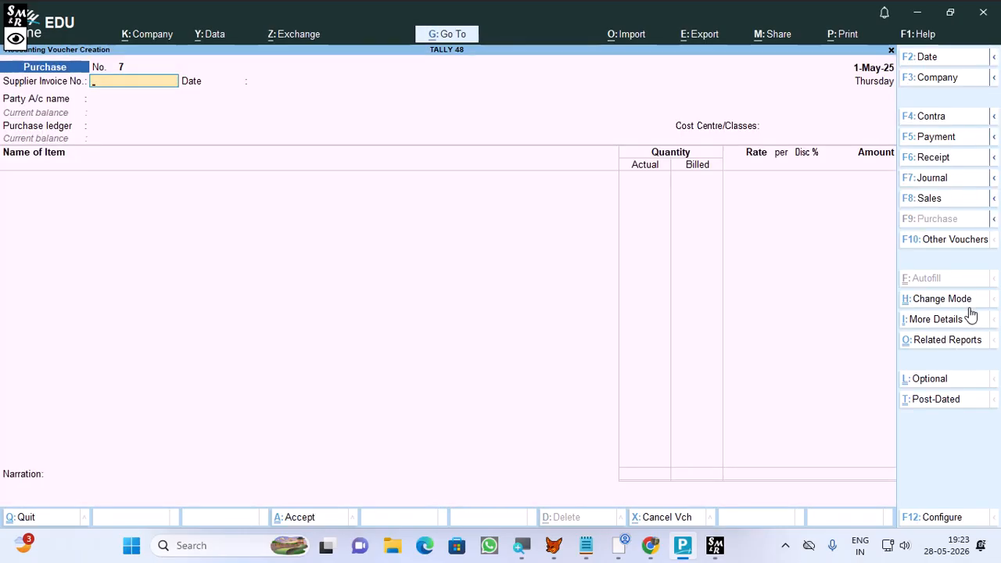
# Leave the purchase voucher and open the SSD stock item for alteration.
pyautogui.press('Escape')
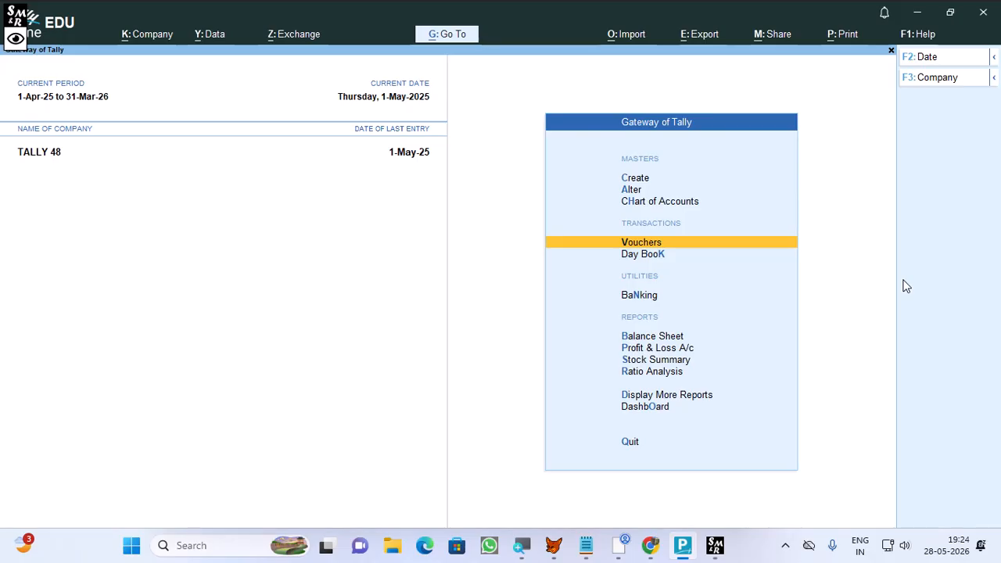
pyautogui.press('Up')
pyautogui.press('Up')
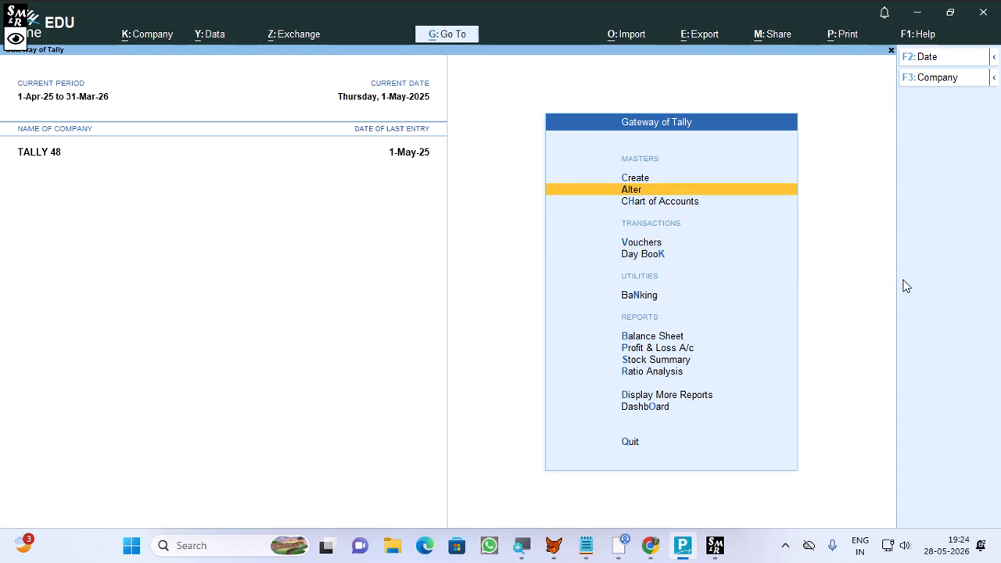
pyautogui.press('Return')
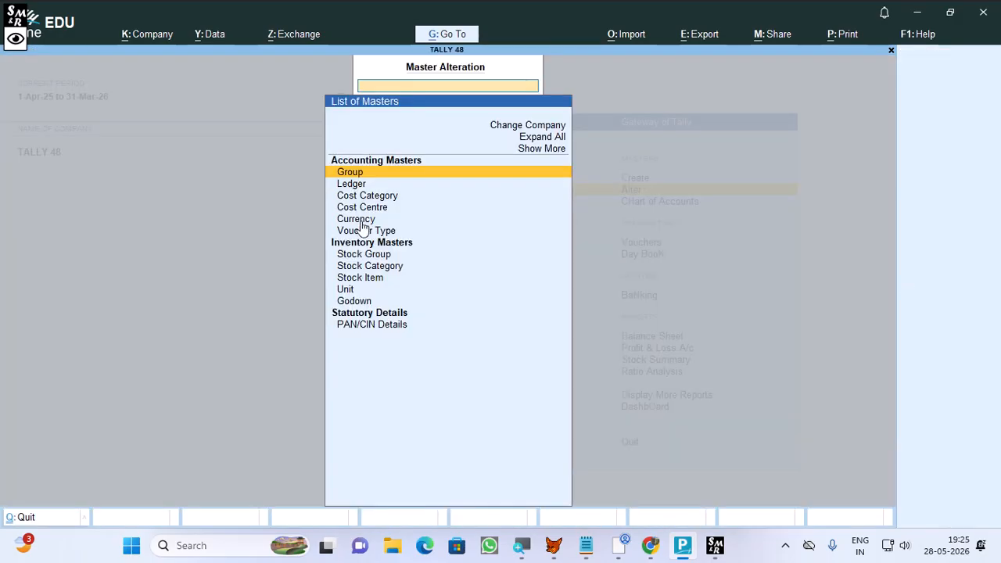
pyautogui.click(366, 280)
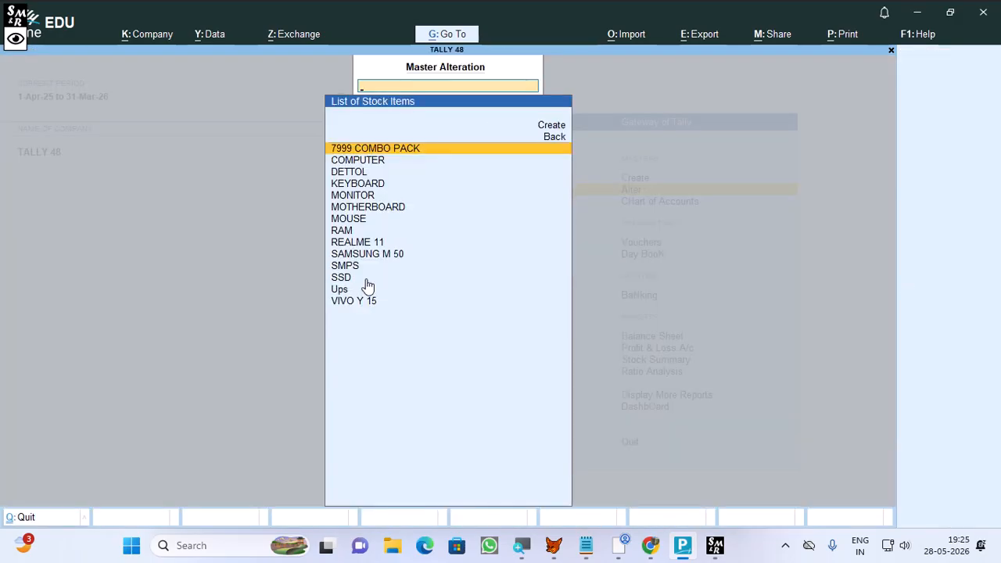
pyautogui.write('SS')
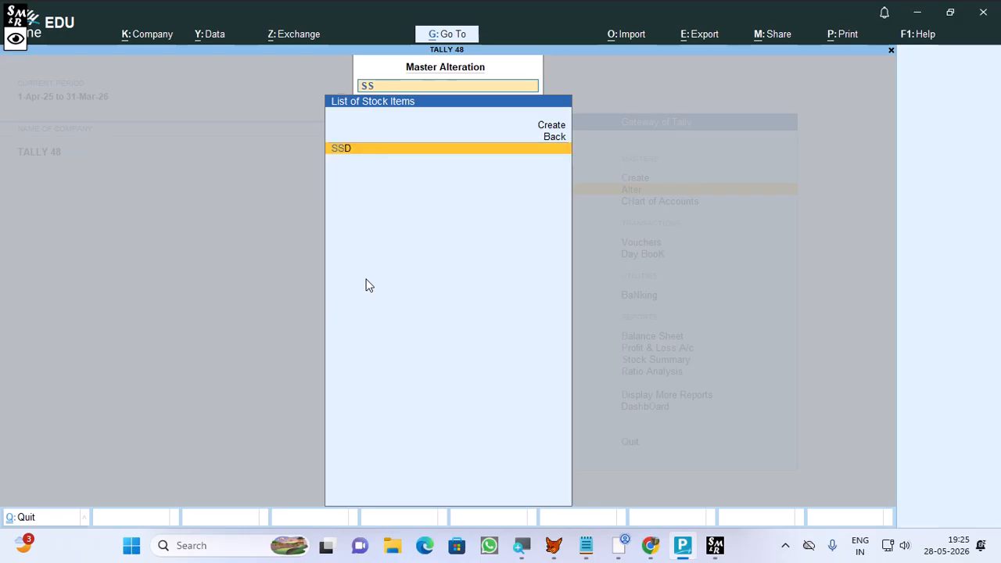
pyautogui.press('Return')
# Keep SSD's units, BOX conversion and component settings, and enable alteration of its standard rates.
pyautogui.press('Return')
pyautogui.press('Return')
pyautogui.press('Return')
pyautogui.press('Return')
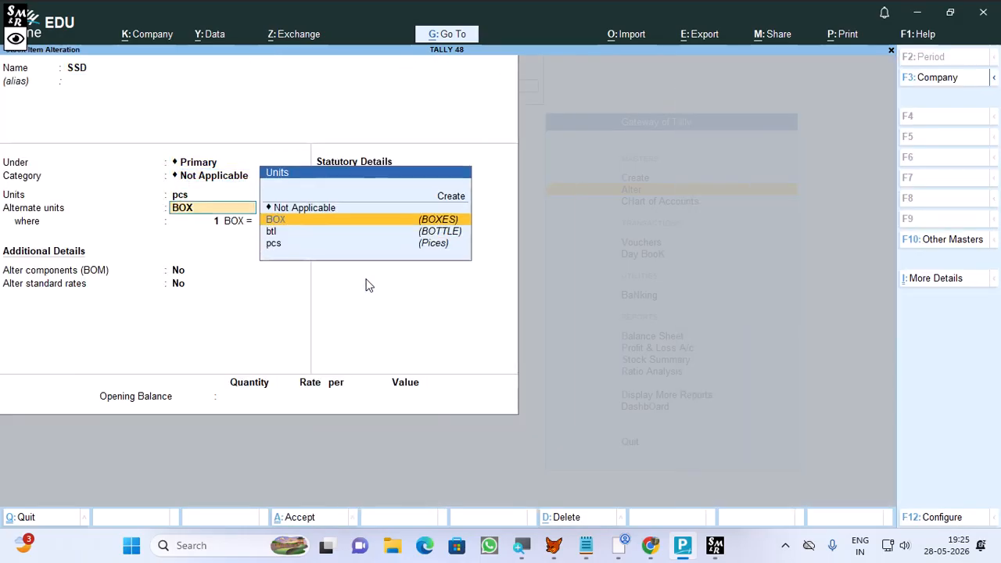
pyautogui.press('Return')
pyautogui.press('Return')
pyautogui.press('Return')
pyautogui.press('Return')
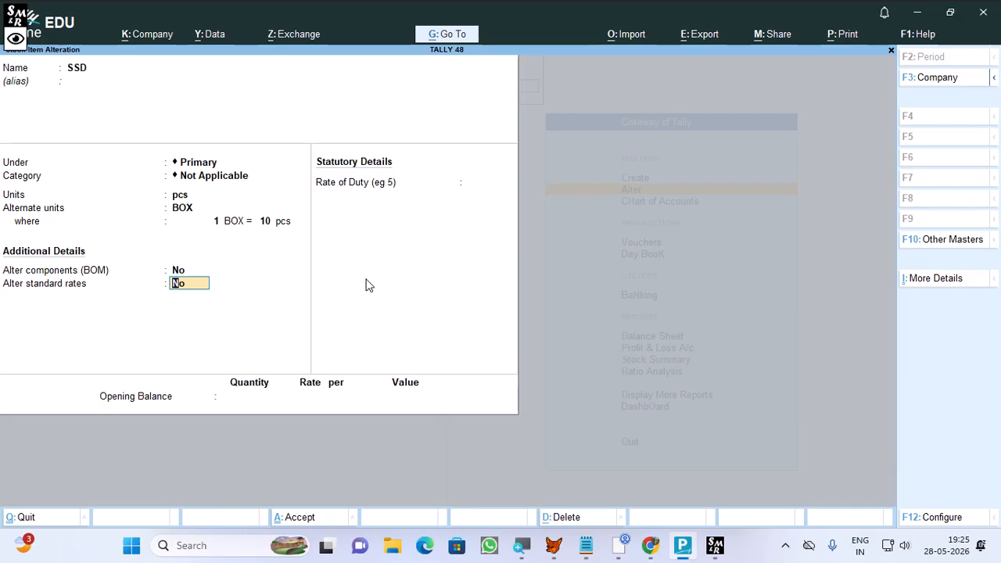
pyautogui.write('Y')
pyautogui.press('Return')
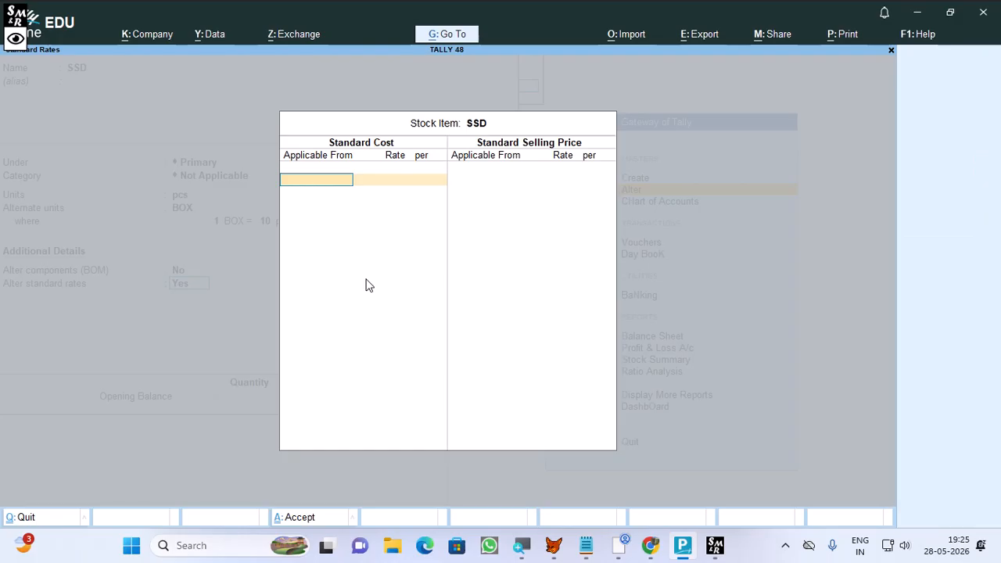
# Enter a standard cost for SSD of 1,250 per pcs applicable from 1-Apr-25.
pyautogui.write('1-4')
pyautogui.press('Return')
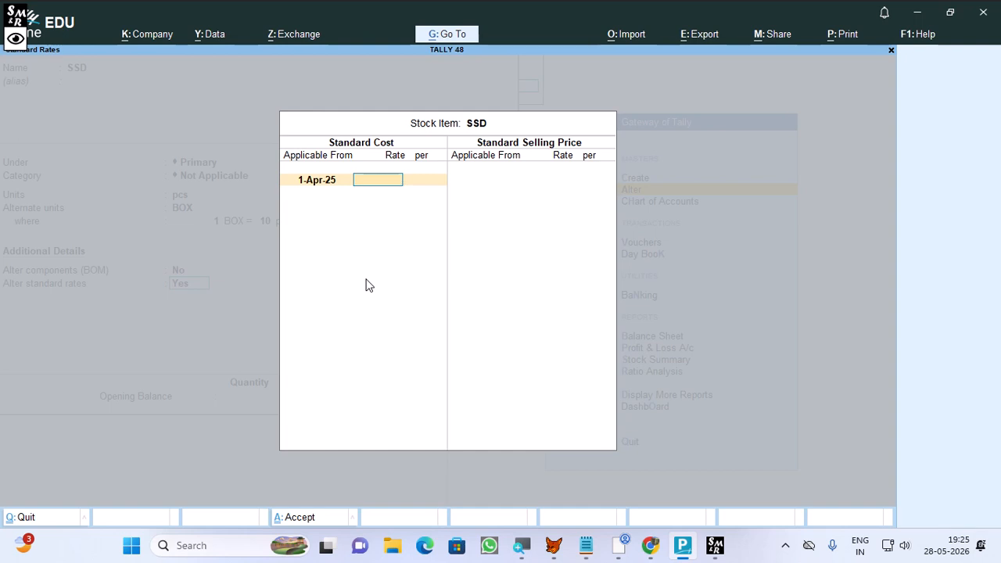
pyautogui.write('1,')
pyautogui.write('250')
pyautogui.press('Return')
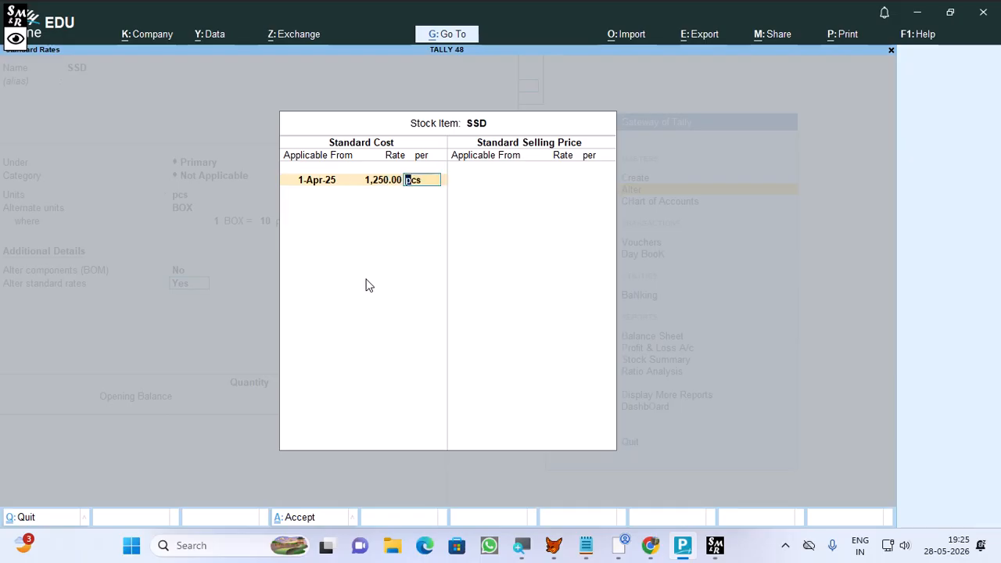
pyautogui.press('Return')
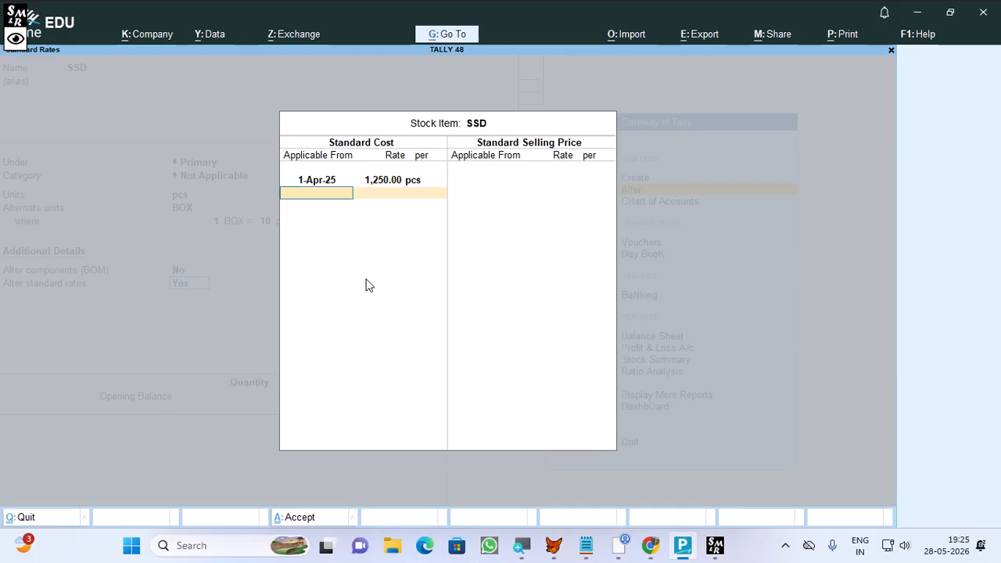
# Add a standard cost of 1,300 per pcs applicable from 1-May-25.
pyautogui.write('1-5')
pyautogui.press('Return')
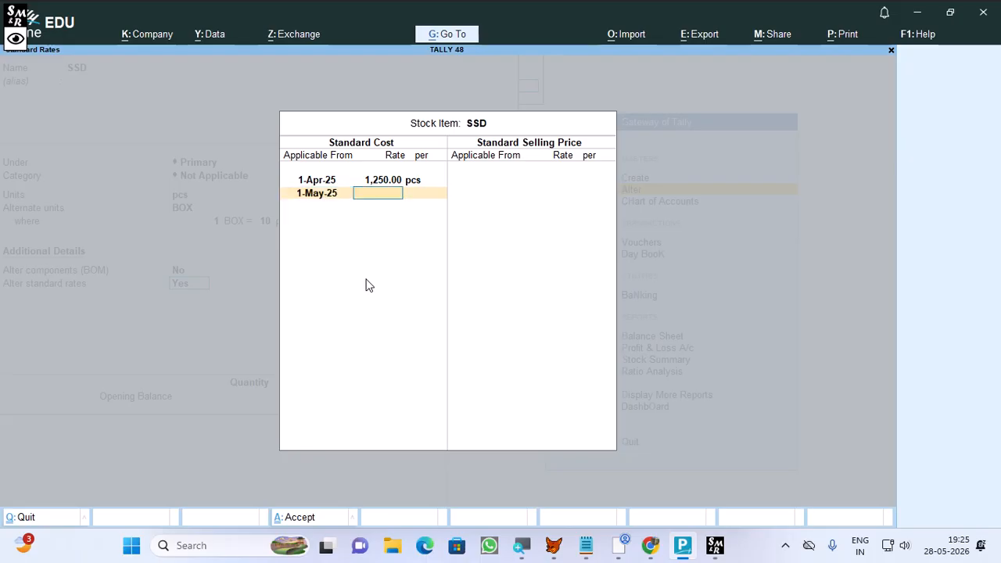
pyautogui.write('1,300')
pyautogui.press('Return')
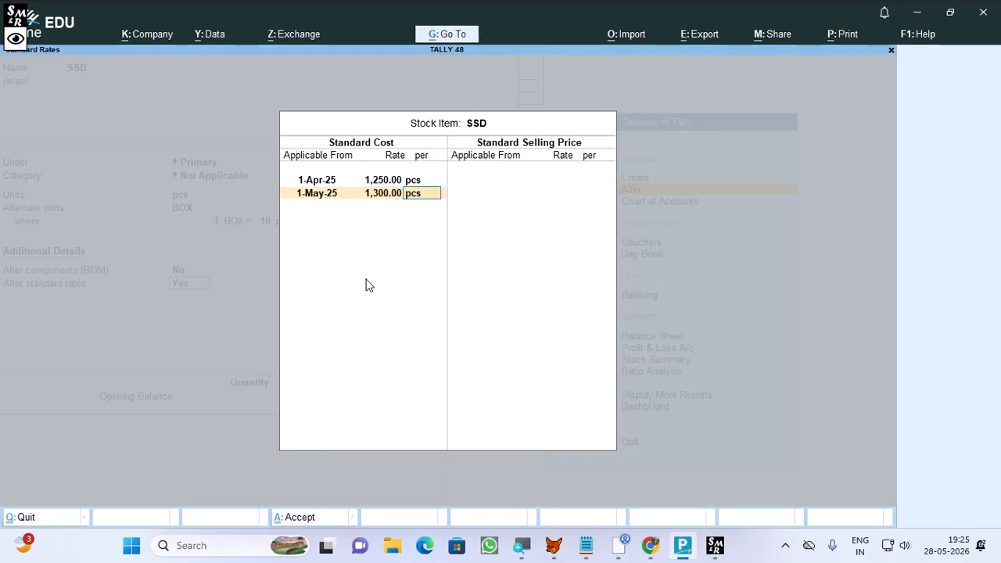
pyautogui.press('Return')
# Add a standard cost of 1,350 per pcs applicable from 1-Jun-25 and end the cost list.
pyautogui.write('1-')
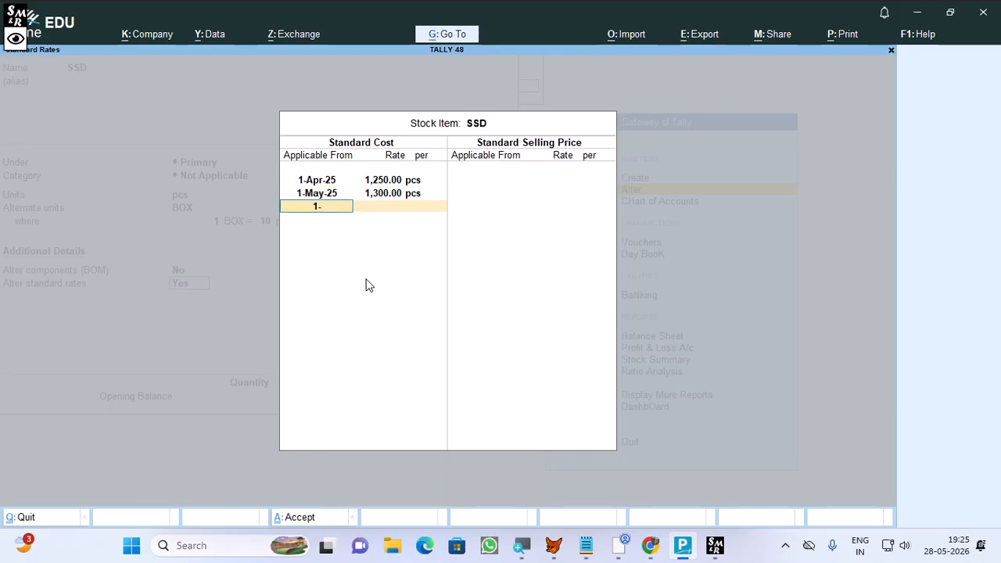
pyautogui.write('6')
pyautogui.press('Return')
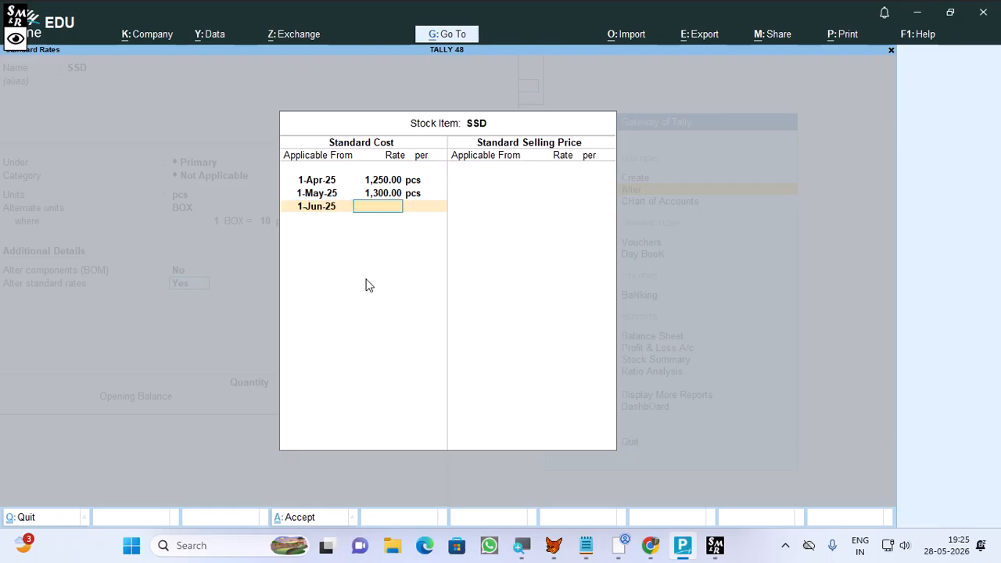
pyautogui.write('1,350')
pyautogui.press('Return')
pyautogui.press('Return')
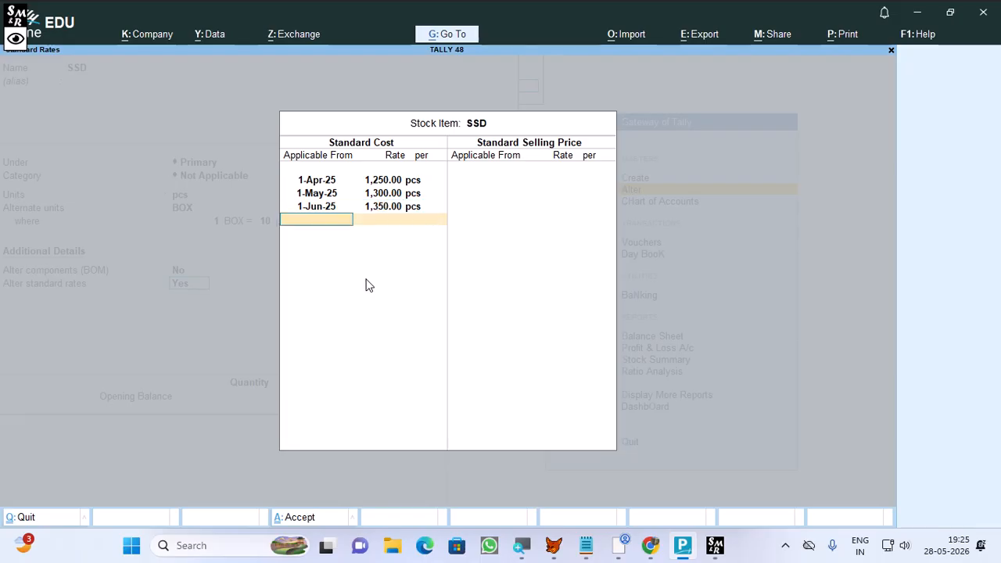
pyautogui.press('Return')
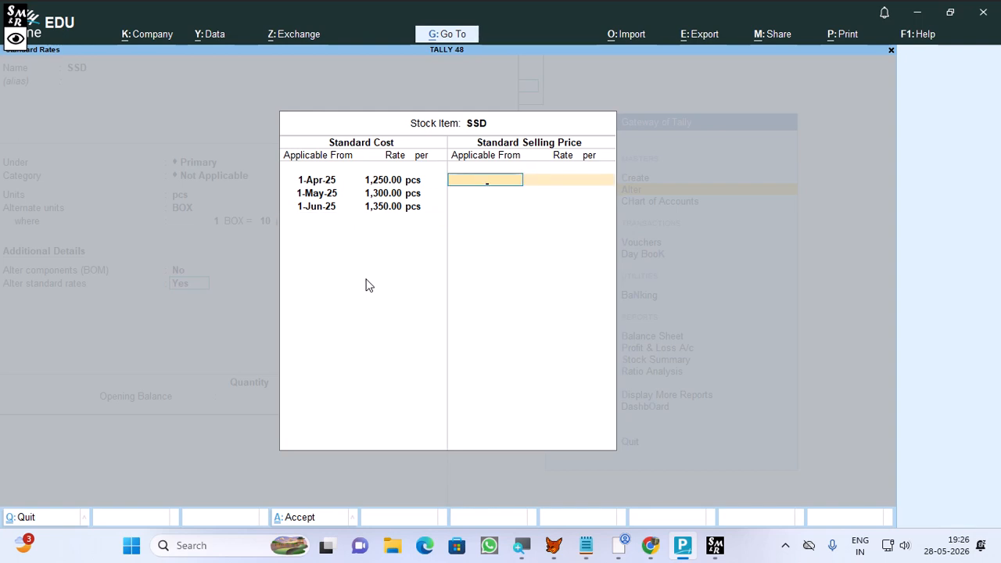
# Enter a standard selling price for SSD of 1,400 per pcs applicable from 1-Apr-25.
pyautogui.write('1-4')
pyautogui.press('Return')
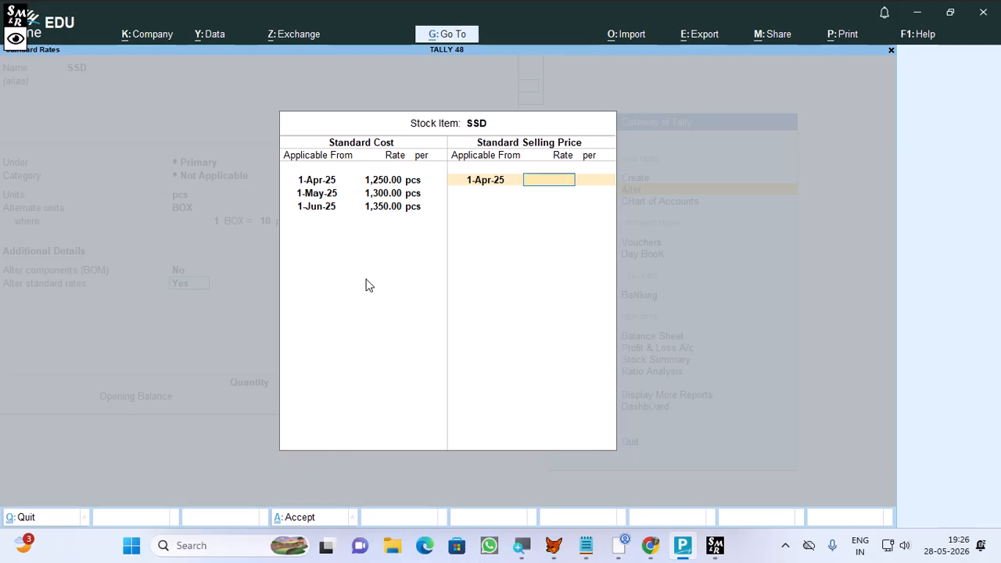
pyautogui.write('1400')
pyautogui.press('Return')
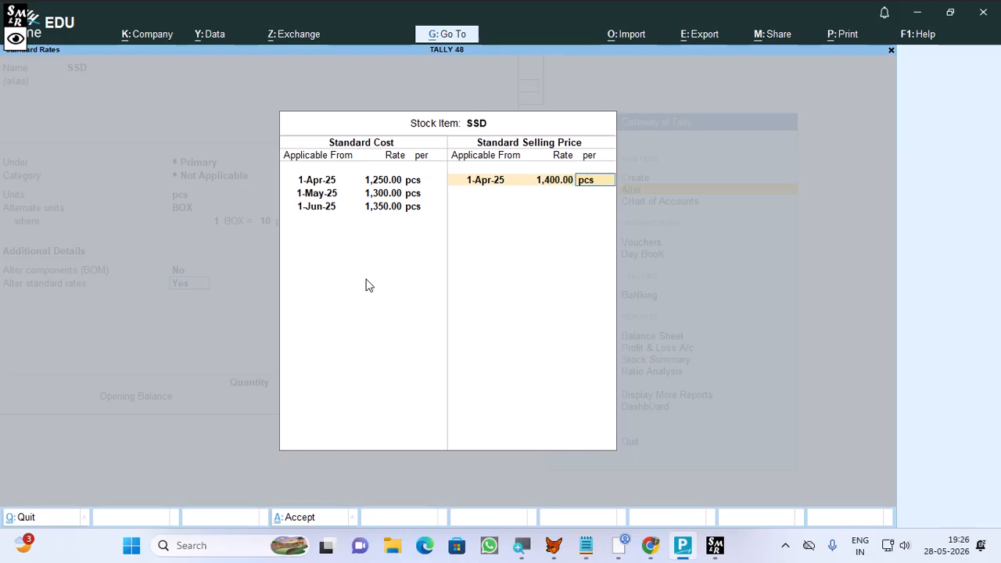
pyautogui.press('Return')
# Add a standard selling price of 1,500 per pcs applicable from 1-May-25.
pyautogui.write('1-')
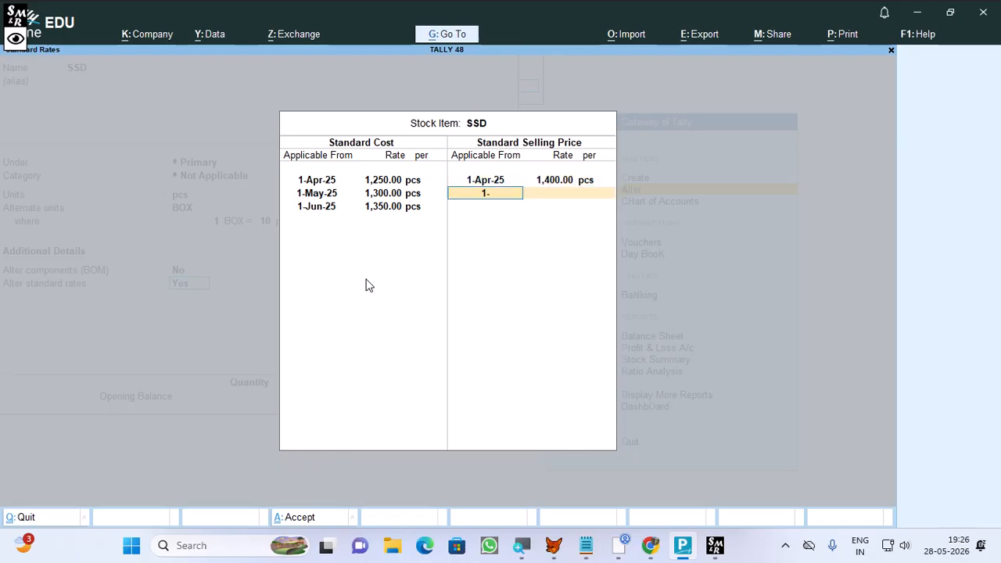
pyautogui.write('5')
pyautogui.press('Return')
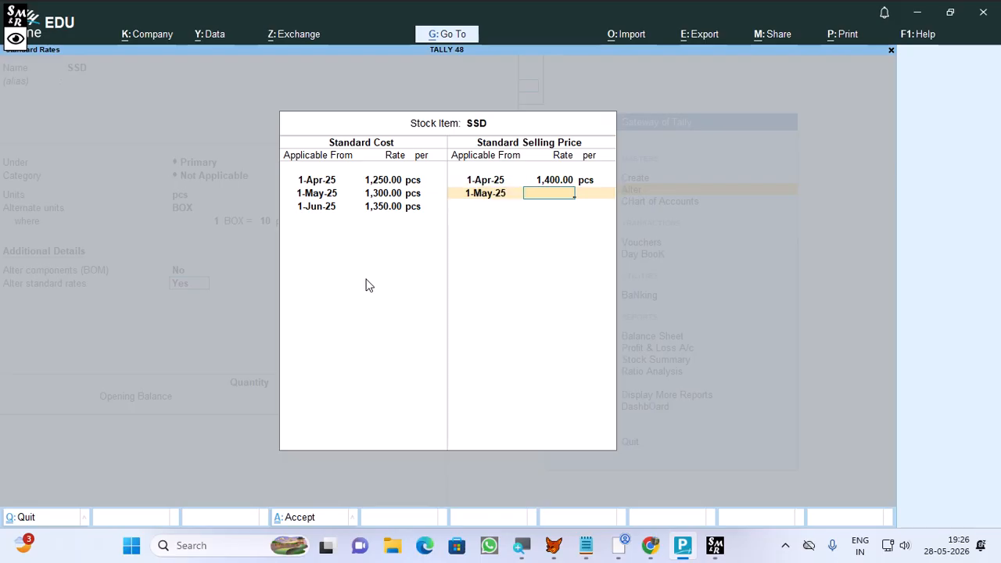
pyautogui.write('1500')
pyautogui.press('Return')
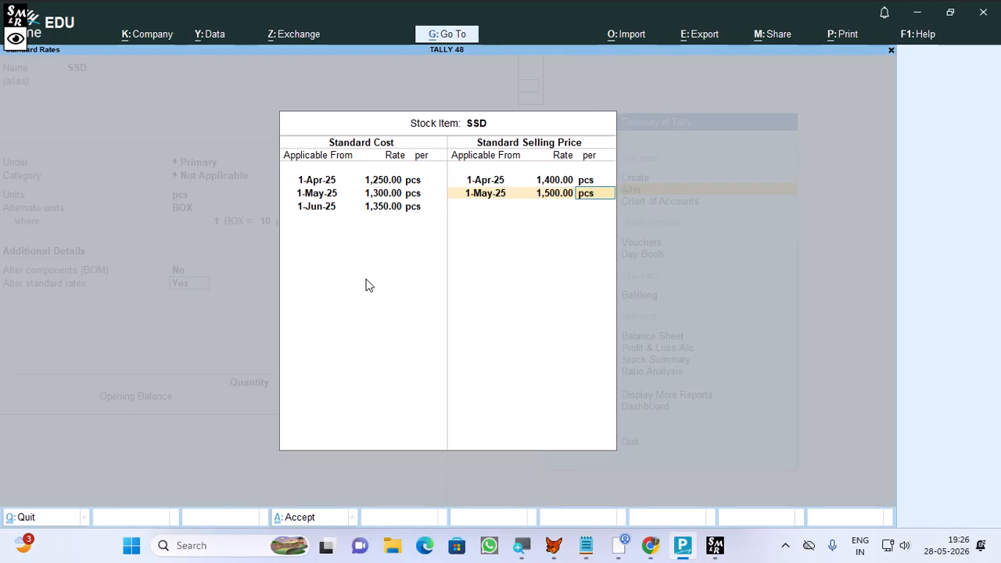
pyautogui.press('Return')
# Add a standard selling price of 1,800 per pcs applicable from 1-Jun-25 and end the selling price list.
pyautogui.write('1-65')
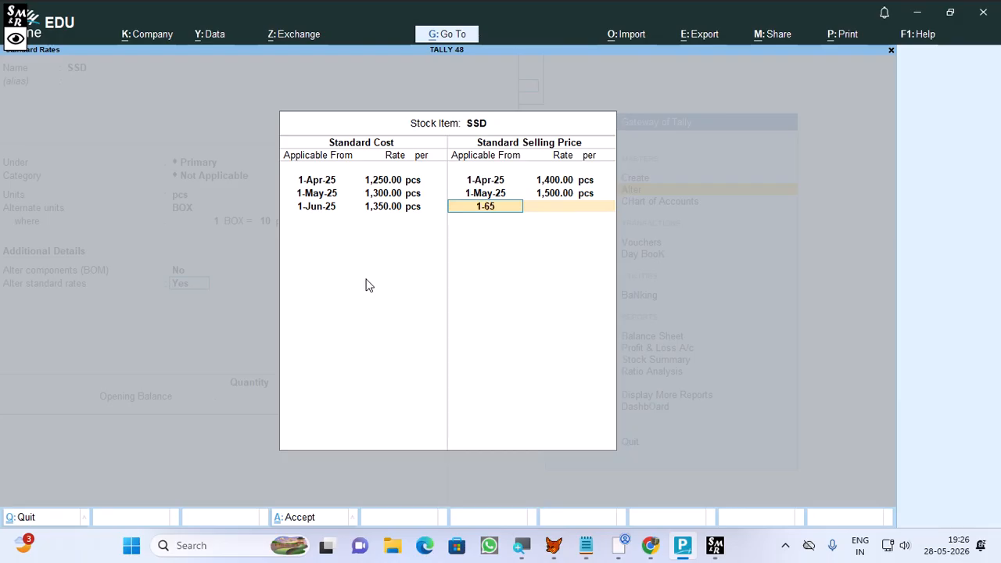
pyautogui.press('BackSpace')
pyautogui.press('Return')
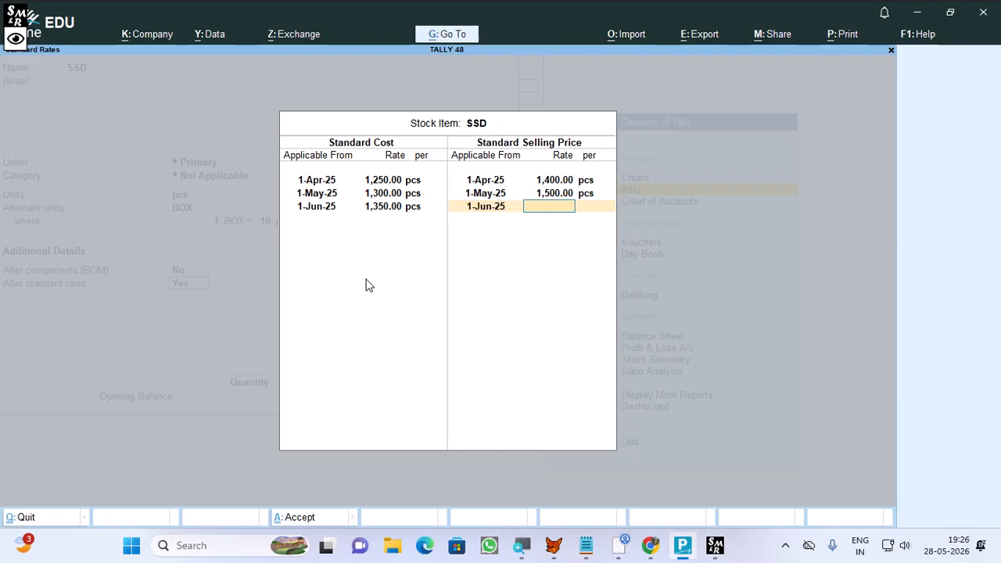
pyautogui.write('1,800')
pyautogui.press('Return')
pyautogui.press('Return')
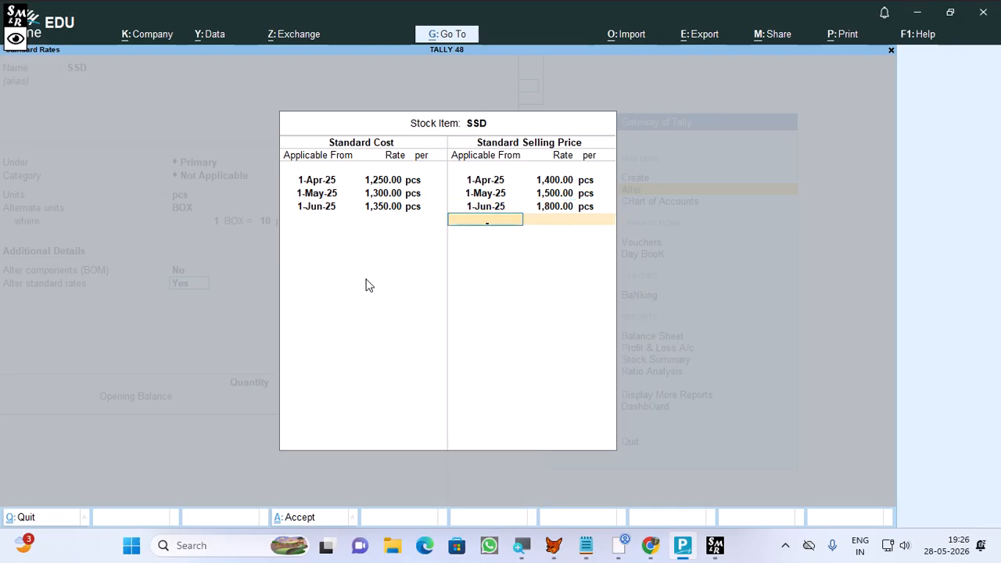
pyautogui.press('Return')
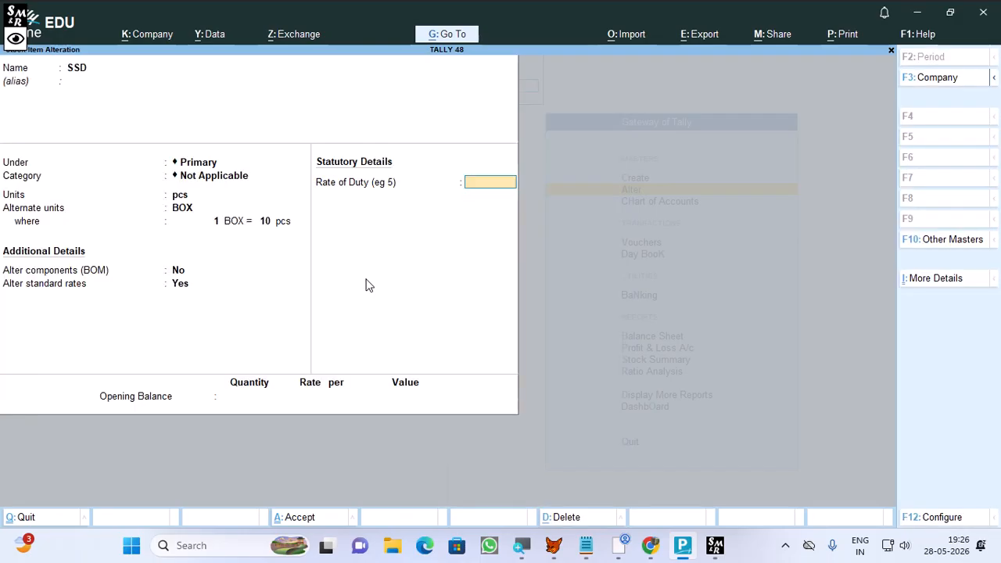
# Save the SSD item without a duty rate or opening balance, and leave master alteration.
pyautogui.press('Return')
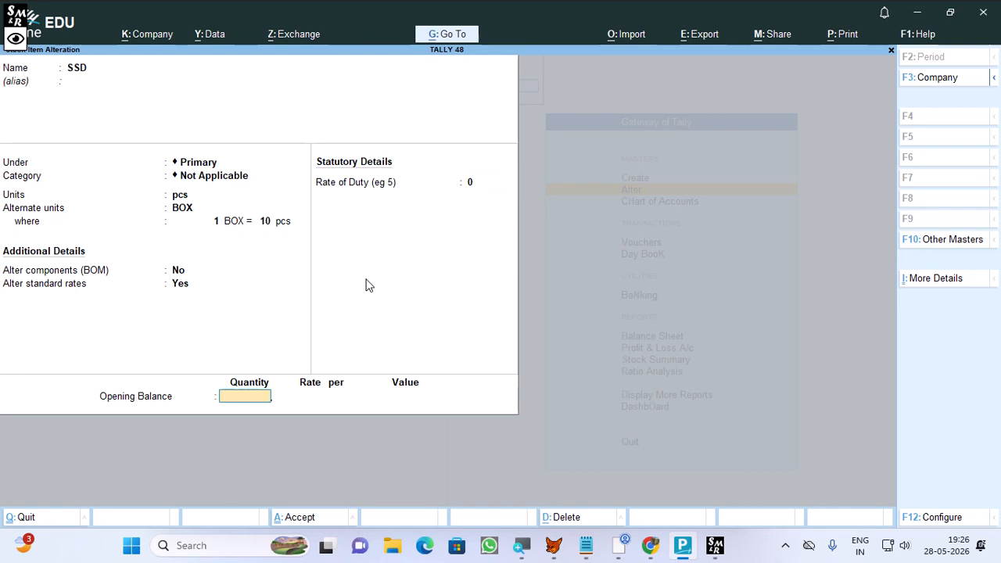
pyautogui.press('Return')
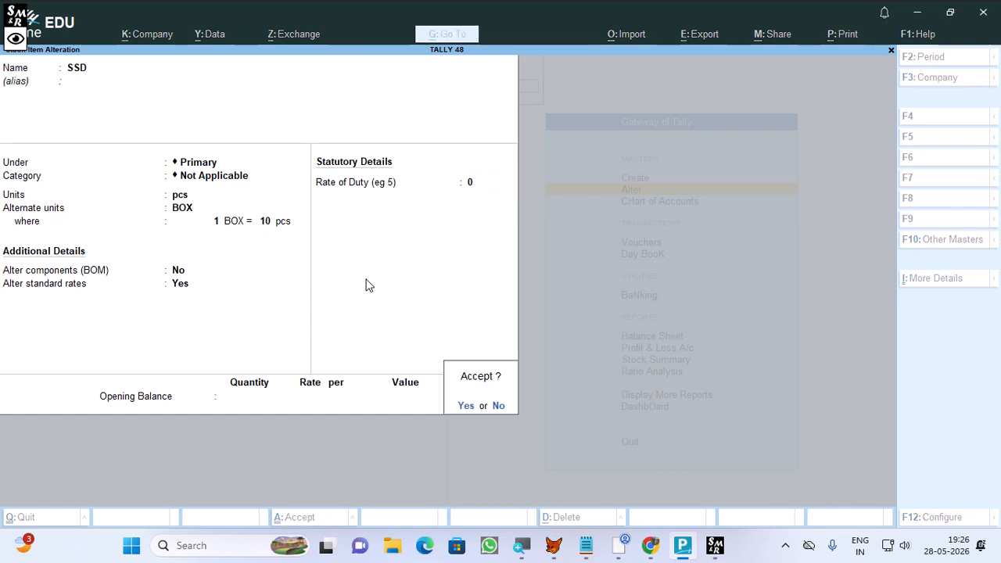
pyautogui.press('Return')
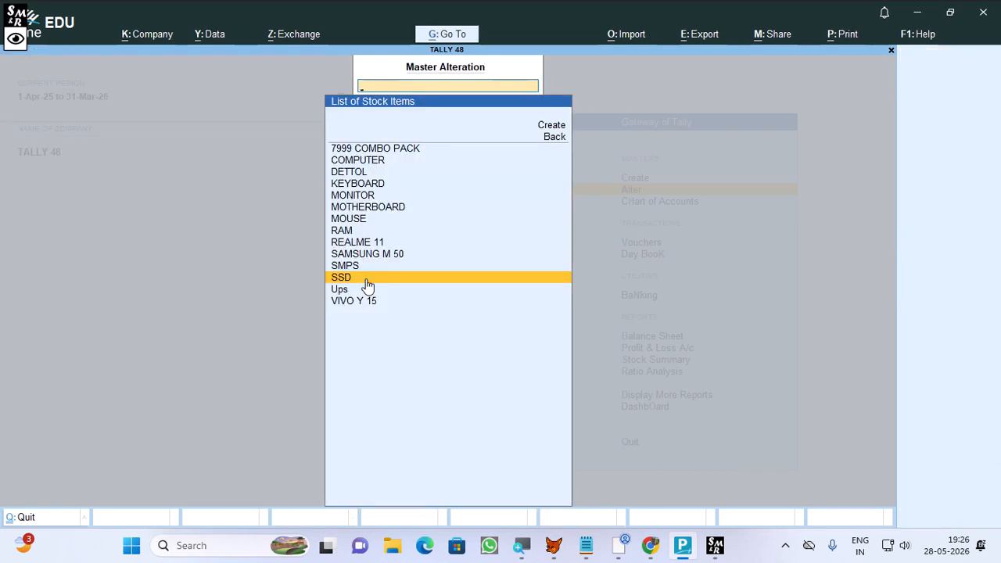
pyautogui.press('Escape')
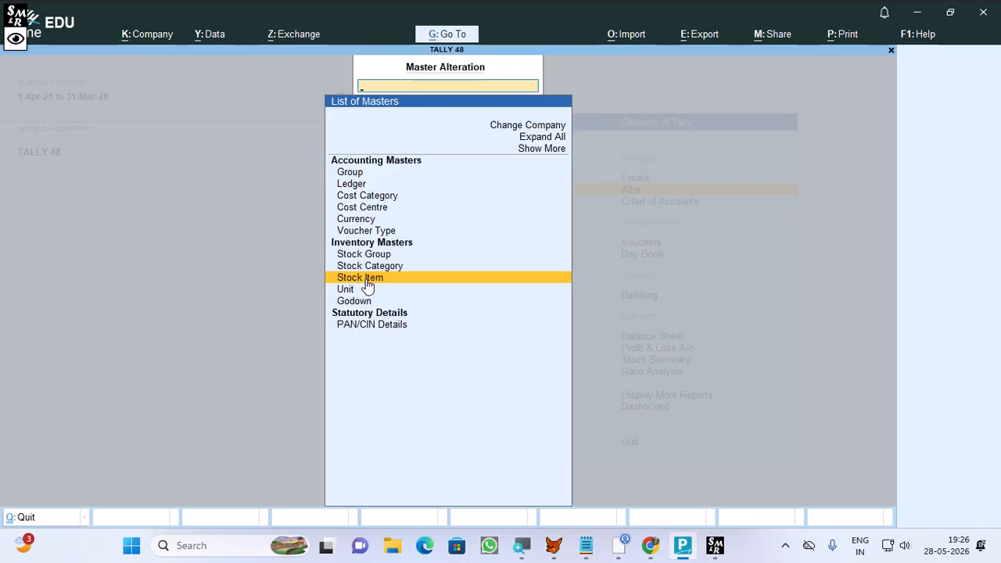
pyautogui.press('Escape')
# Start a purchase voucher without a supplier invoice number and choose Sc as the party account.
pyautogui.press('v')
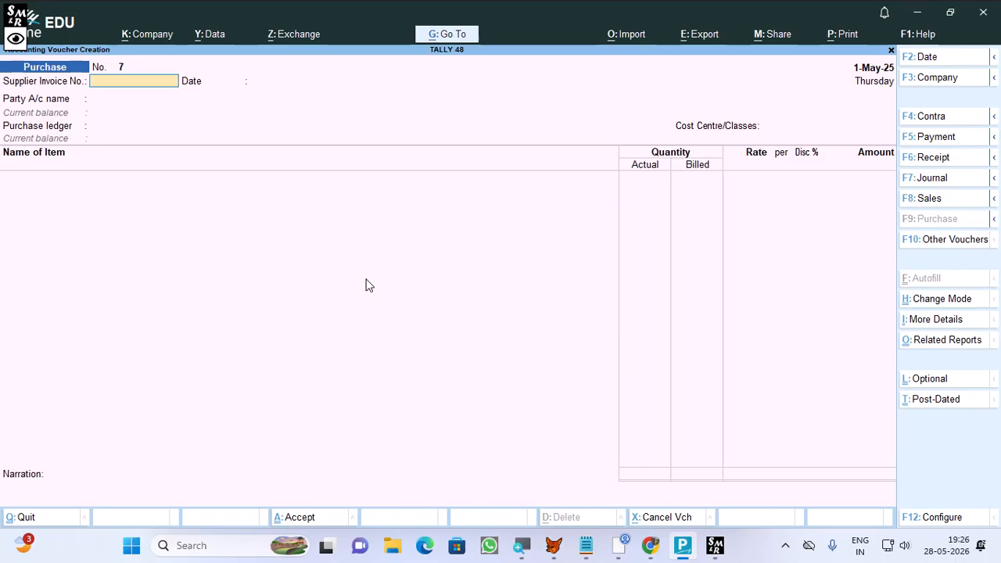
pyautogui.press('Return')
pyautogui.press('Return')
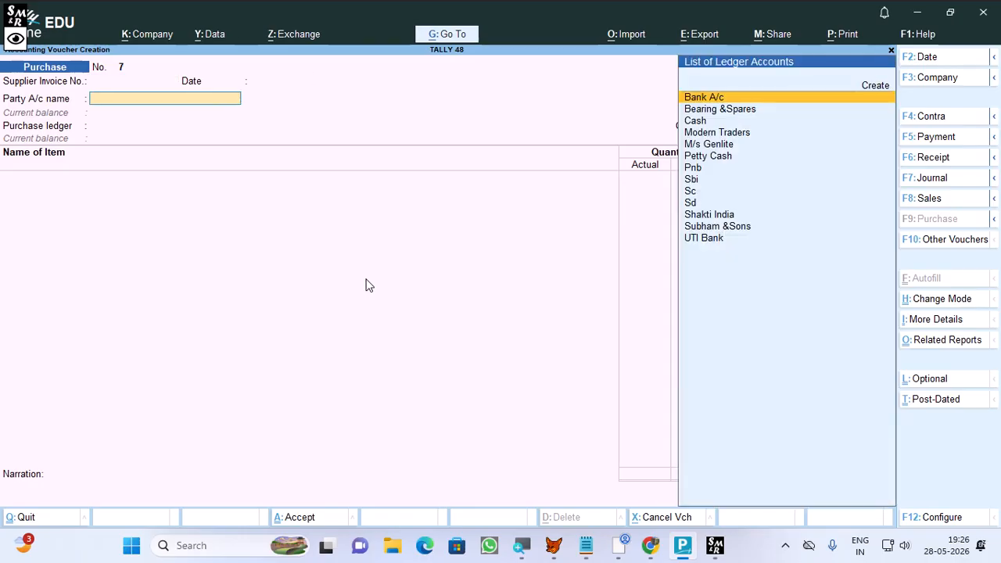
pyautogui.write('sc')
pyautogui.press('Return')
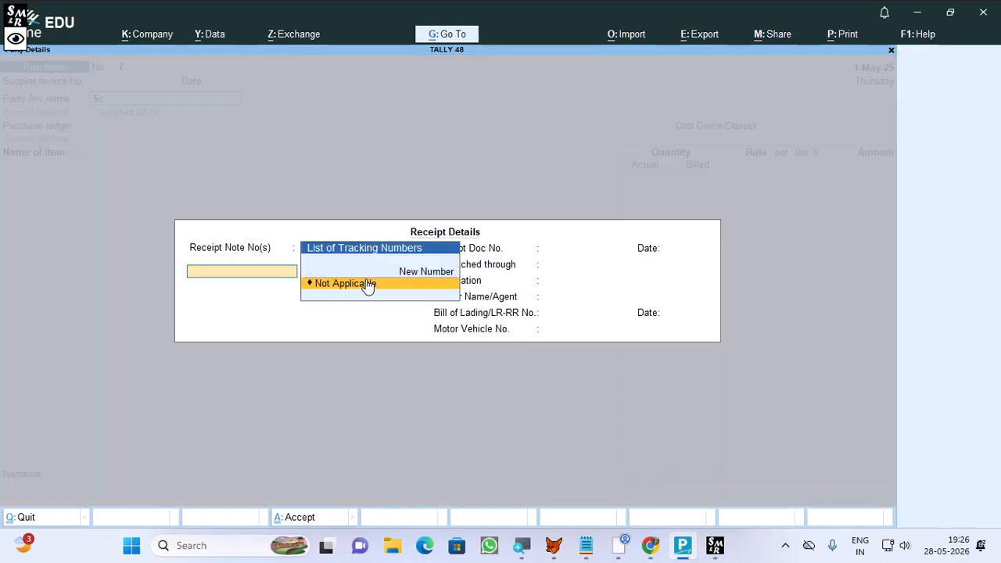
# Mark the receipt note as Not Applicable and leave the remaining receipt details of the purchase voucher blank.
pyautogui.press('Return')
pyautogui.press('Return')
pyautogui.press('Return')
pyautogui.press('Return')
pyautogui.press('Return')
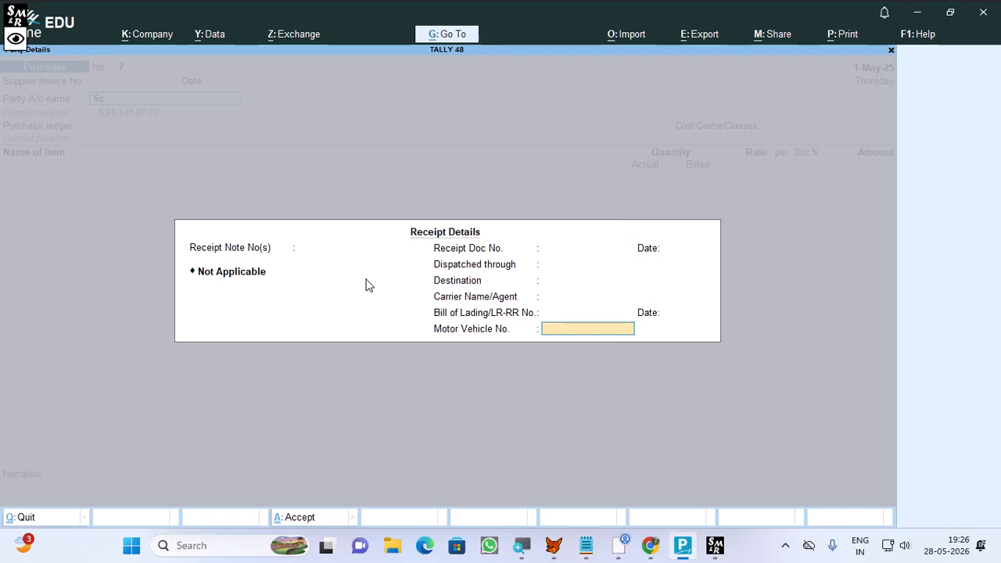
pyautogui.press('Return')
# Accept the supplier details for Sc with West Bengal as state, and use the Purchase ledger with no cost centre class.
pyautogui.press('Return')
pyautogui.press('Return')
pyautogui.press('Return')
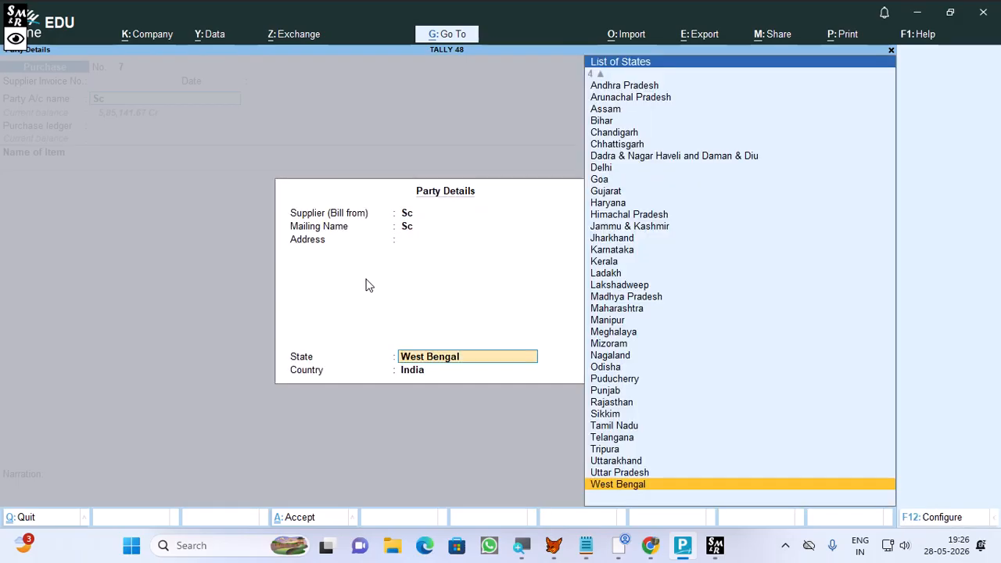
pyautogui.press('Return')
pyautogui.press('Return')
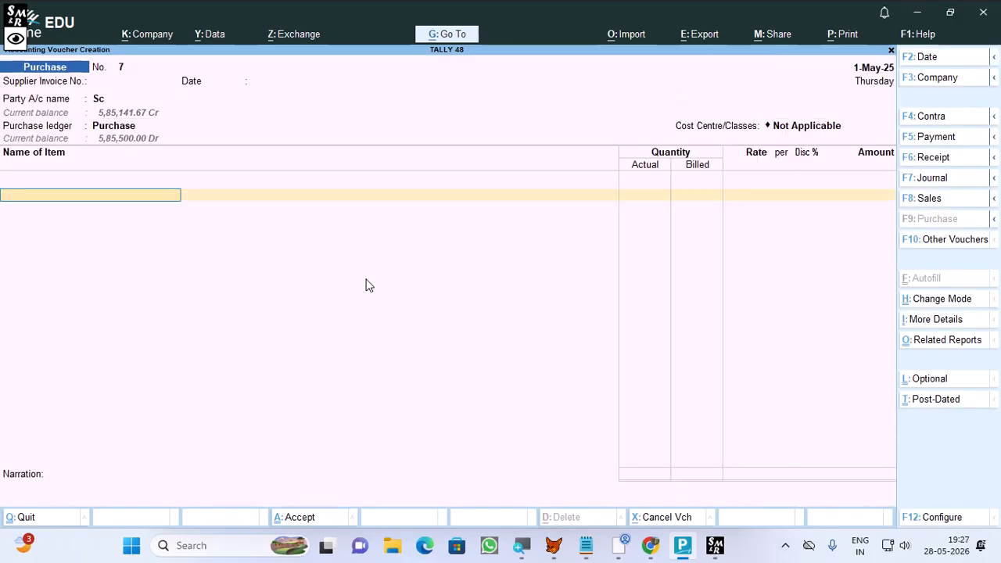
# Add the SSD item with tracking and order numbers Not Applicable, godown BEHALA and an actual quantity of 50 pcs.
pyautogui.write('ss')
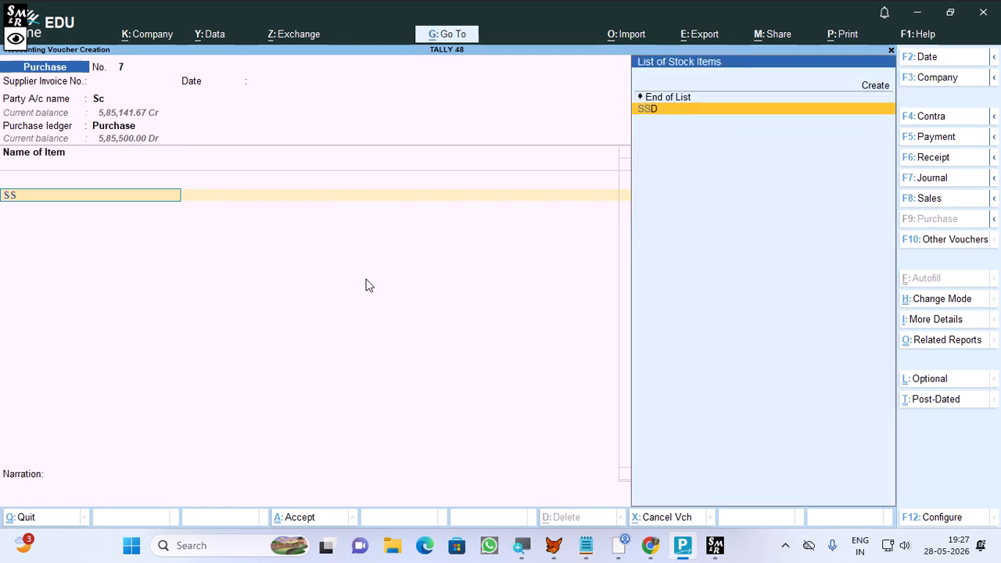
pyautogui.press('Return')
pyautogui.press('Return')
pyautogui.press('Return')
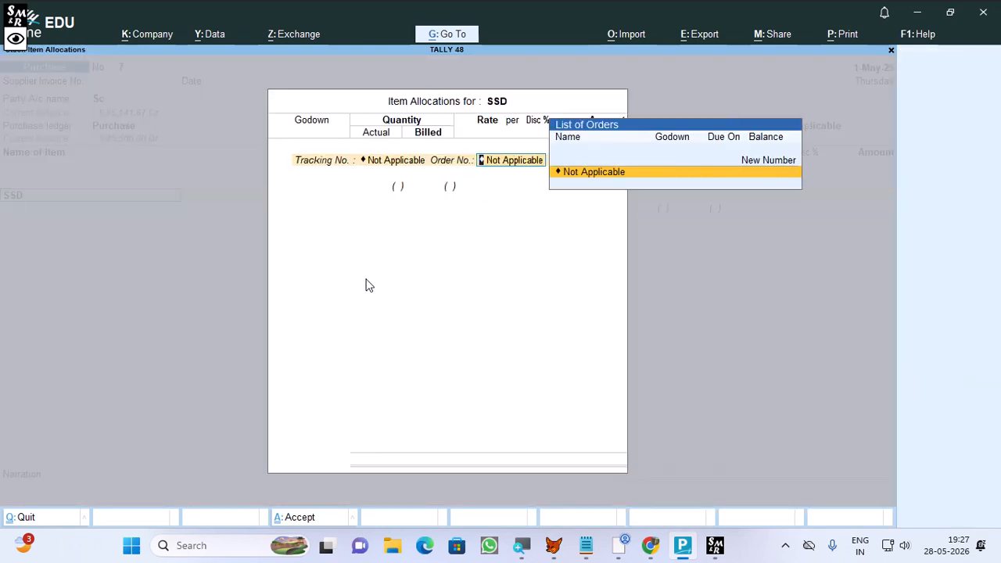
pyautogui.press('Return')
pyautogui.press('Return')
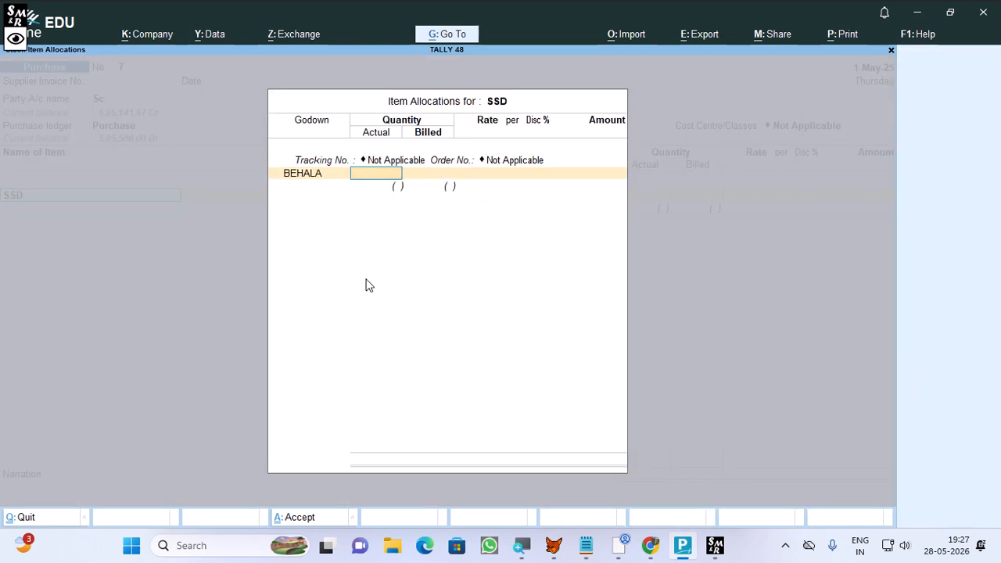
pyautogui.write('50')
pyautogui.press('Return')
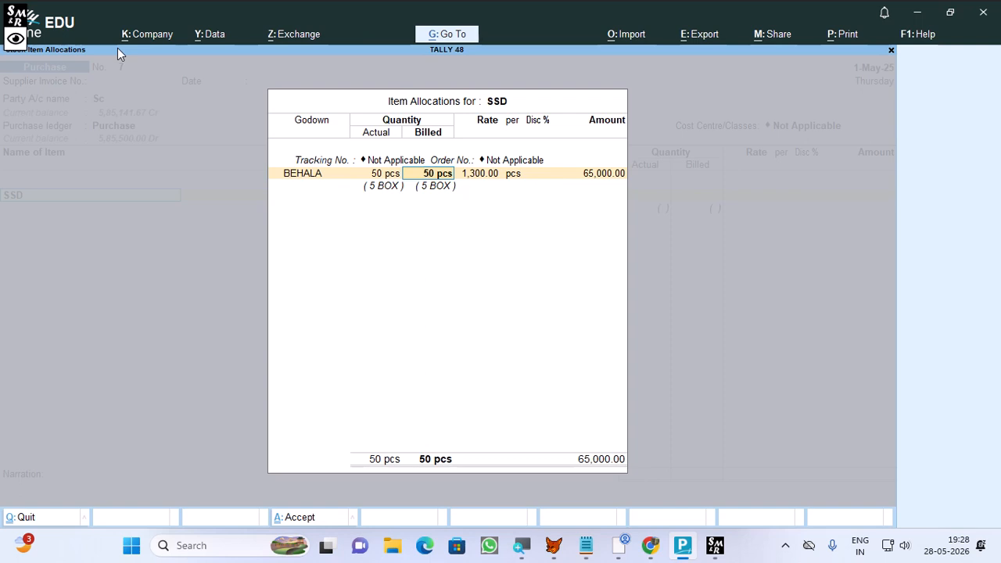
# Accept the billed quantity of 50 pcs at 1,300.00 per pcs and finish the SSD item allocation.
pyautogui.press('Return')
pyautogui.press('Return')
pyautogui.press('Return')
pyautogui.press('Return')
pyautogui.press('Return')
pyautogui.press('Return')
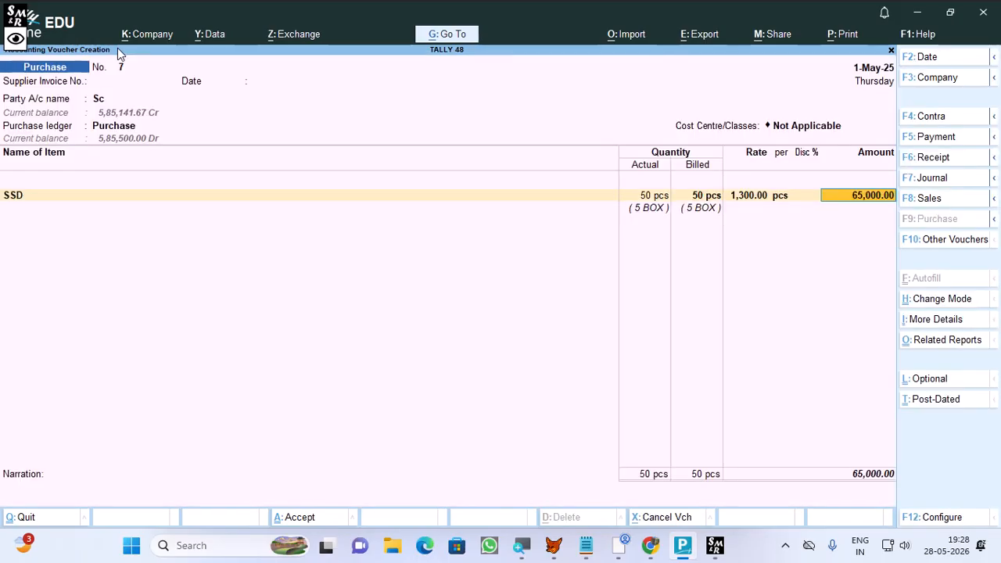
# End the item list, record the bill as New Ref 7 for Sc, and save the 1-May-25 purchase voucher without narration.
pyautogui.press('Return')
pyautogui.press('Return')
pyautogui.press('Return')
pyautogui.press('Return')
pyautogui.press('Return')
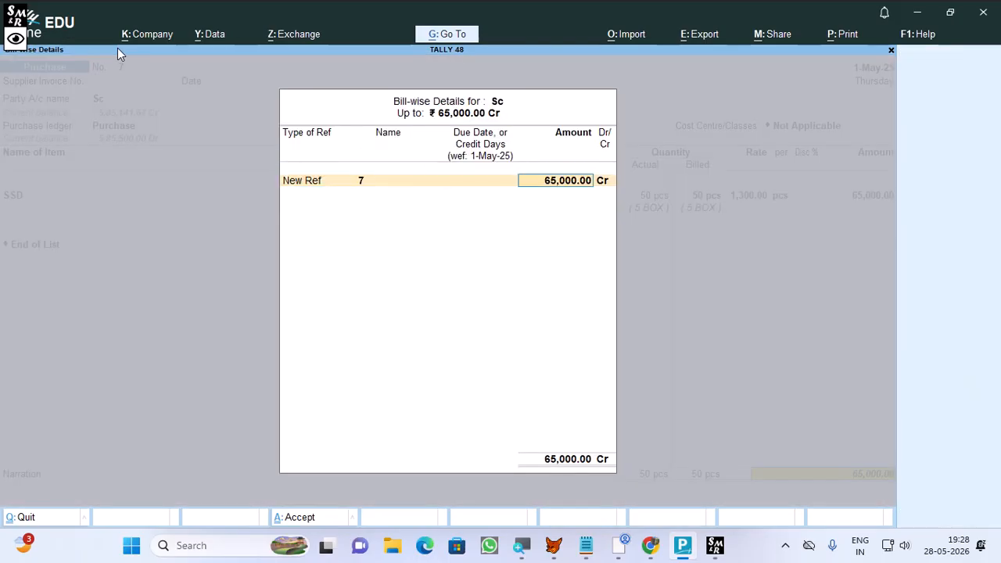
pyautogui.press('Return')
pyautogui.press('Return')
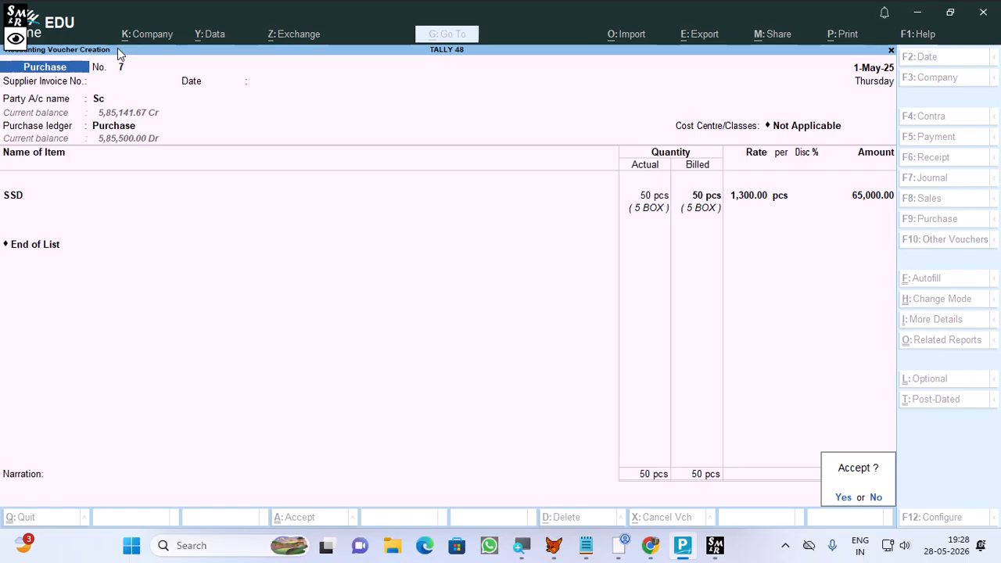
pyautogui.press('Return')
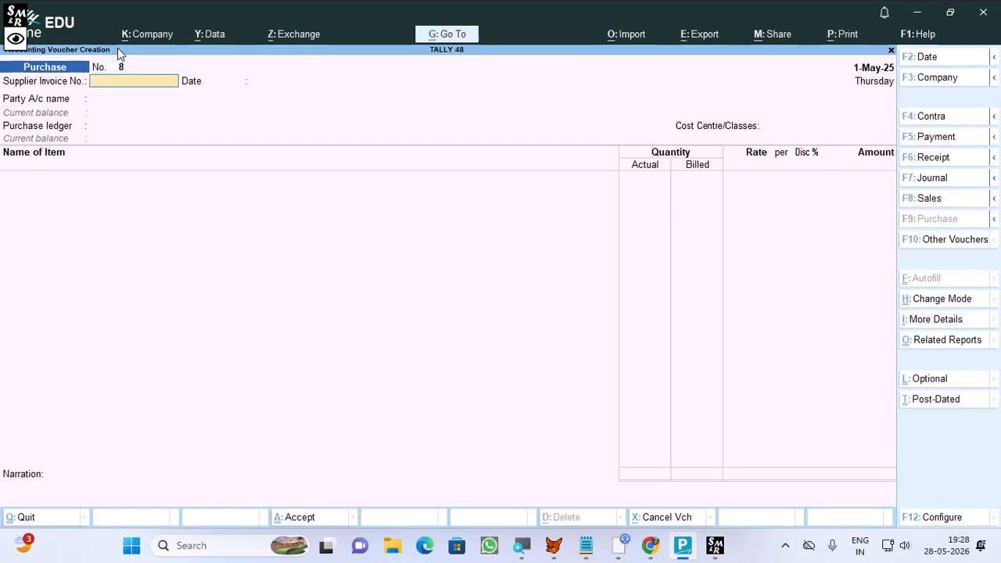
# Date the new purchase voucher 1-Jun-25 and choose Sc as the party account, leaving the supplier invoice fields blank.
pyautogui.press('F2')
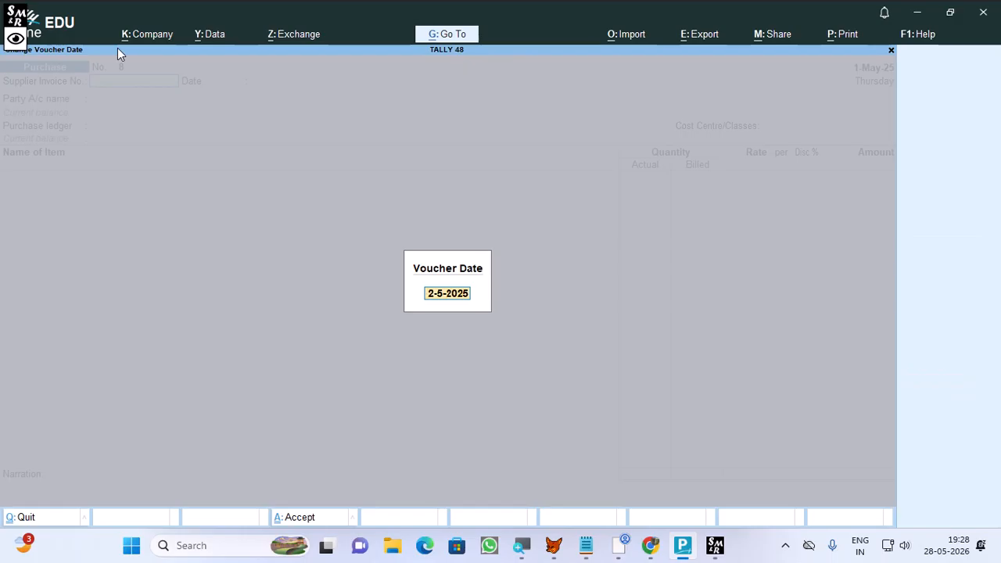
pyautogui.write('1-6')
pyautogui.press('Return')
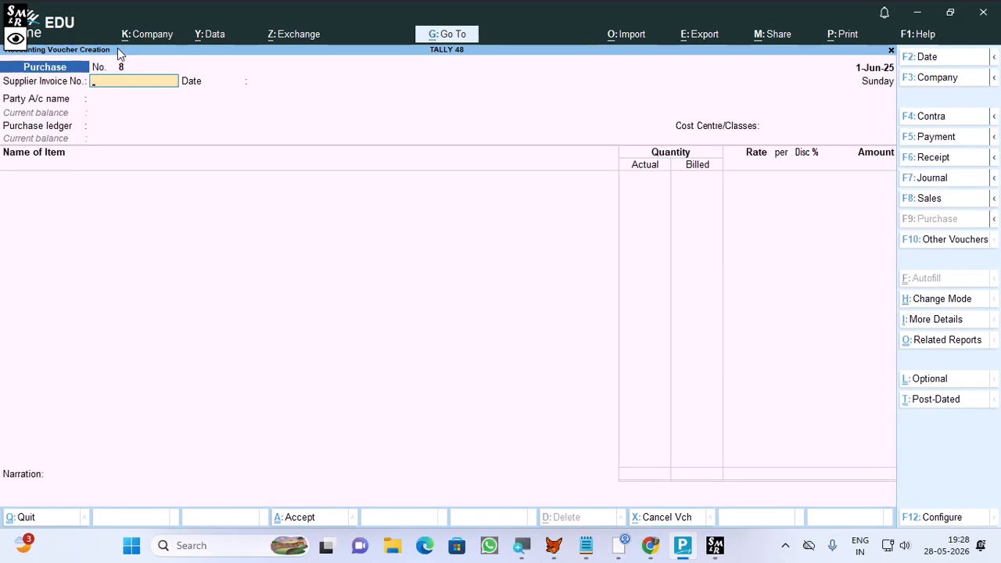
pyautogui.press('Return')
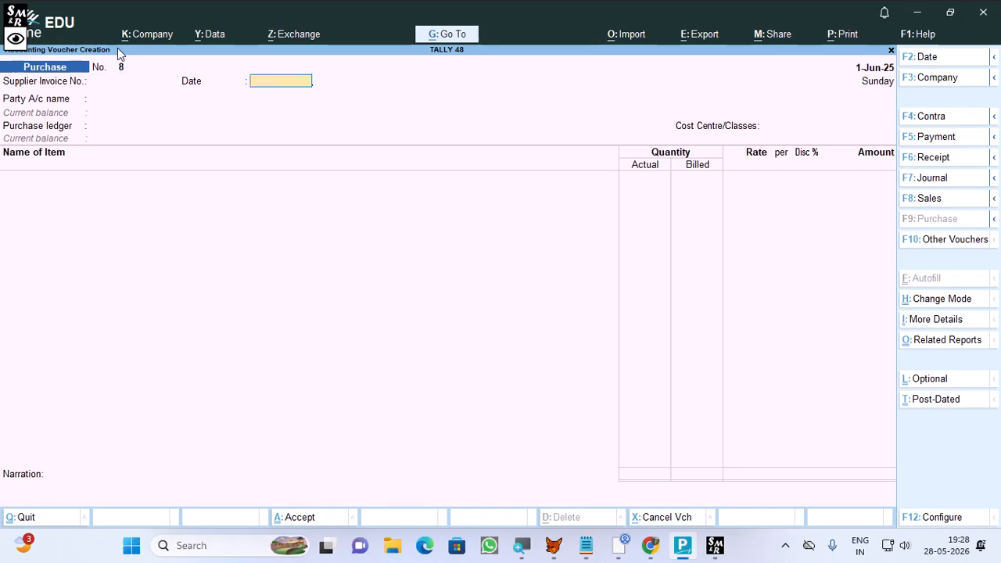
pyautogui.press('Return')
pyautogui.write('Sc')
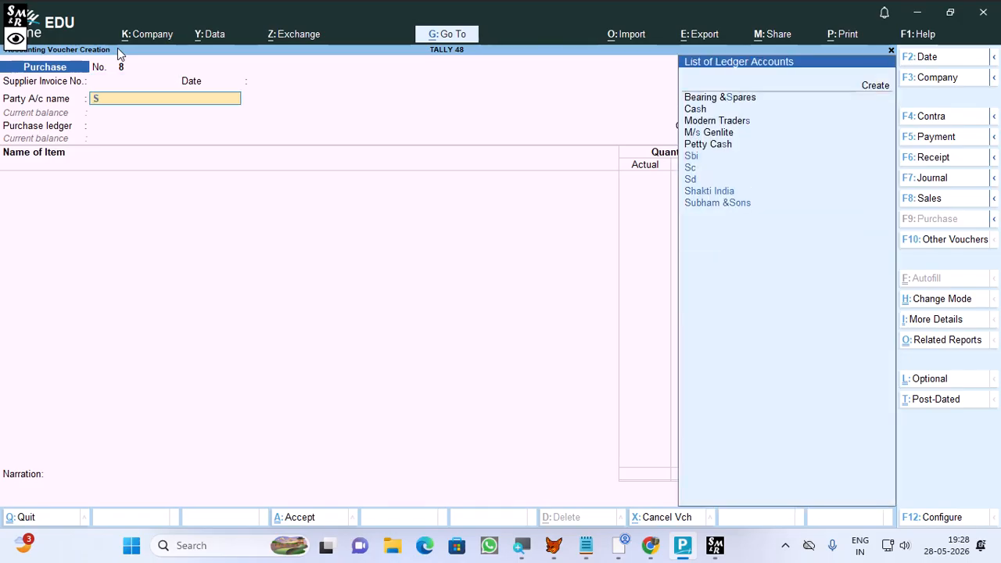
pyautogui.press('Return')
# Accept the voucher's receipt and party details with no receipt note, and use the Purchase ledger with cost centre class Not Applicable.
pyautogui.press('Return')
pyautogui.press('Return')
pyautogui.press('Return')
pyautogui.press('Return')
pyautogui.press('Return')
pyautogui.press('Return')
pyautogui.press('Return')
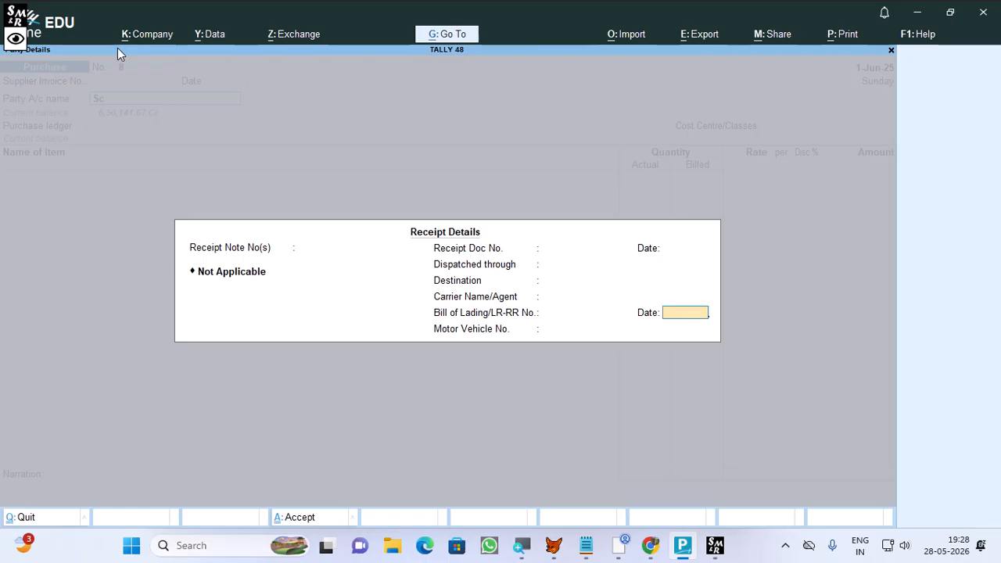
pyautogui.hotkey('ctrl', 'a')
pyautogui.press('Return')
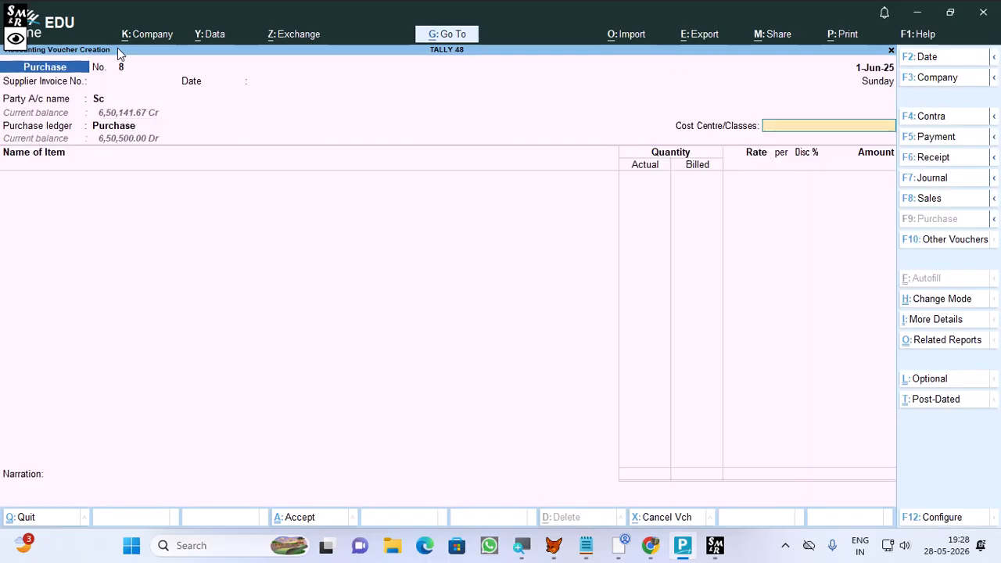
pyautogui.press('Return')
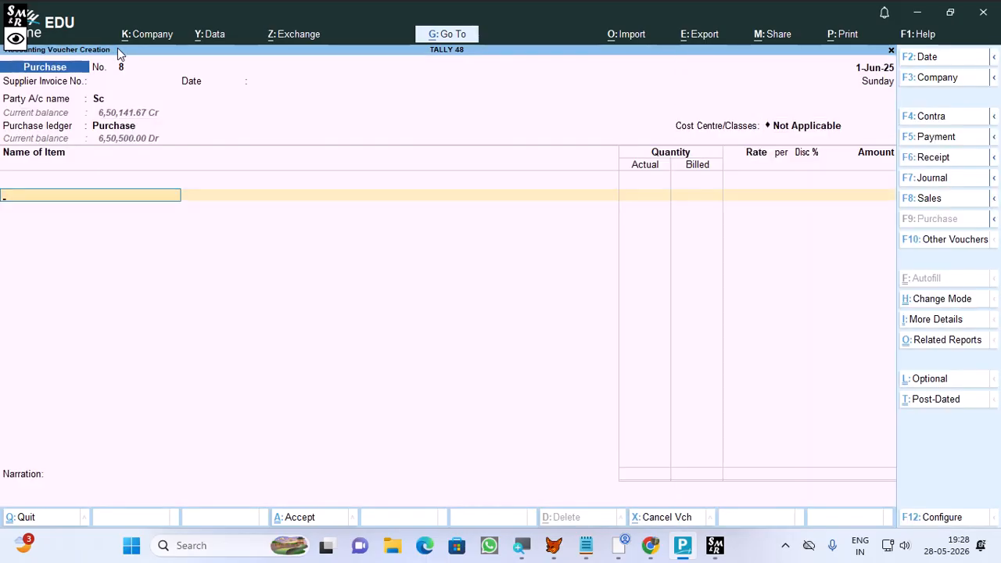
# Add 50 pcs of SSD in godown BEHALA to the 1-Jun-25 purchase, with tracking and order numbers Not Applicable.
pyautogui.write('SS')
pyautogui.press('Return')
pyautogui.press('Return')
pyautogui.press('Return')
pyautogui.press('Return')
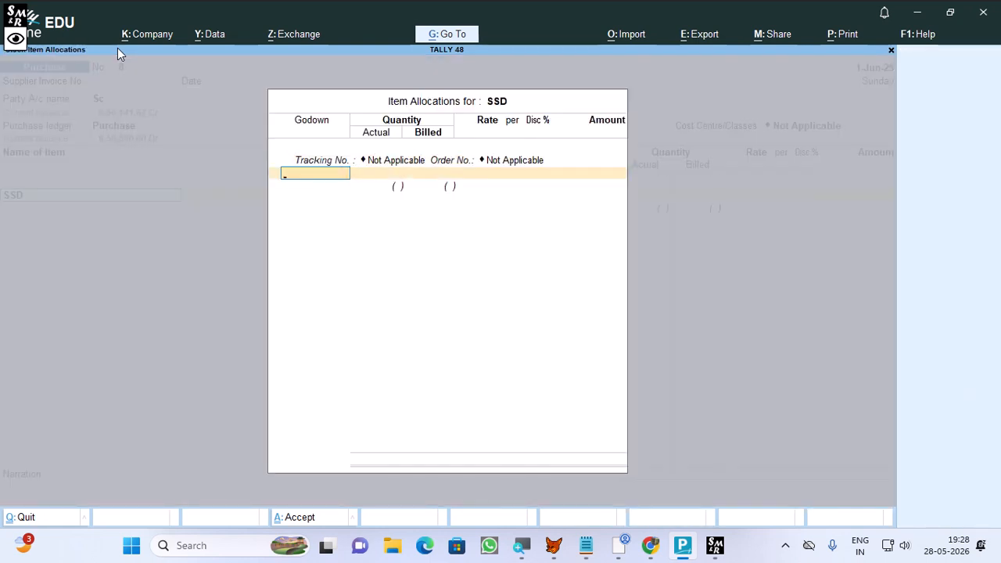
pyautogui.press('Return')
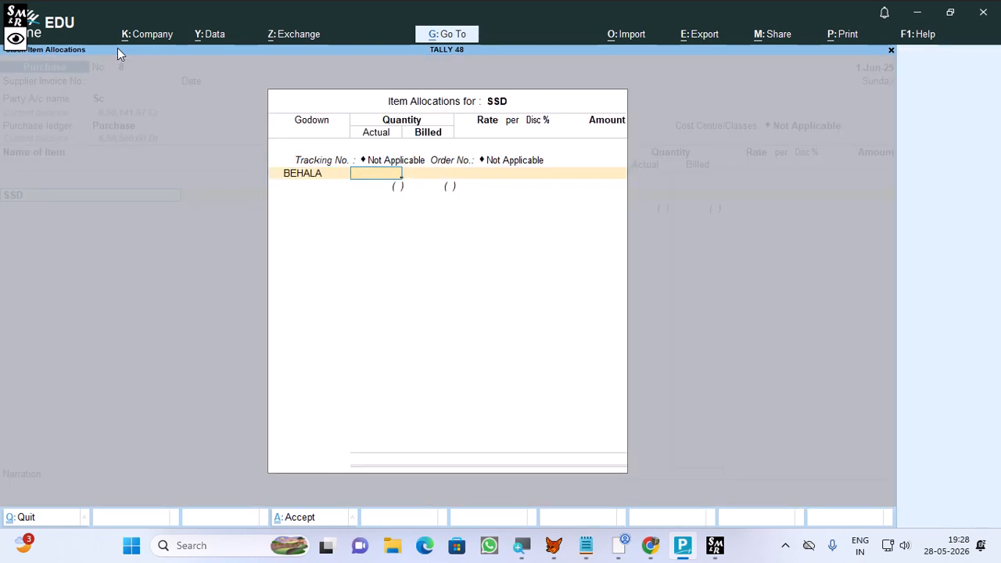
pyautogui.write('50')
pyautogui.press('Return')
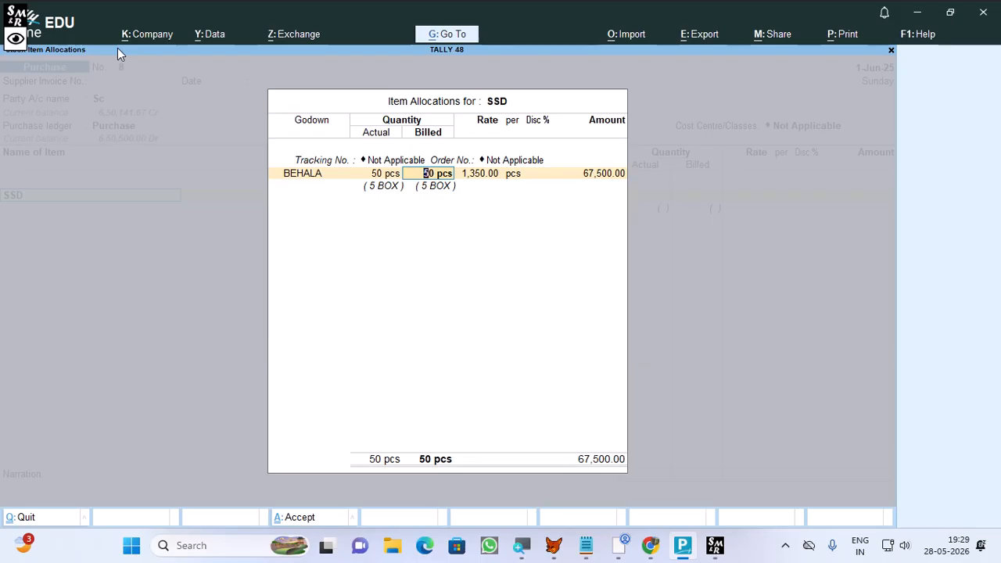
# Accept the billed quantity of 50 pcs at 1,350.00 per pcs and complete the SSD item line.
pyautogui.press('Return')
pyautogui.press('Return')
pyautogui.press('Return')
pyautogui.press('Return')
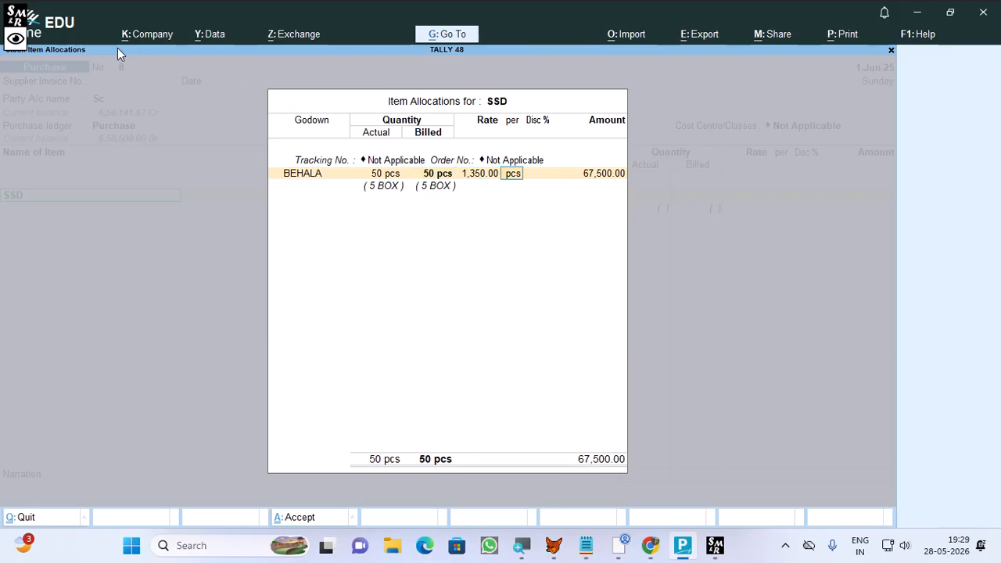
pyautogui.press('Return')
pyautogui.press('Return')
pyautogui.press('Return')
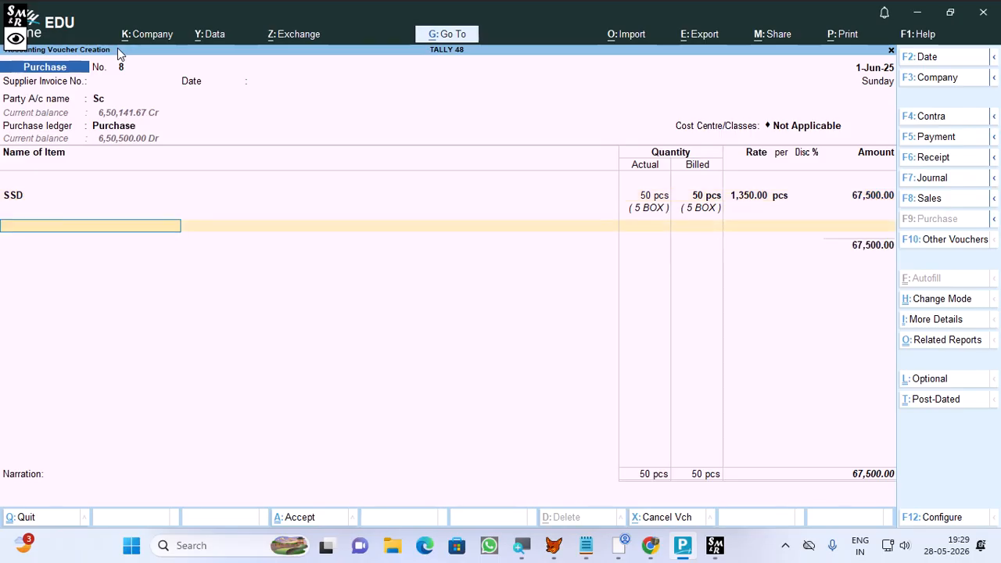
# End the item list, record the bill as New Ref 8 for Sc, and save the 1-Jun-25 purchase voucher.
pyautogui.press('Return')
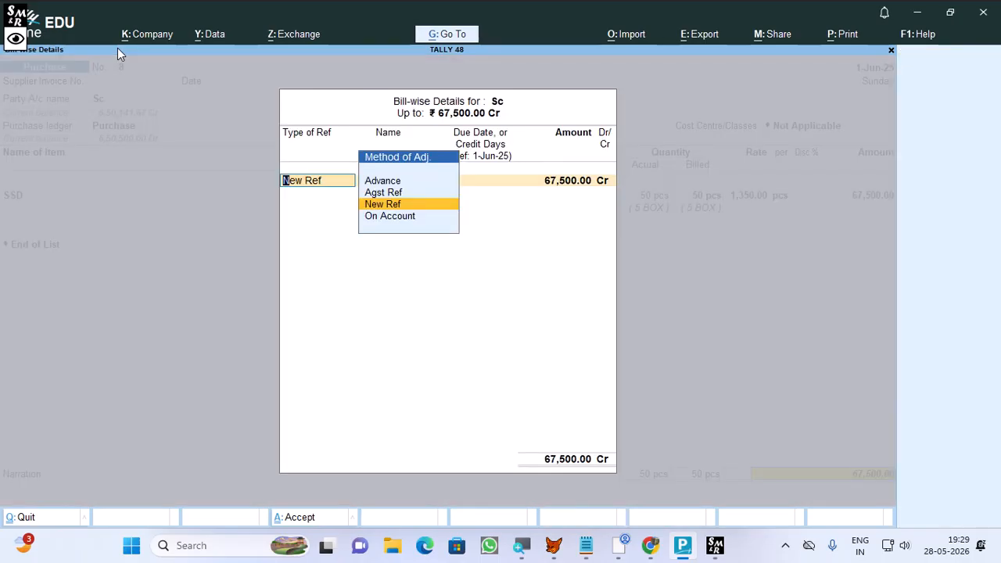
pyautogui.press('Return')
pyautogui.press('Return')
pyautogui.press('Return')
pyautogui.press('Return')
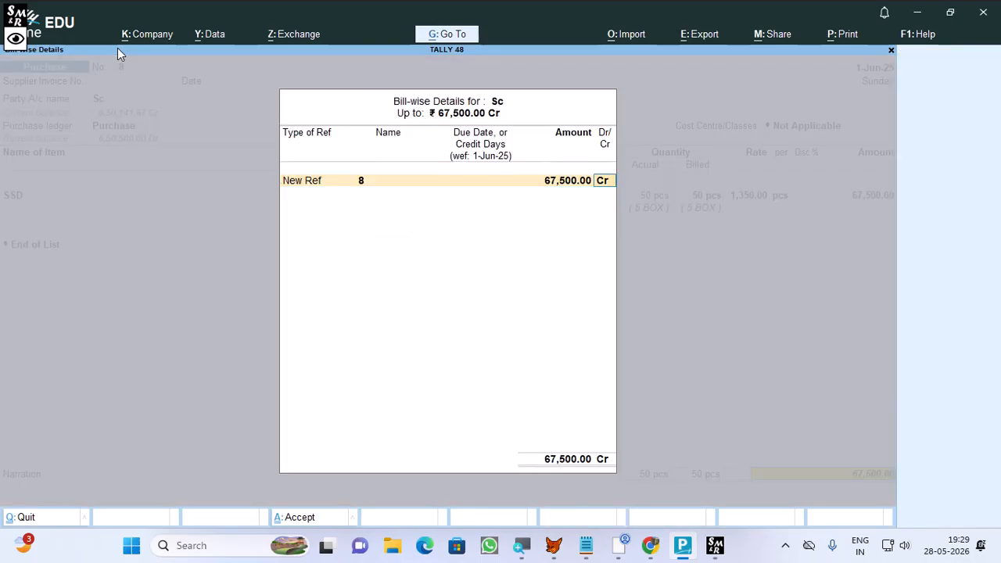
pyautogui.press('Return')
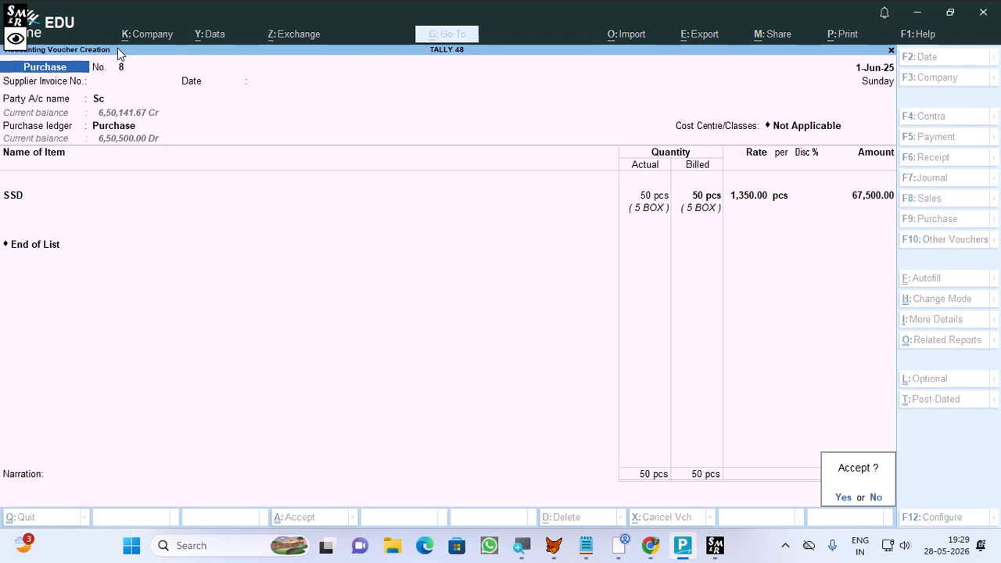
pyautogui.press('Return')
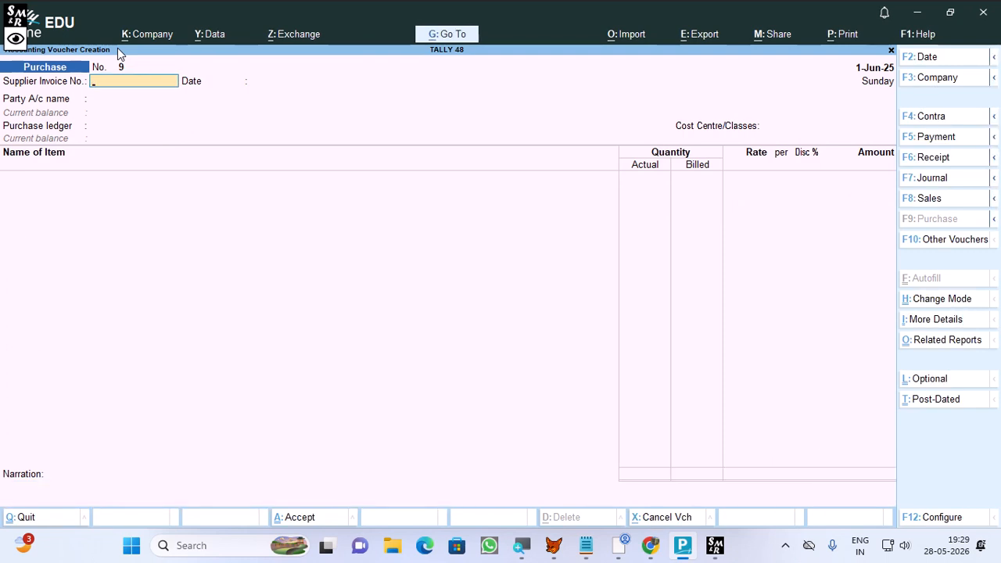
# Start a sales voucher dated 1-Jun-25 and choose Sd as the party account.
pyautogui.press('F8')
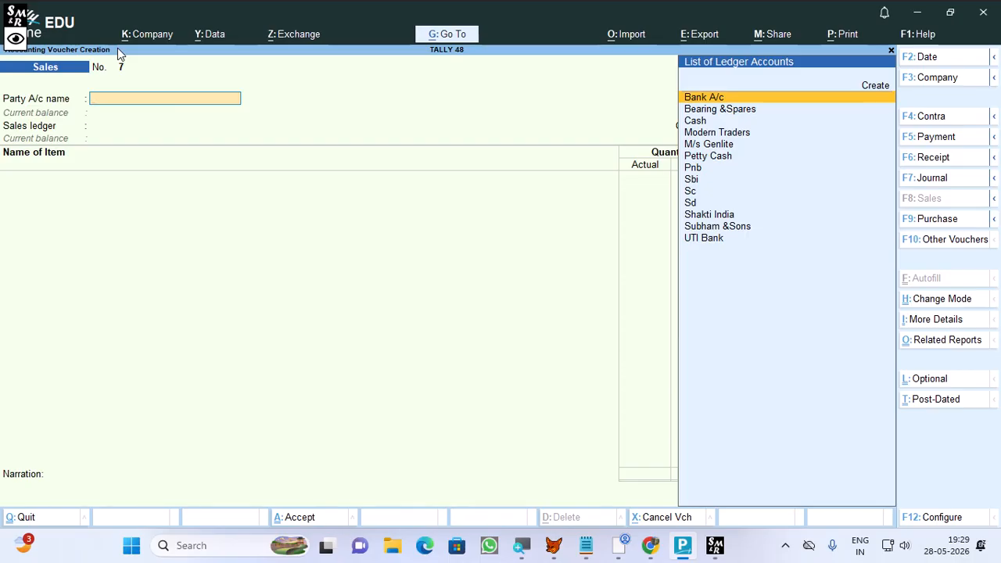
pyautogui.write('SD')
pyautogui.press('Return')
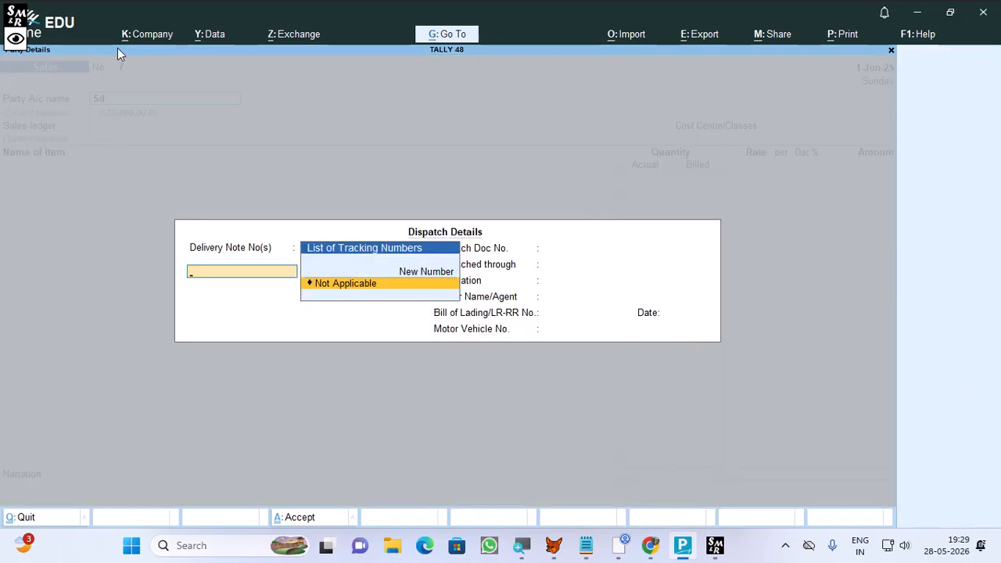
# Mark the delivery note as Not Applicable and leave the remaining dispatch details blank.
pyautogui.press('Return')
pyautogui.press('Return')
pyautogui.press('Return')
pyautogui.press('Return')
pyautogui.press('Return')
pyautogui.press('Return')
pyautogui.press('Return')
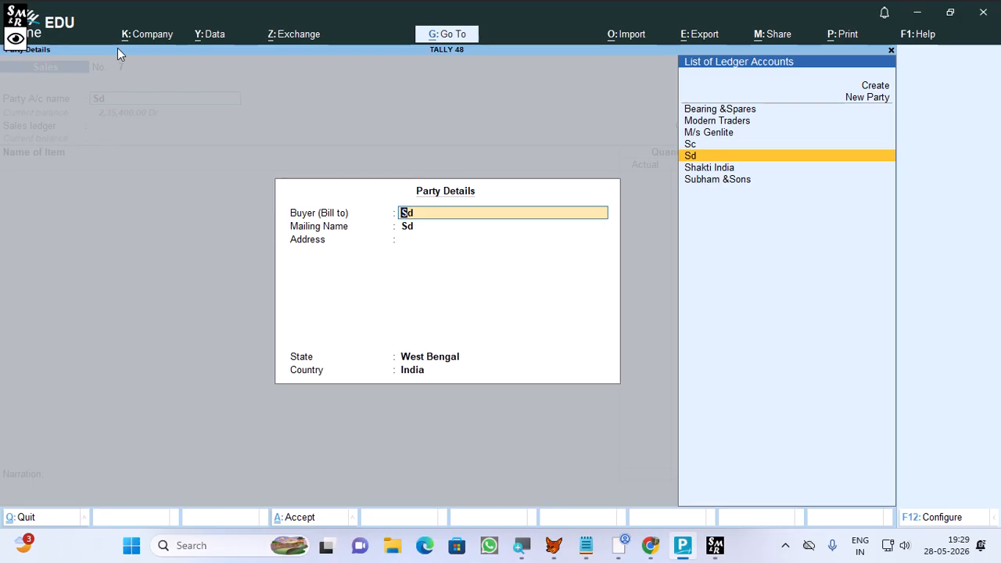
# Accept the buyer details for Sd, and select the Sale ledger with cost centre class Not Applicable.
pyautogui.press('Return')
pyautogui.press('Return')
pyautogui.press('Return')
pyautogui.press('Return')
pyautogui.press('Return')
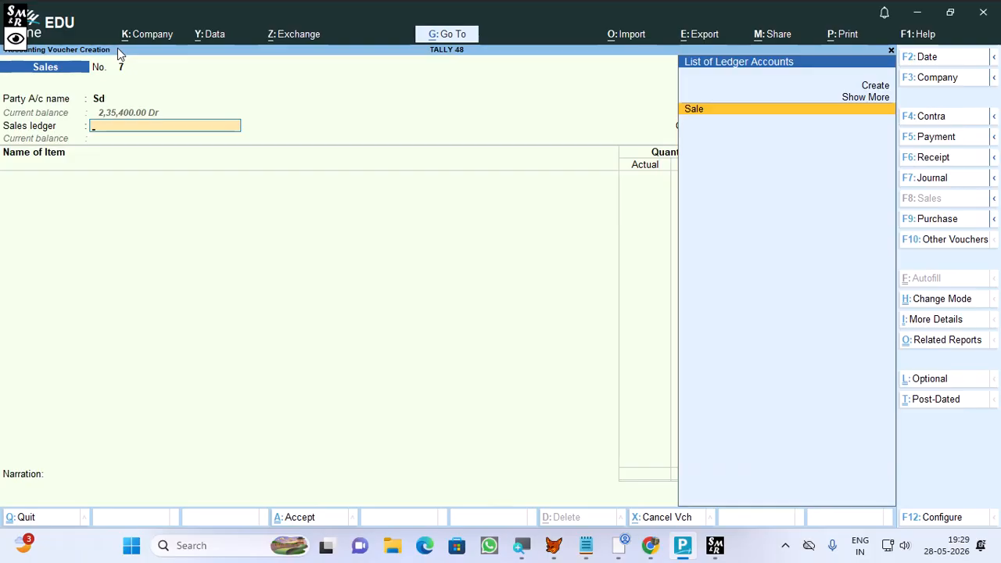
pyautogui.press('Return')
pyautogui.press('Return')
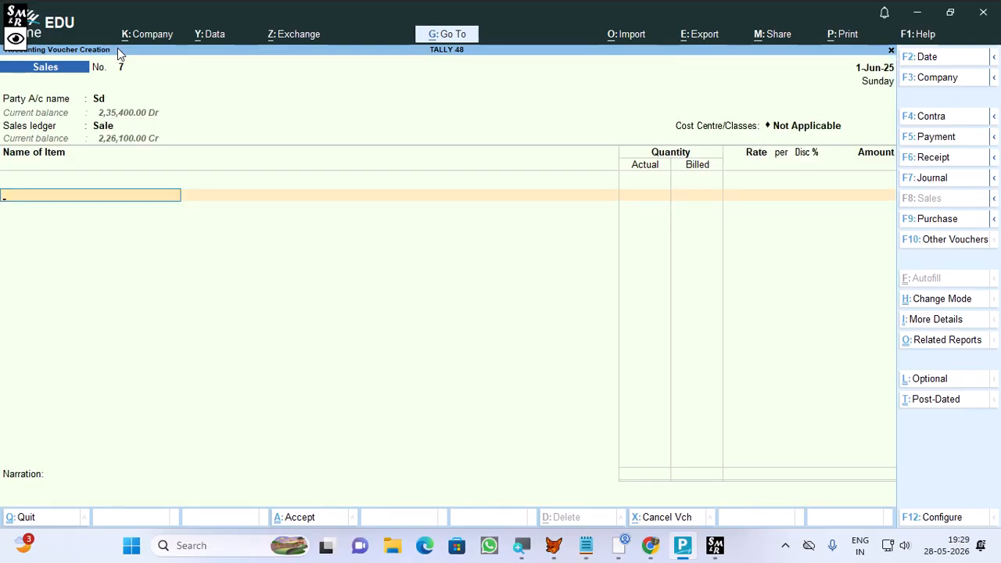
# Add the SSD item to the sale with tracking number Not Applicable, godown BEHALA and an actual quantity of 10 pcs.
pyautogui.write('ss')
pyautogui.press('Return')
pyautogui.press('Return')
pyautogui.press('Return')
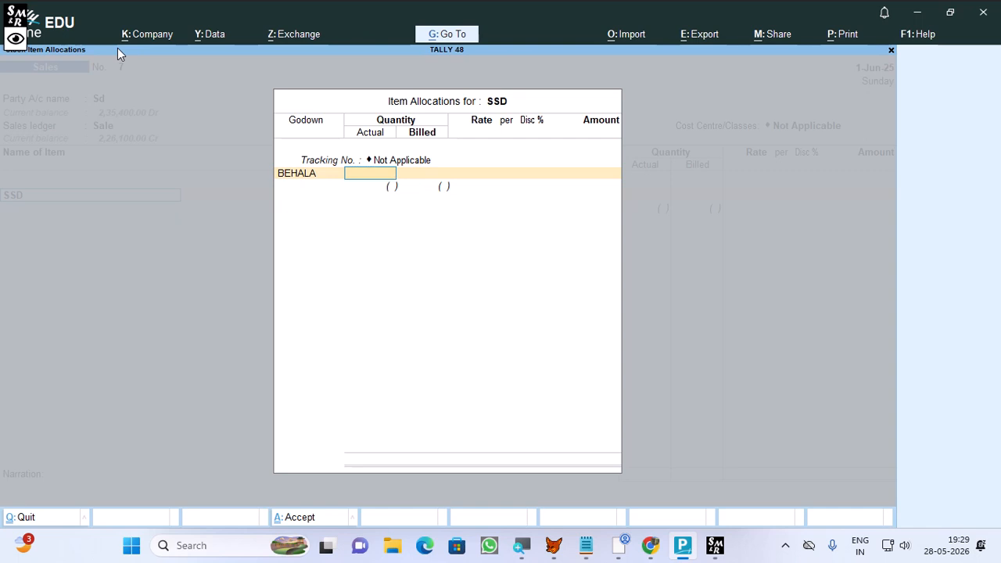
pyautogui.press('Return')
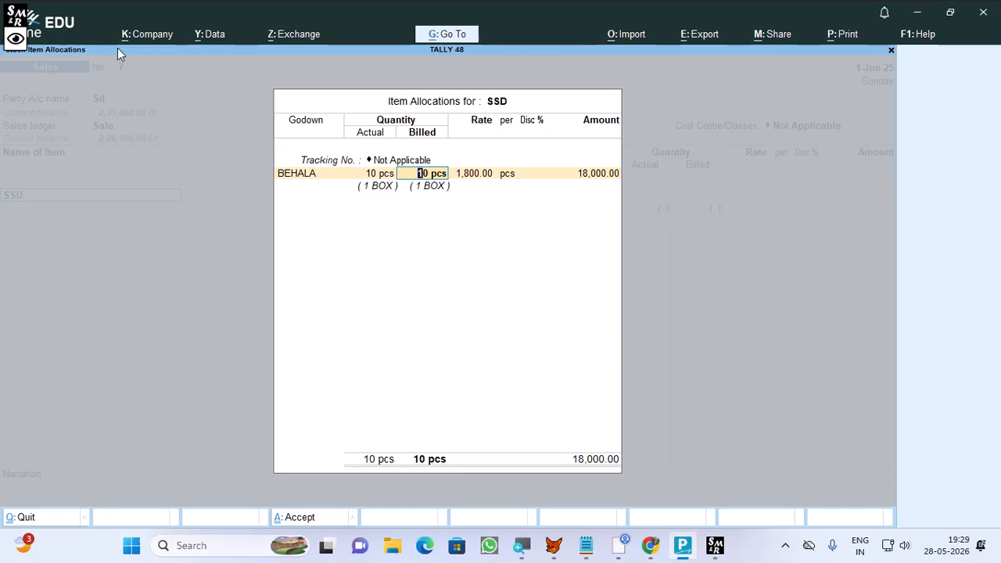
# Accept the billed quantity of 10 pcs at 1,800.00 per pcs for the SSD sales allocation.
pyautogui.press('Return')
pyautogui.press('Return')
pyautogui.press('Return')
pyautogui.press('Return')
pyautogui.press('Return')
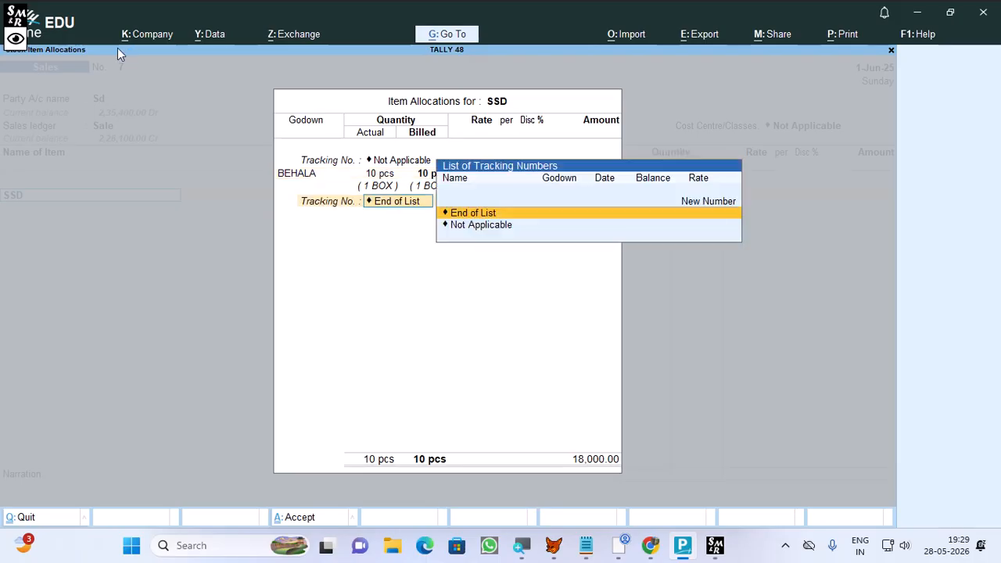
# End the SSD item allocation and close the item list of the sales voucher.
pyautogui.press('Return')
pyautogui.press('Return')
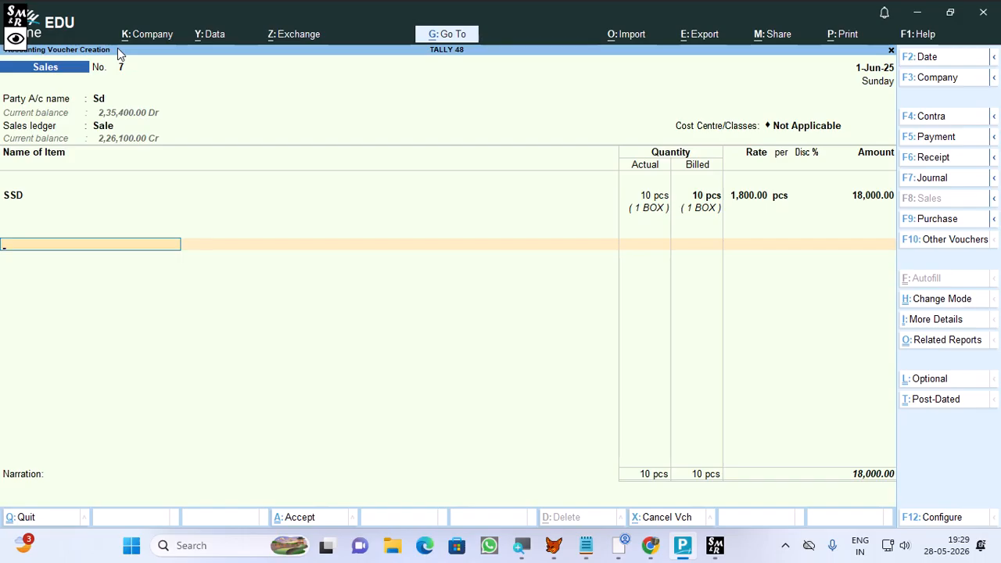
pyautogui.press('Return')
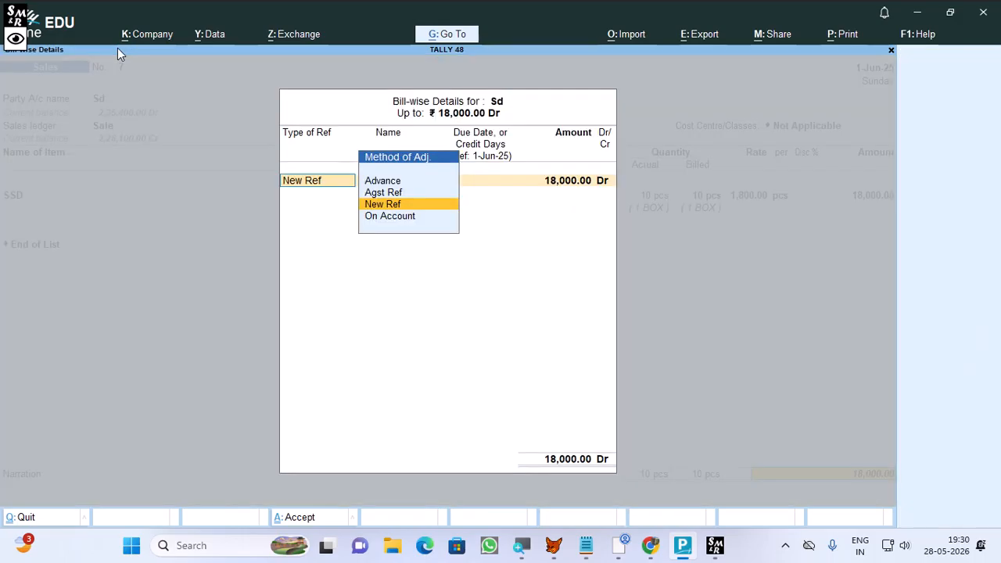
# Allocate the sale's full 18,000.00 Dr as a New Ref bill and save the voucher with a blank narration.
pyautogui.press('Return')
pyautogui.press('Return')
pyautogui.press('Return')
pyautogui.press('Return')
pyautogui.press('Return')
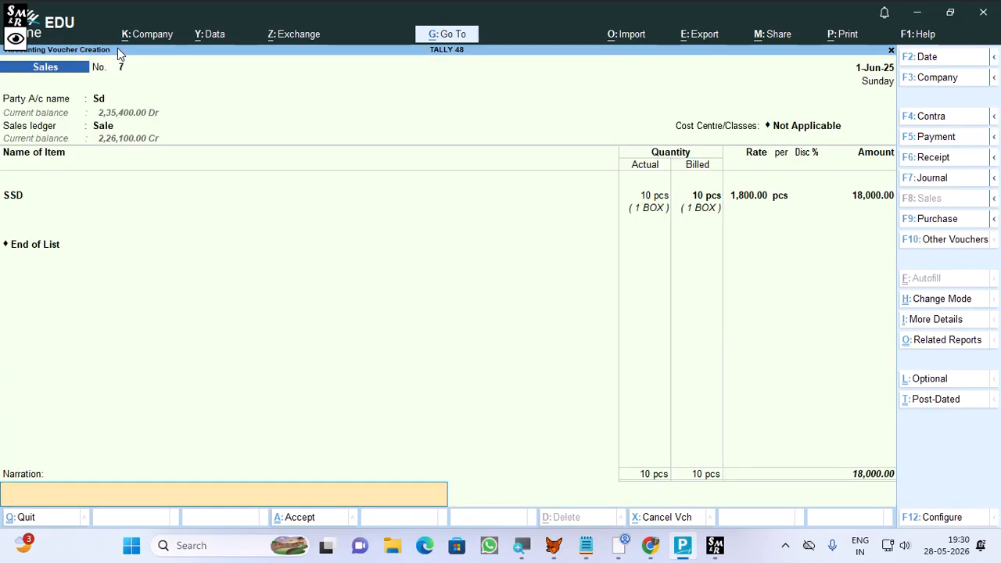
pyautogui.press('Return')
pyautogui.press('Return')
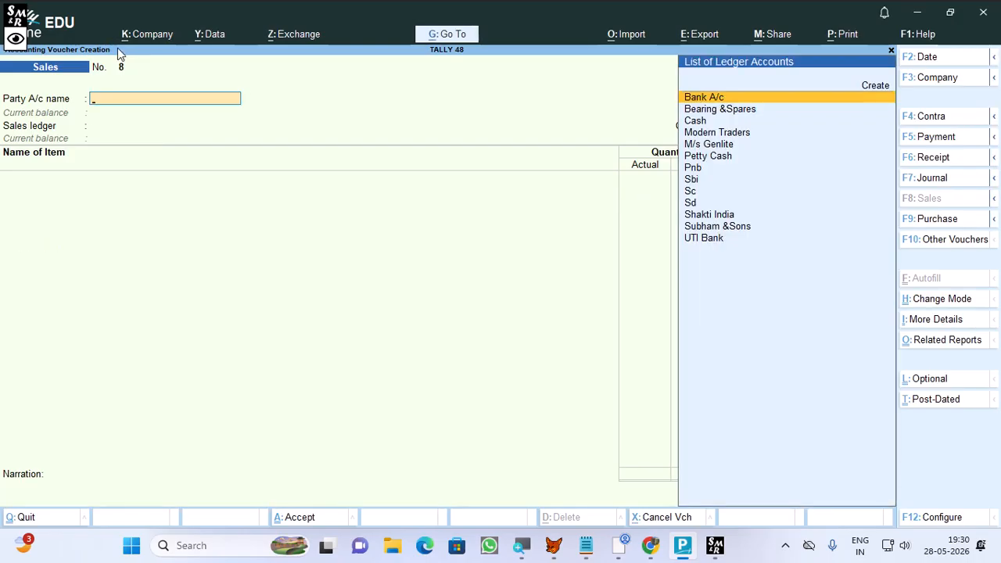
# Reopen sales voucher No. 7 and delete it.
pyautogui.press('pageup')
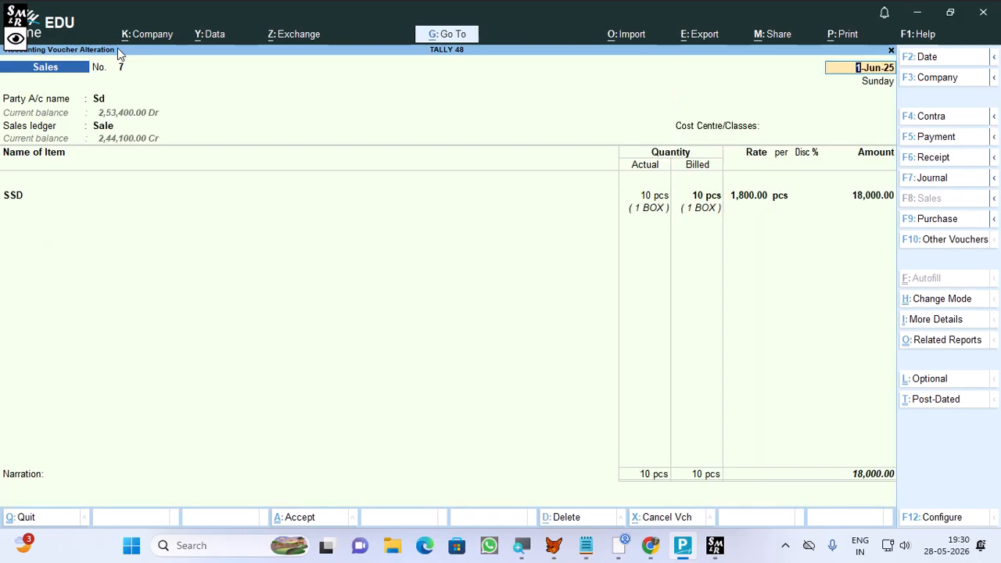
pyautogui.press('ctrl')
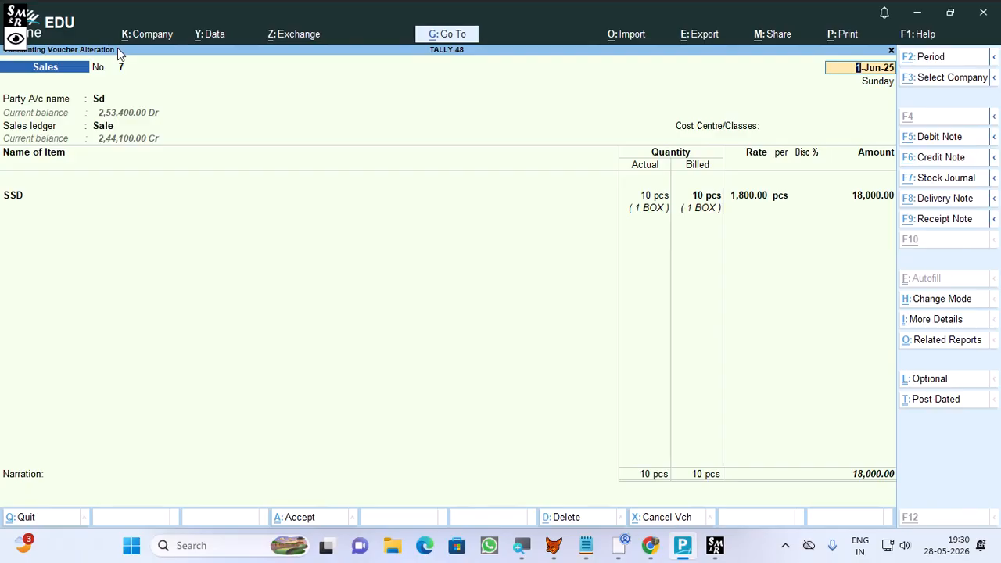
pyautogui.hotkey('alt', 'd')
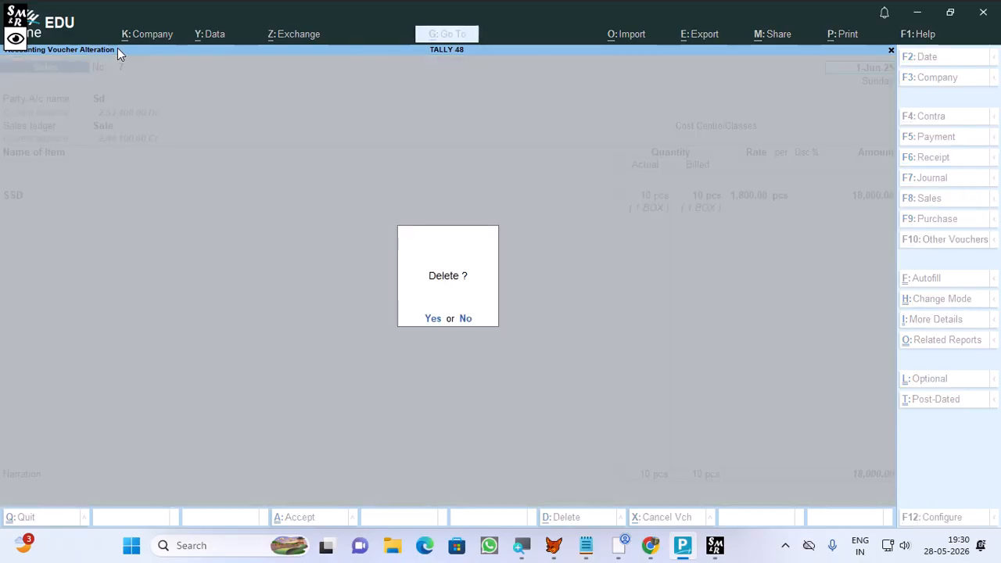
pyautogui.press('y')
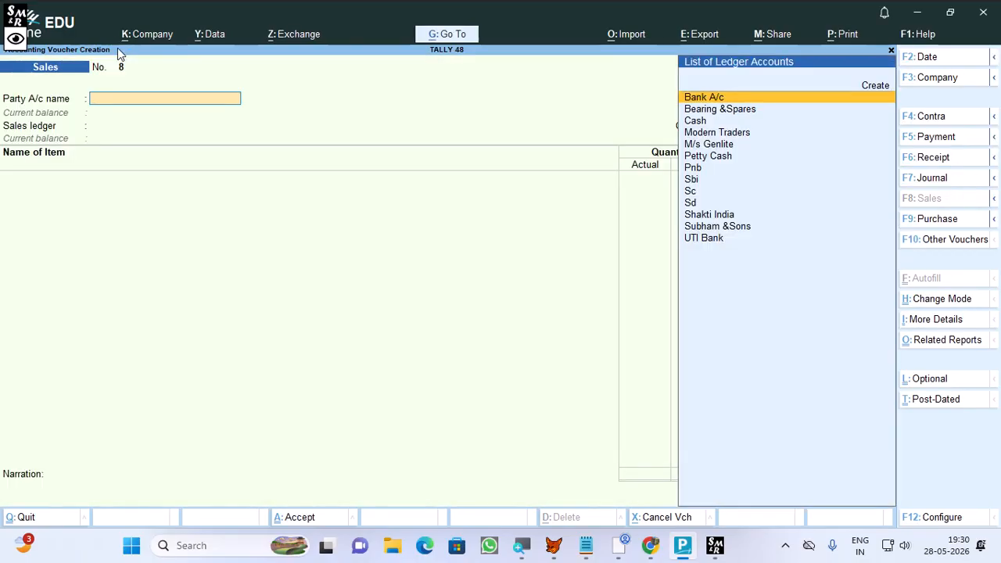
# Delete the 1-Jun-25 purchase voucher for 50 pcs of SSD and return to the Gateway of Tally.
pyautogui.press('pageup')
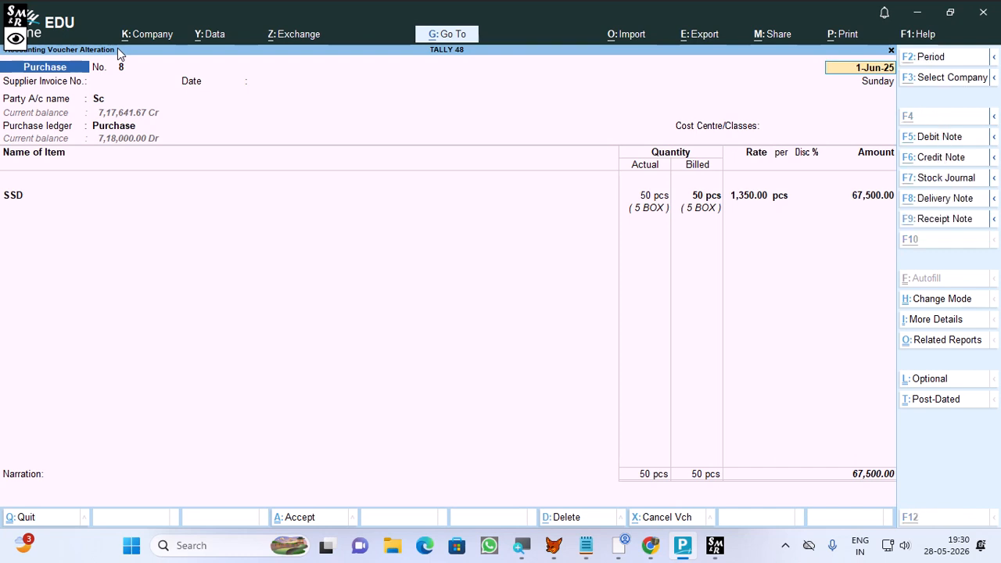
pyautogui.hotkey('alt', 'd')
pyautogui.press('y')
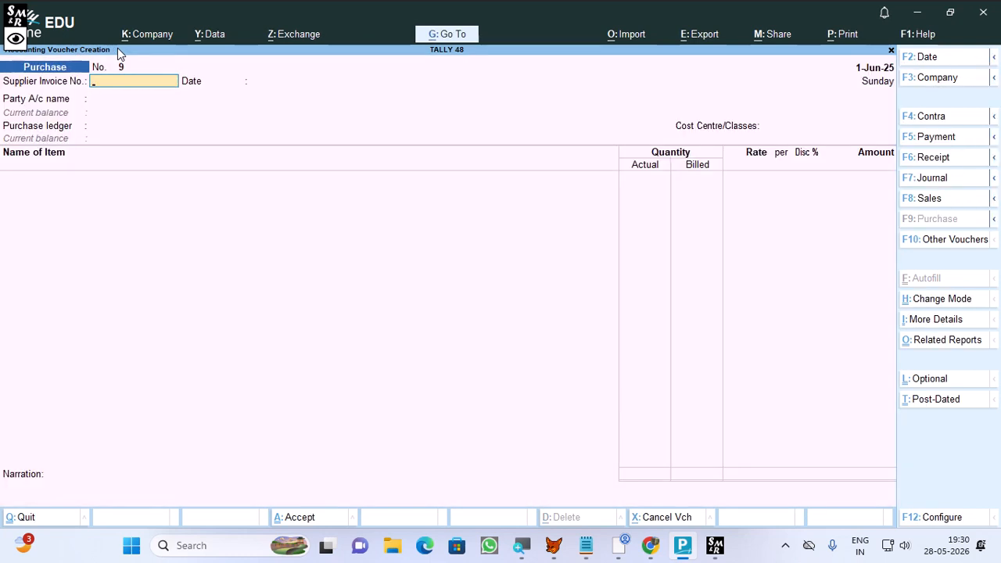
pyautogui.write('Y')
pyautogui.press('Escape')
pyautogui.press('y')
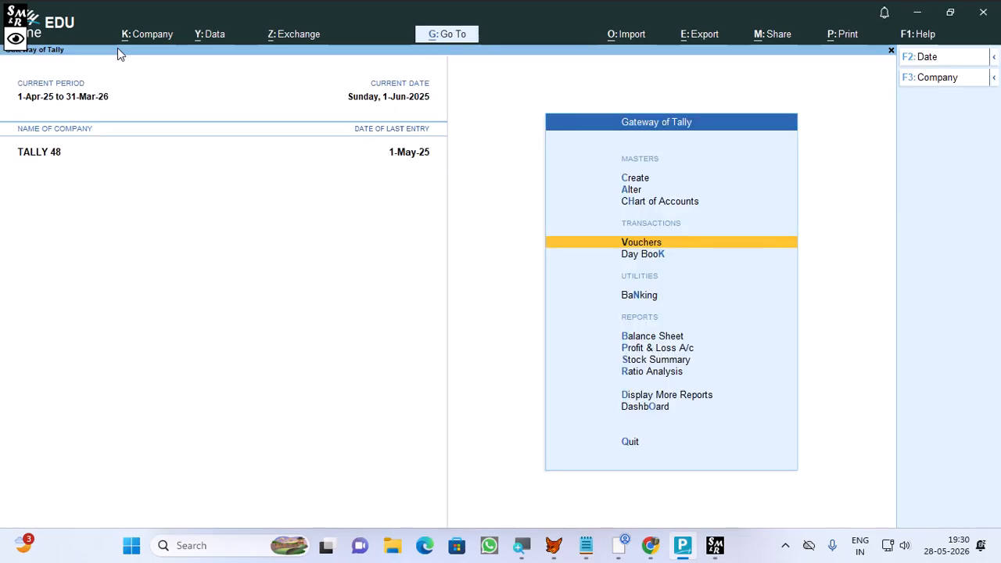
# Reopen voucher entry and set the purchase voucher date to 1-May-25.
pyautogui.press('Return')
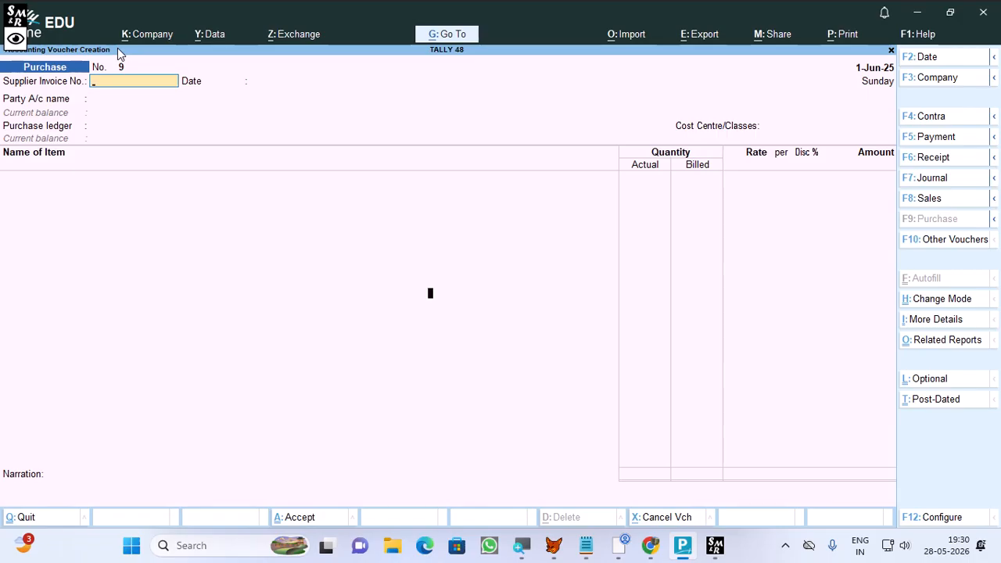
pyautogui.press('F2')
pyautogui.write('1-5')
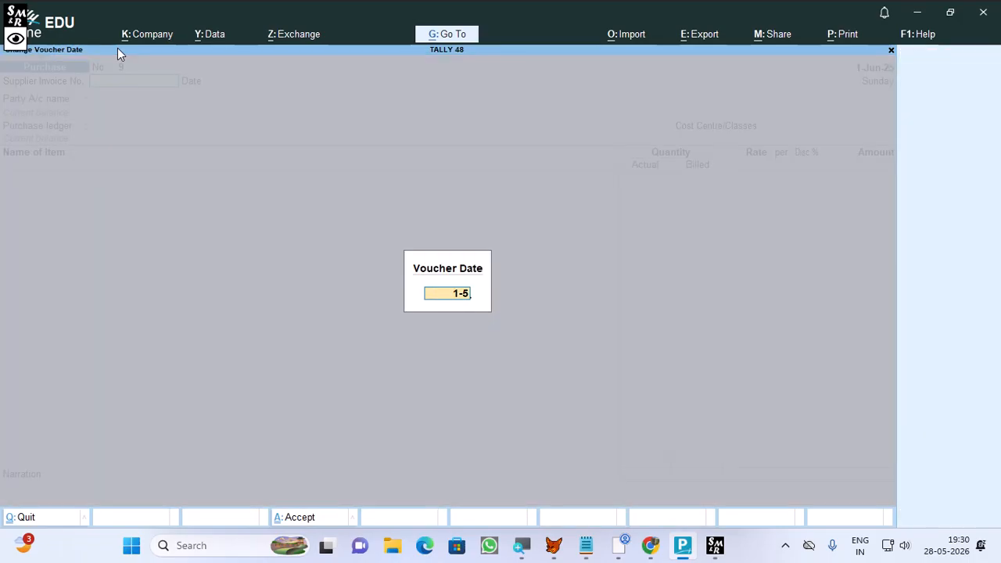
pyautogui.press('Return')
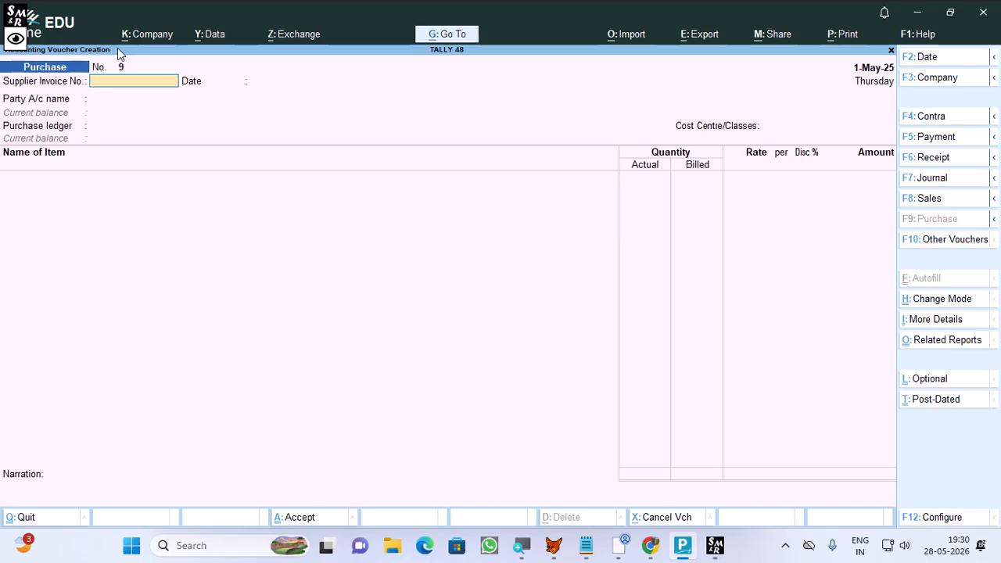
# Delete the 1-May-25 purchase voucher No. 7 for 50 pcs of SSD.
pyautogui.press('Escape')
pyautogui.press('y')
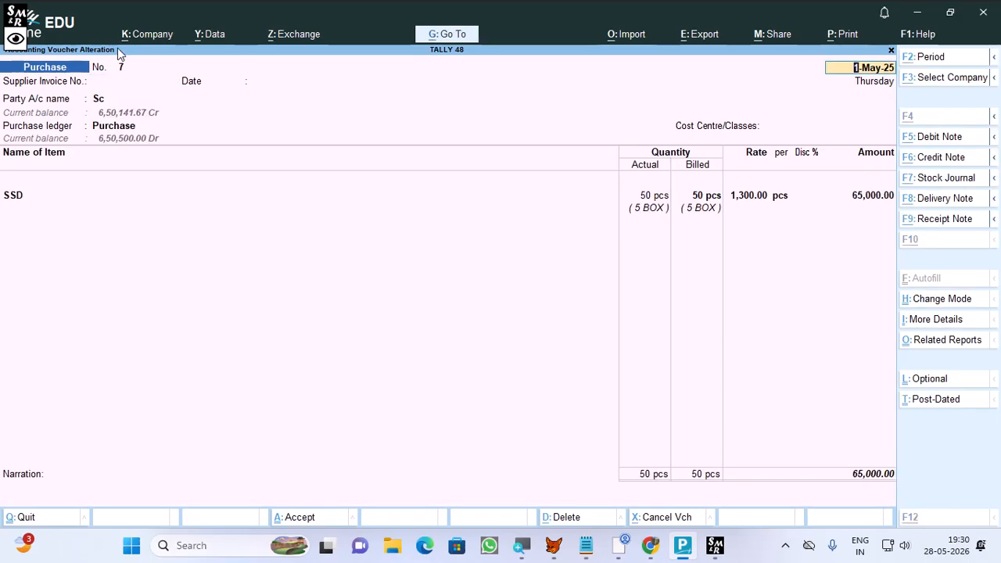
pyautogui.hotkey('alt', 'd')
pyautogui.press('y')
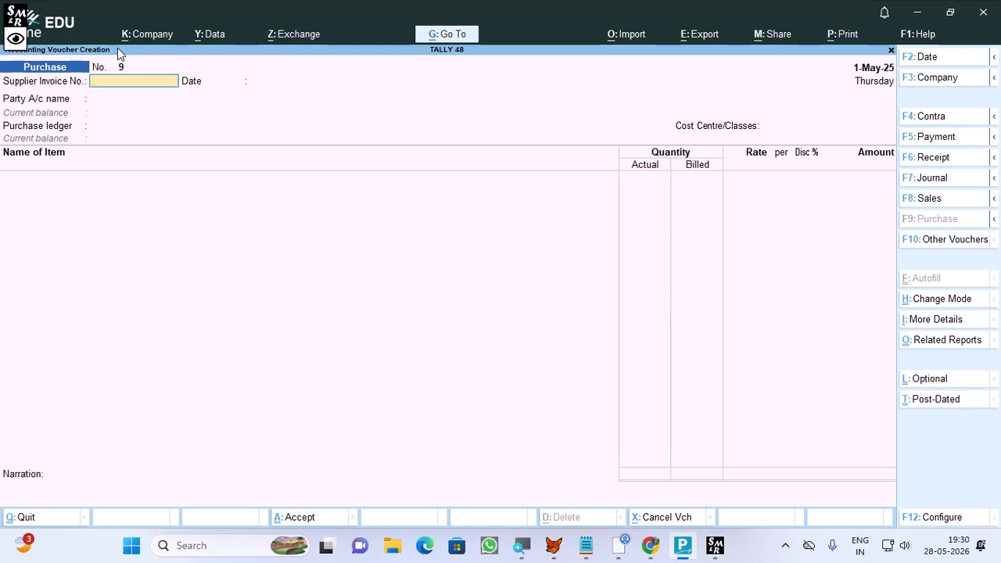
# Leave the supplier invoice details of the new purchase blank and choose Sc as the party account.
pyautogui.press('Return')
pyautogui.press('Return')
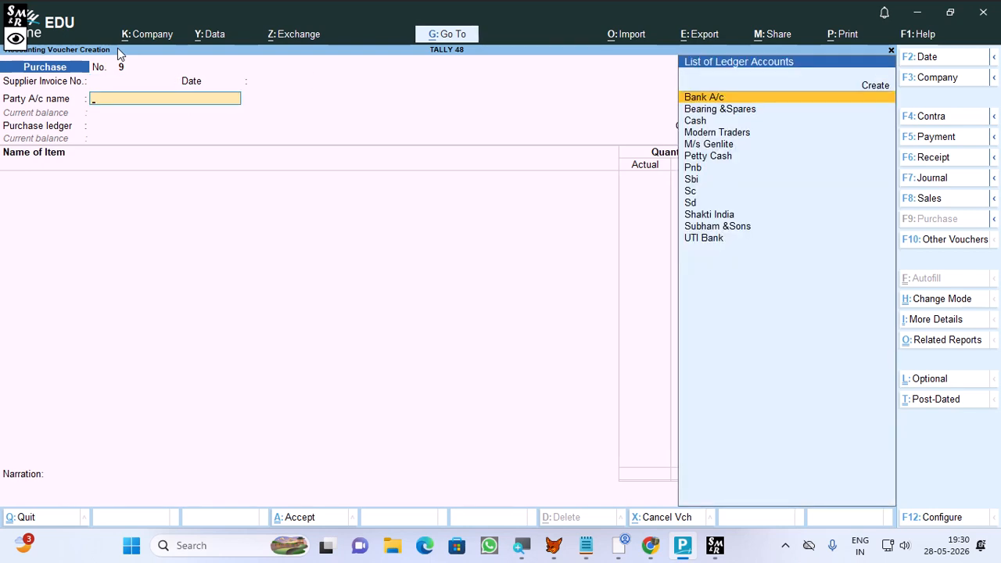
pyautogui.write('sc')
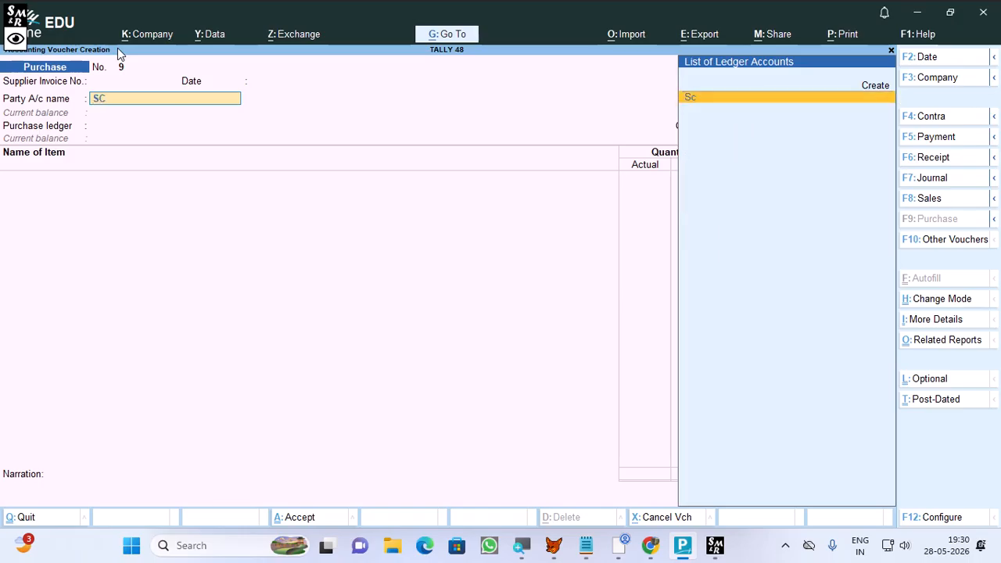
pyautogui.press('Return')
# Mark the receipt note as Not Applicable and leave the remaining receipt details blank.
pyautogui.press('Return')
pyautogui.press('Return')
pyautogui.press('Return')
pyautogui.press('Return')
pyautogui.press('Return')
pyautogui.press('Return')
pyautogui.press('Return')
pyautogui.press('Return')
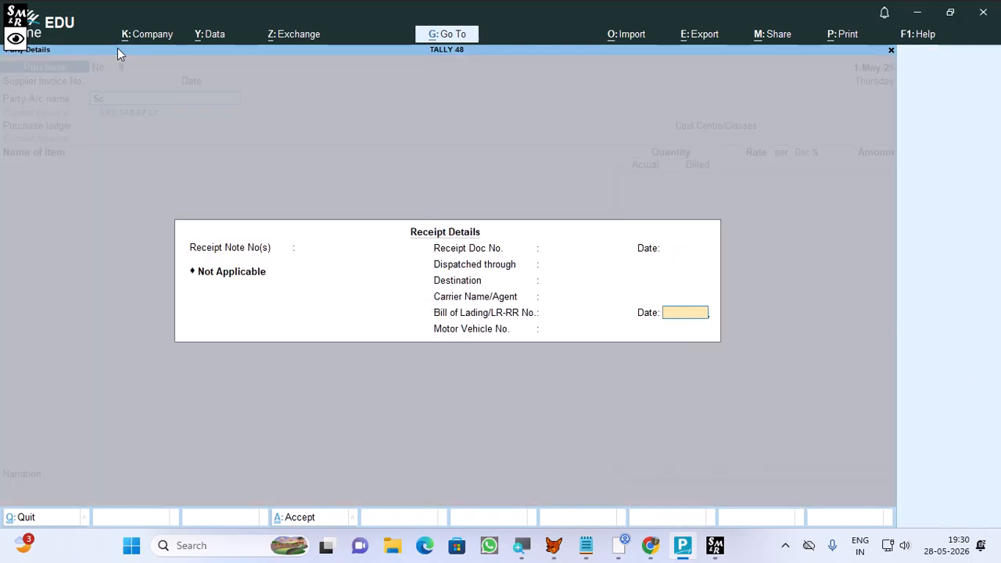
pyautogui.press('Return')
pyautogui.press('Return')
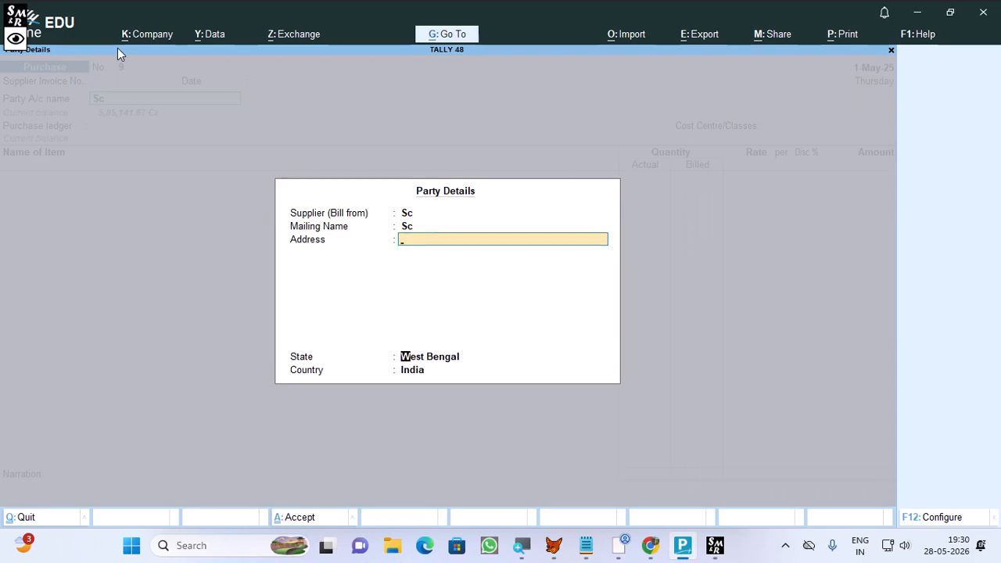
# Accept the supplier details for Sc with a blank address and select the Purchase ledger.
pyautogui.press('Return')
pyautogui.press('Return')
pyautogui.press('Return')
pyautogui.press('Return')
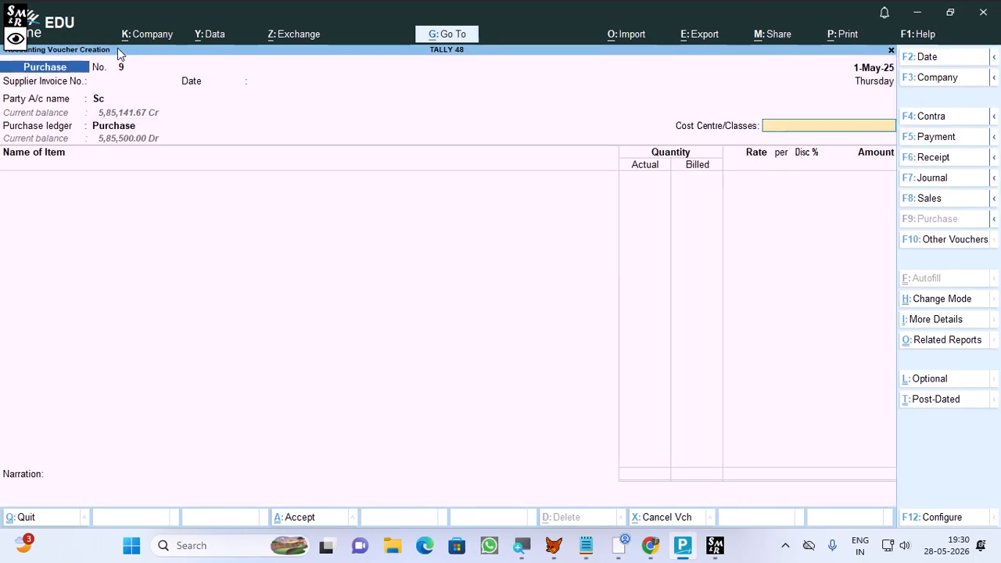
# Add the SSD item with tracking and order numbers Not Applicable, godown BEHALA and an actual quantity of 50 pcs.
pyautogui.write('ssd')
pyautogui.press('Return')
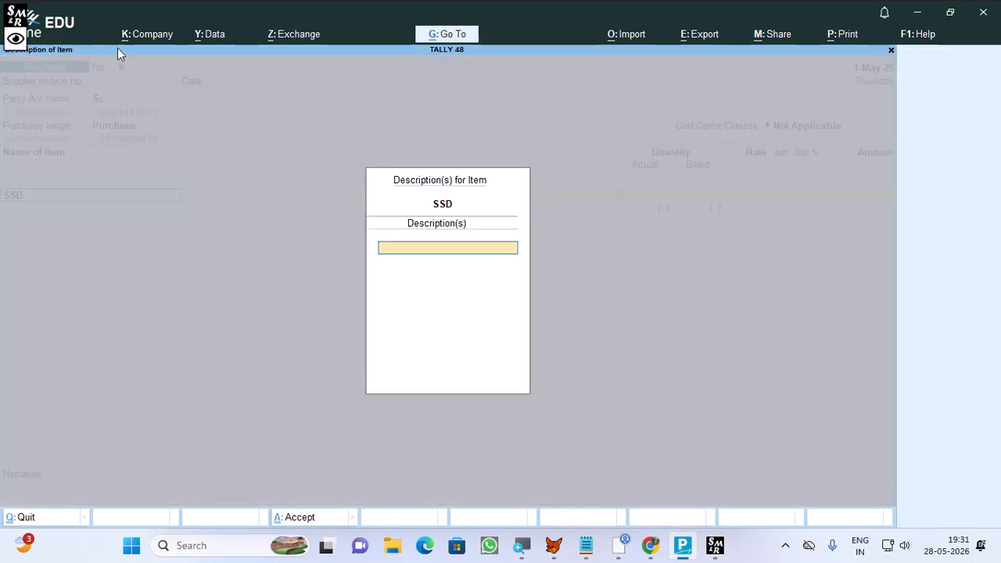
pyautogui.press('Return')
pyautogui.press('Return')
pyautogui.press('Return')
pyautogui.press('Return')
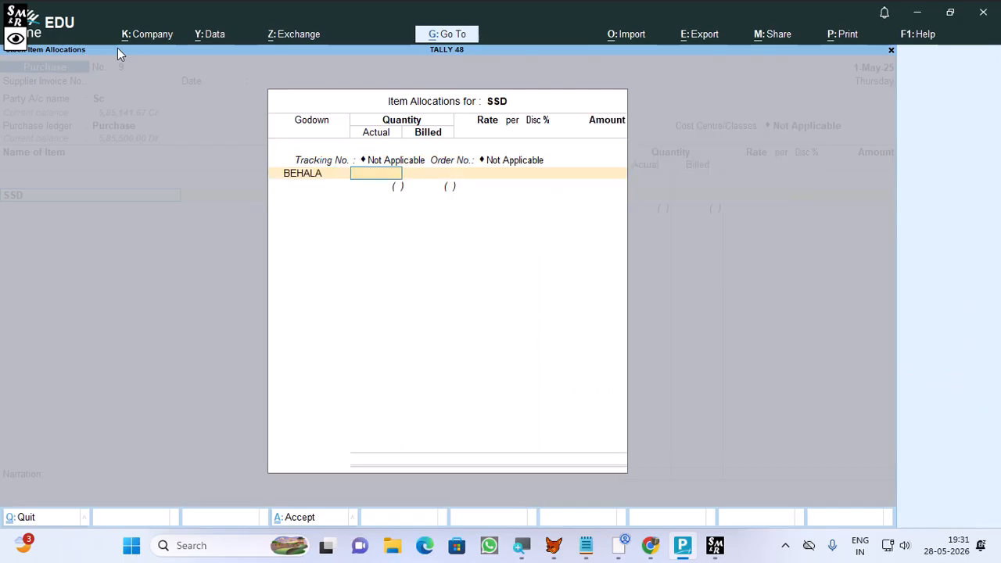
pyautogui.write('50')
pyautogui.press('Return')
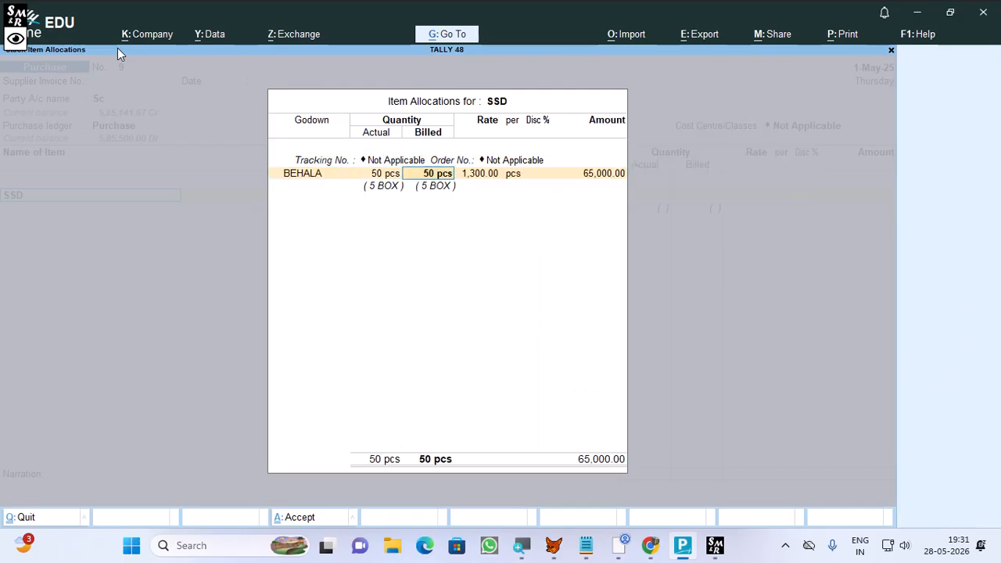
# Accept the billed quantity of 50 pcs at 1,300.00 per pcs and end the SSD purchase allocation.
pyautogui.press('Return')
pyautogui.press('Return')
pyautogui.press('Return')
pyautogui.press('Return')
pyautogui.press('Return')
pyautogui.press('Return')
pyautogui.press('Return')
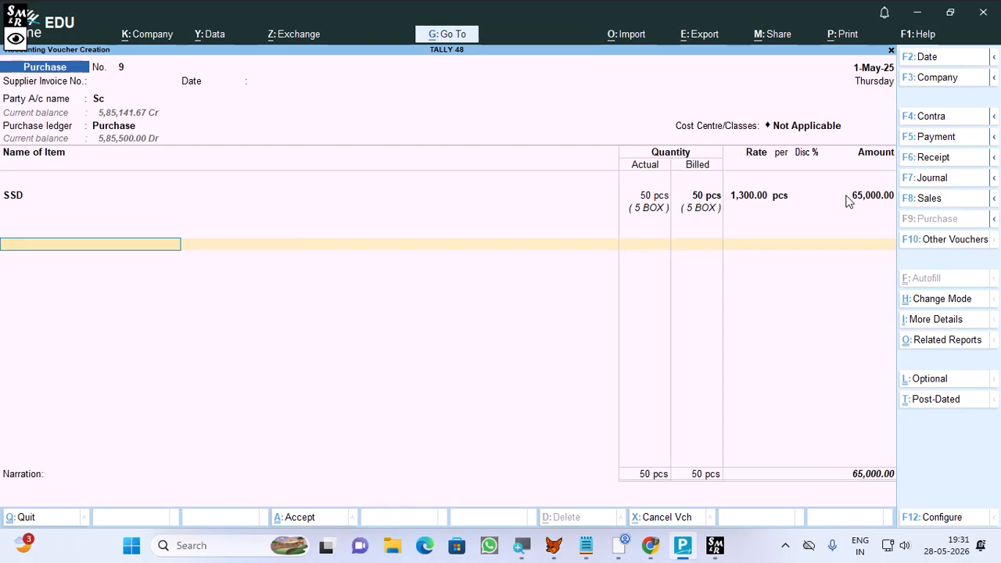
# Start a new ledger named TRANSPORT from within the purchase voucher and place it under Indirect Expenses.
pyautogui.hotkey('alt', 'c')
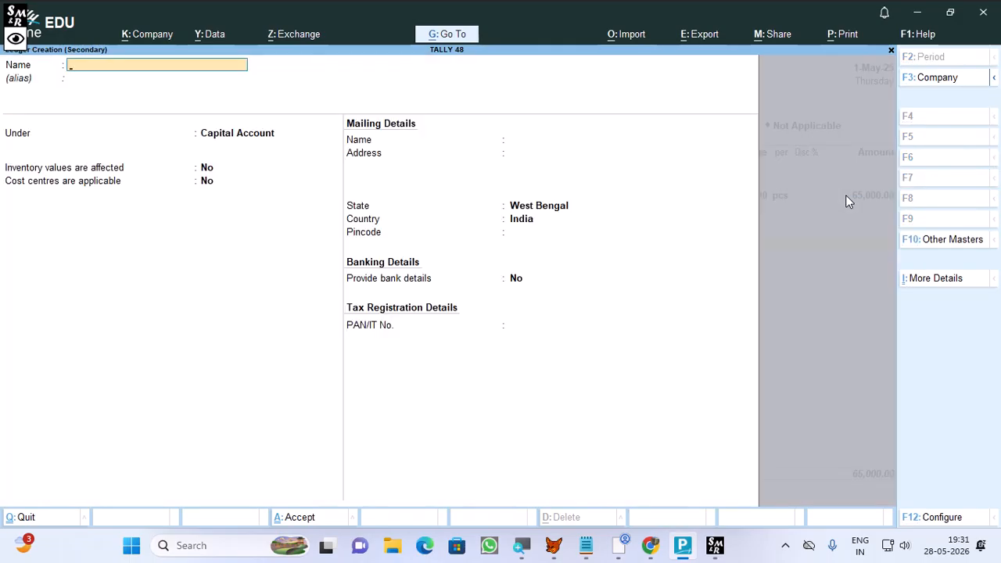
pyautogui.write('TRANSPORT')
pyautogui.press('Return')
pyautogui.press('Return')
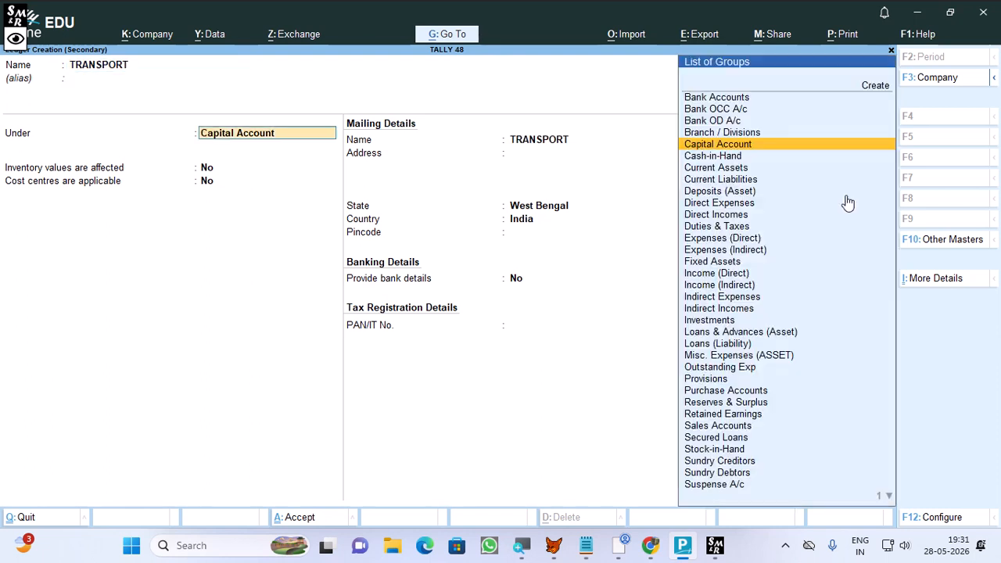
pyautogui.press('BackSpace')
pyautogui.write('IND')
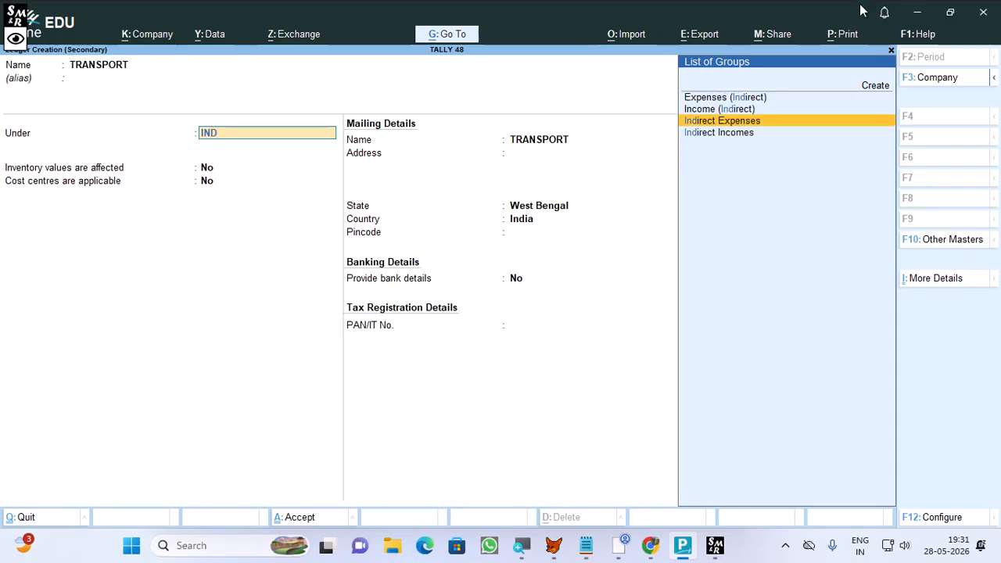
pyautogui.press('Return')
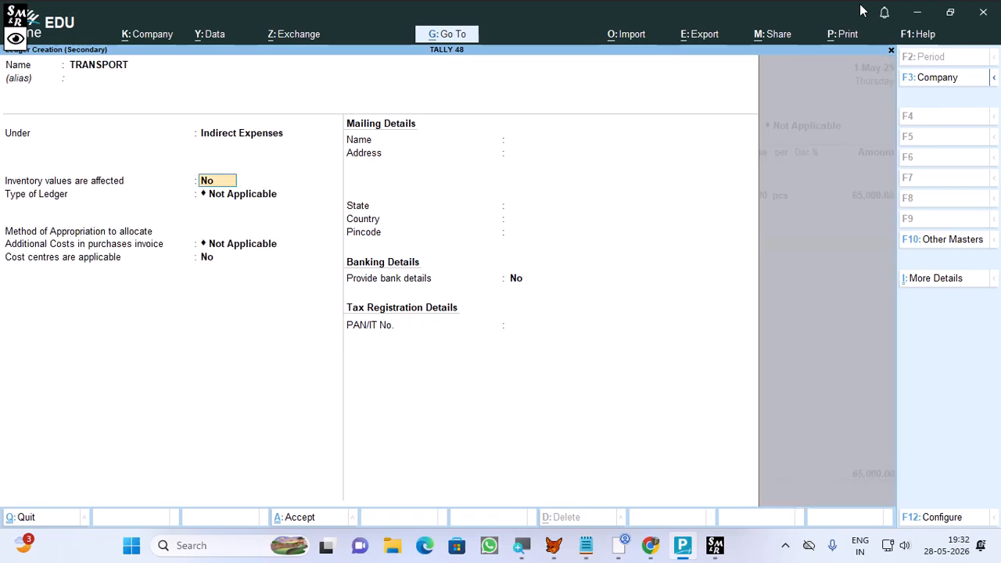
# Keep the remaining TRANSPORT settings at No or Not Applicable, leave its mailing details blank and save the ledger.
pyautogui.press('Return')
pyautogui.press('Return')
pyautogui.press('Return')
pyautogui.press('Return')
pyautogui.press('Return')
pyautogui.press('Return')
pyautogui.press('Return')
pyautogui.press('Return')
pyautogui.press('Return')
pyautogui.press('Return')
pyautogui.press('Return')
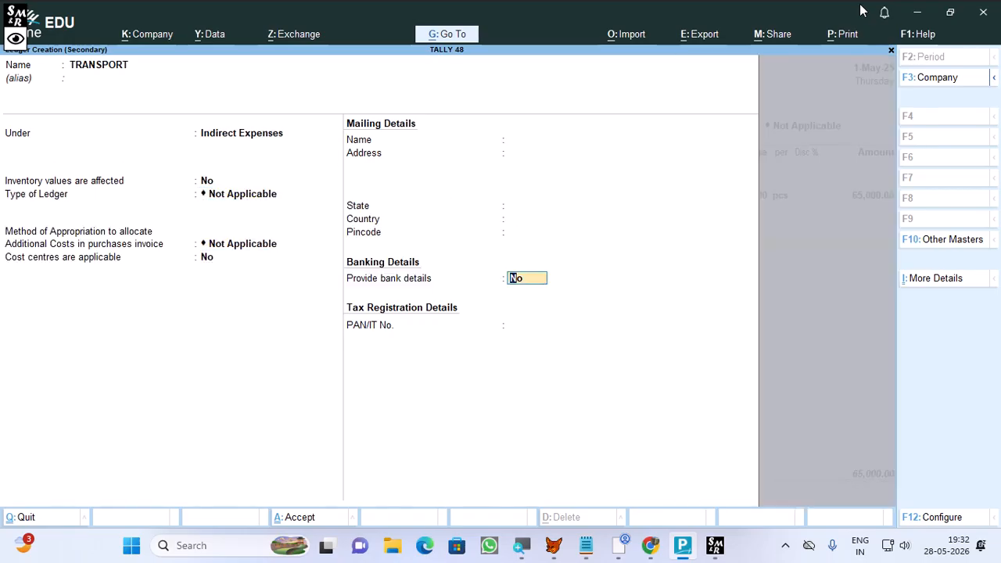
pyautogui.press('Return')
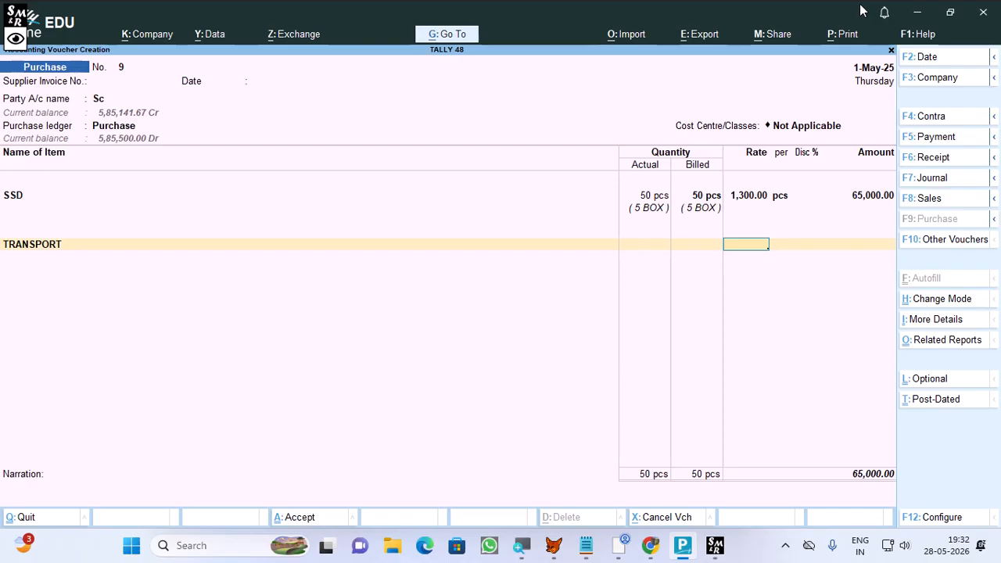
# Charge TRANSPORT on the purchase at a rate of 10% and accept the calculated amount.
pyautogui.write('10%')
pyautogui.press('Return')
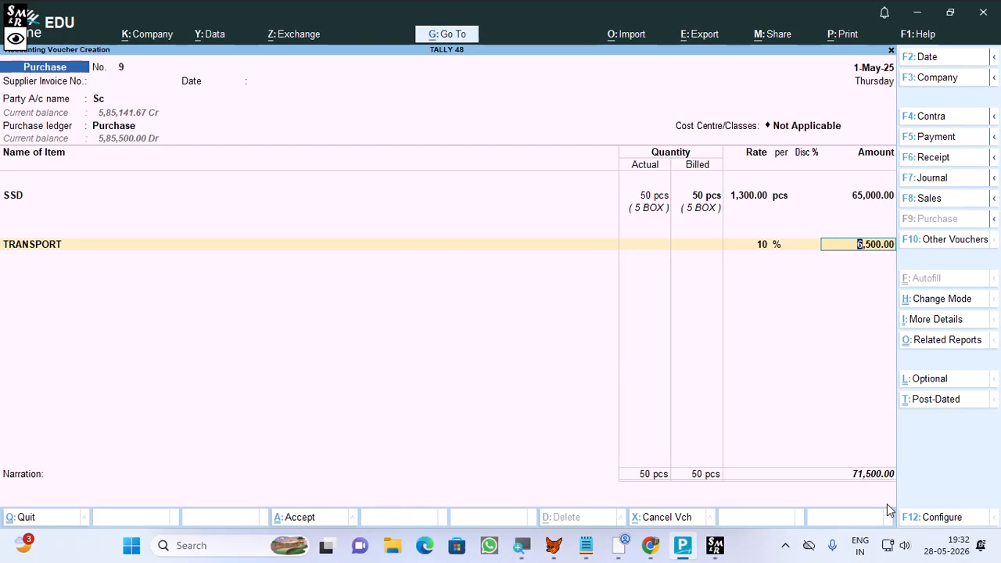
pyautogui.press('Return')
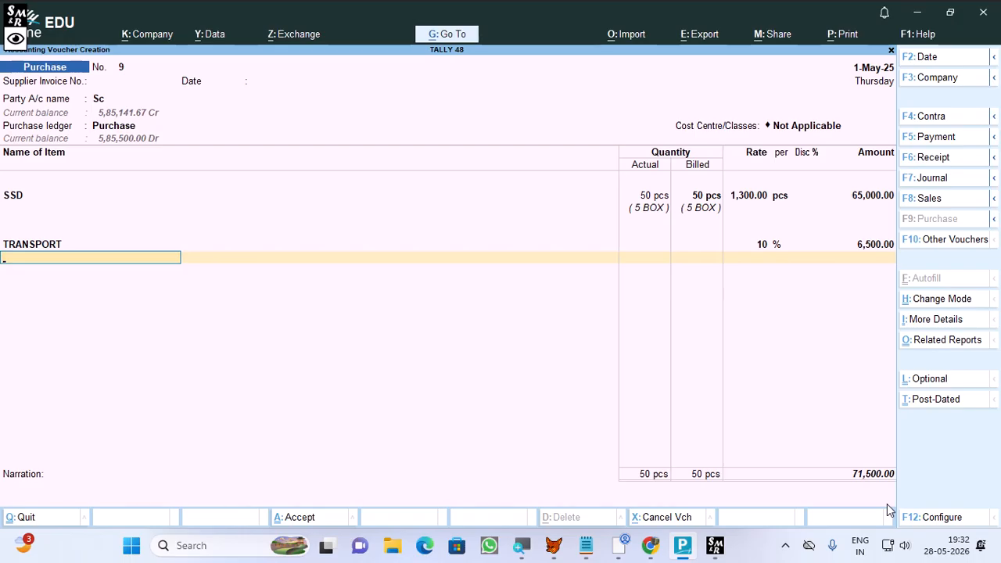
# Accept the purchase's bill-wise details as New Ref 9, leave the narration blank, save the voucher and exit voucher entry.
pyautogui.press('Return')
pyautogui.press('Return')
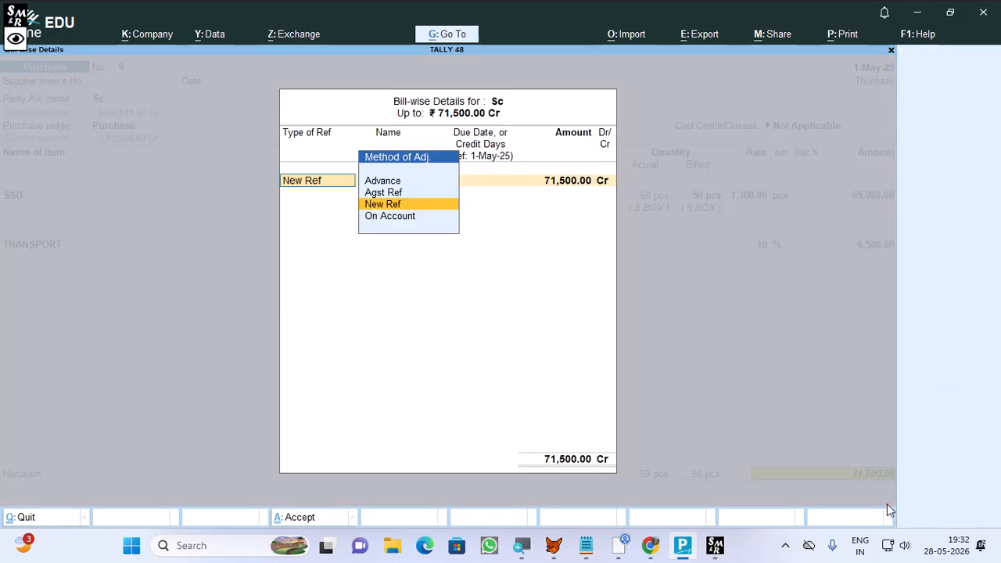
pyautogui.press('Return')
pyautogui.press('Return')
pyautogui.press('Return')
pyautogui.press('Return')
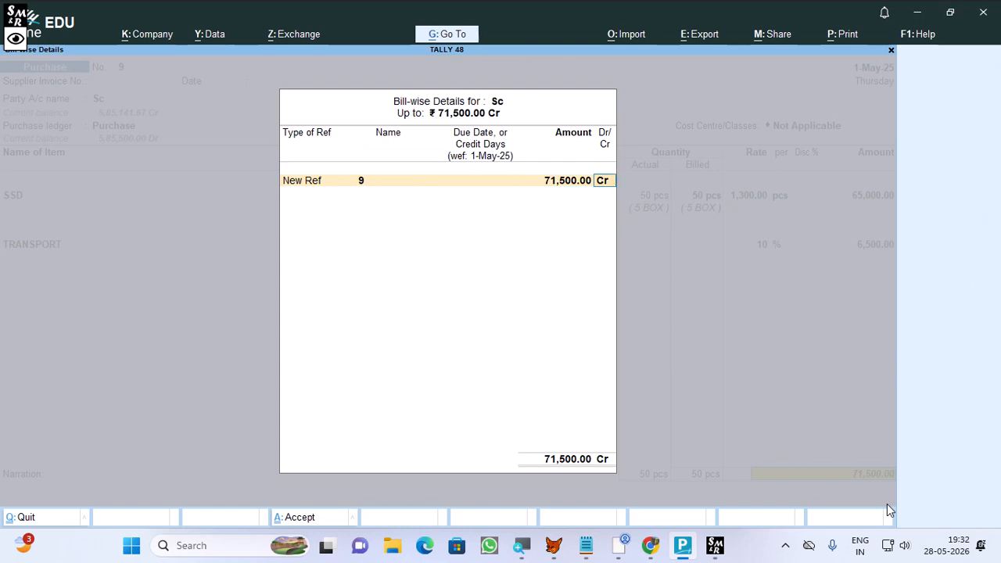
pyautogui.press('Return')
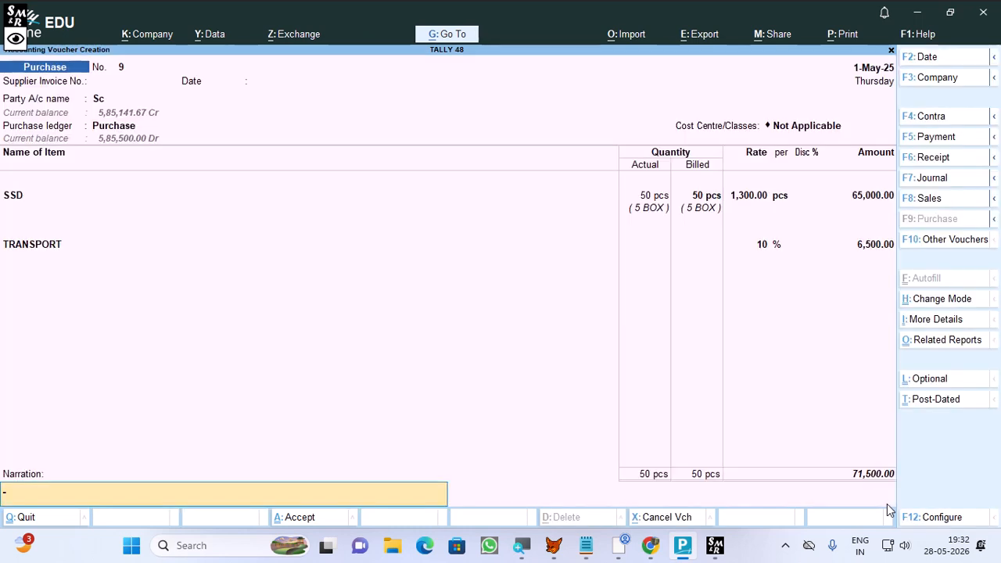
pyautogui.press('Return')
pyautogui.press('Return')
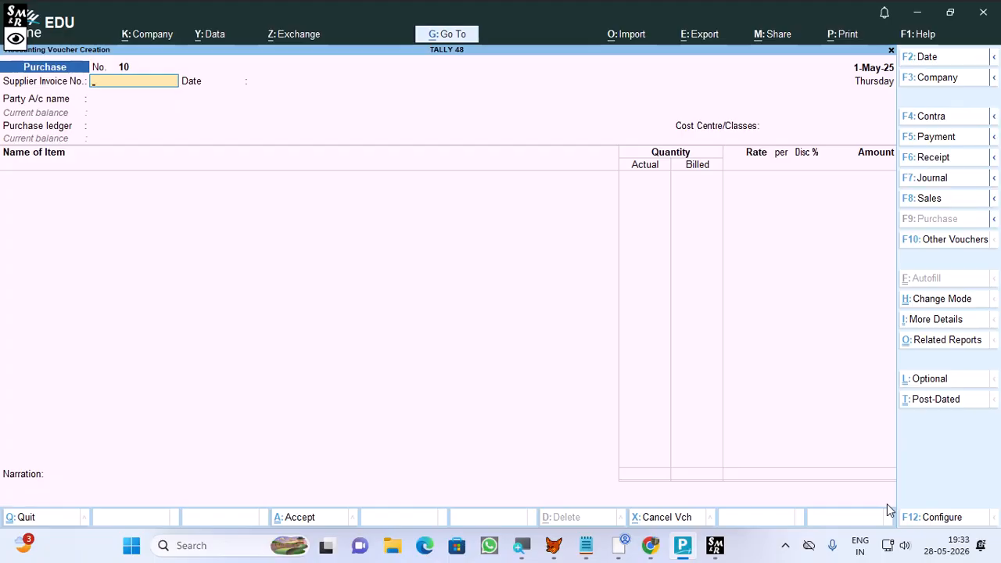
pyautogui.press('Escape')
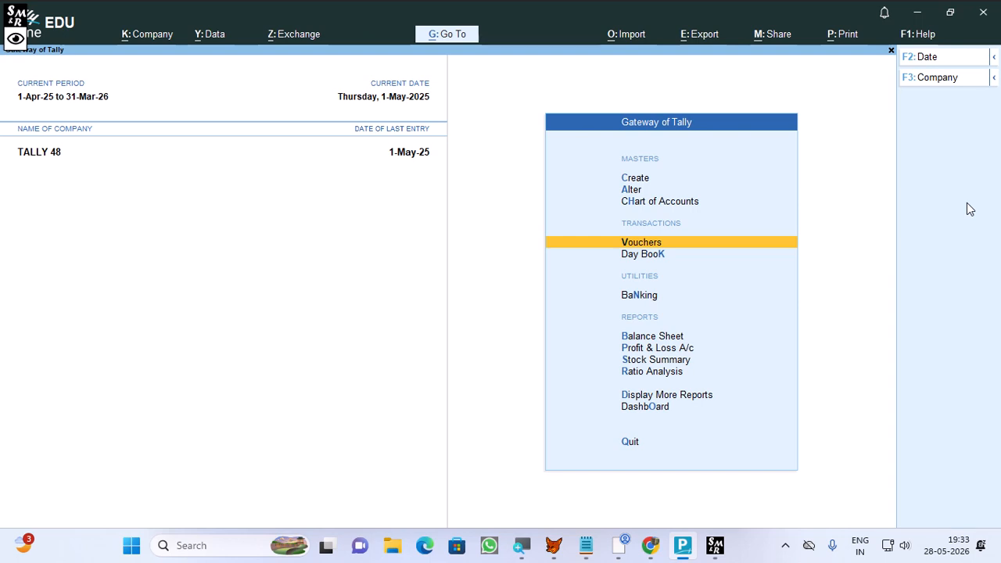
# Check the SSD entry's quantity, rate and value in the detailed Stock Summary, and close the report.
pyautogui.press('s')
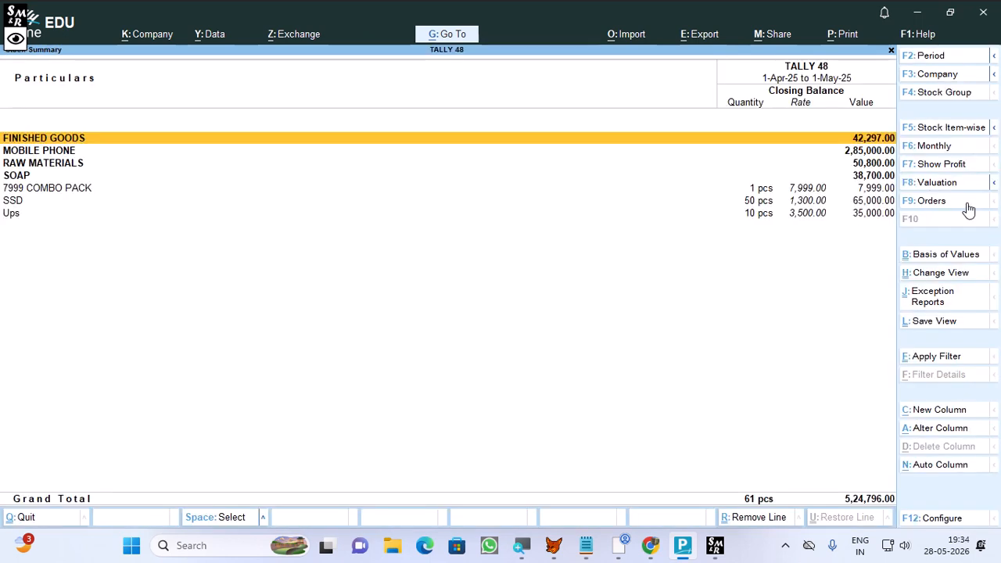
pyautogui.press('alt')
pyautogui.hotkey('alt', 'F5')
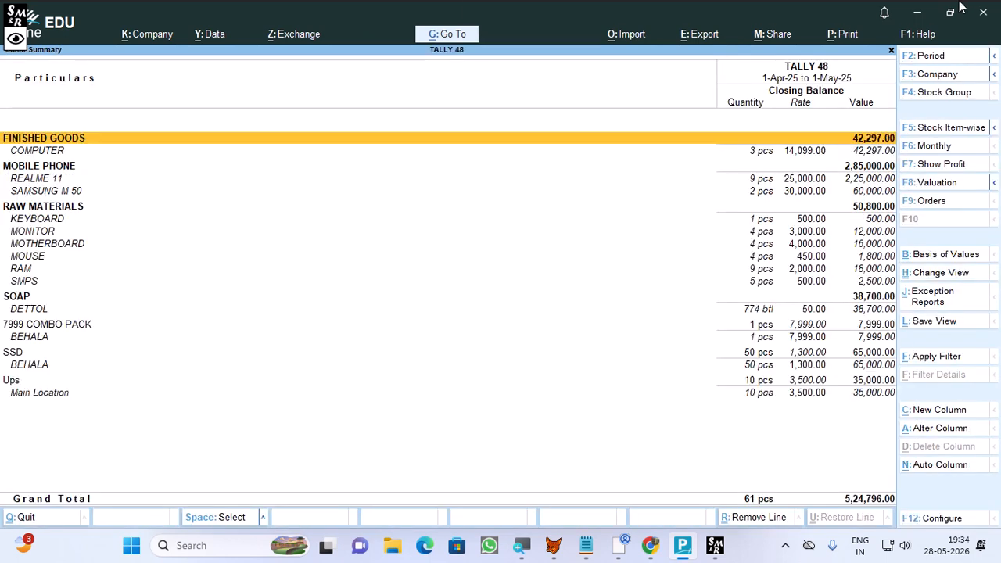
pyautogui.click(11, 353)
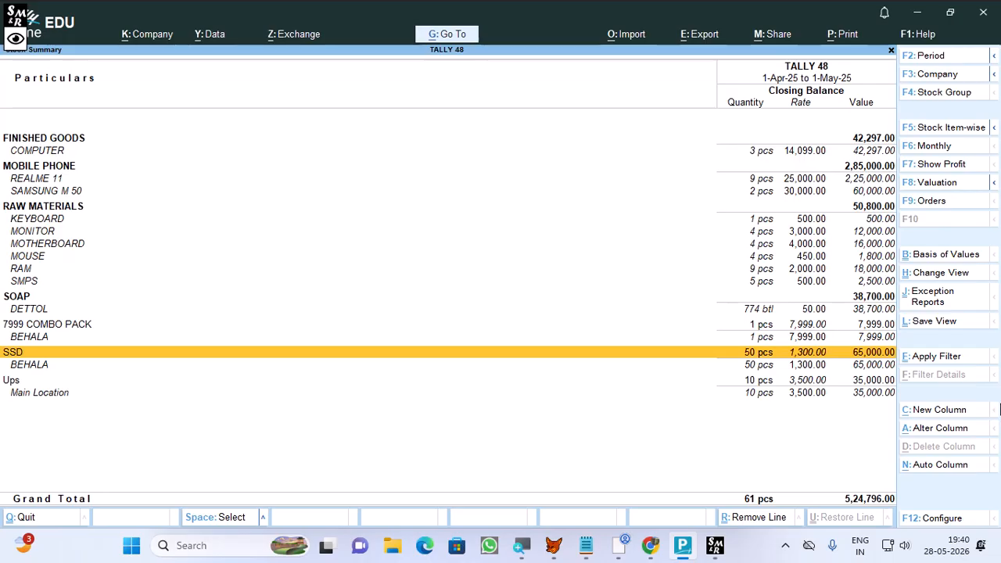
pyautogui.press('Escape')
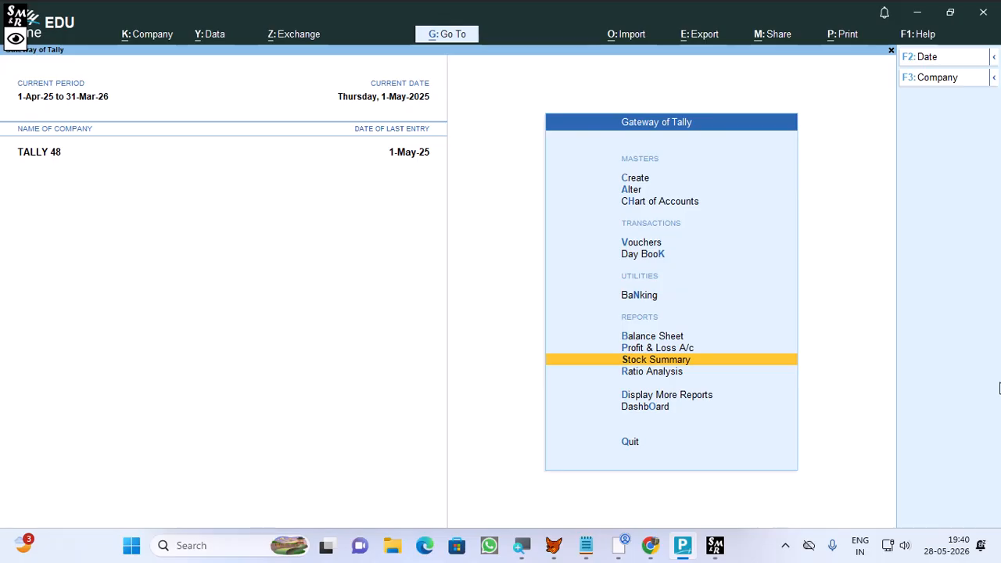
# Delete purchase voucher 9, containing the SSD and TRANSPORT lines, and return to the Gateway of Tally.
pyautogui.press('v')
pyautogui.press('pageup')
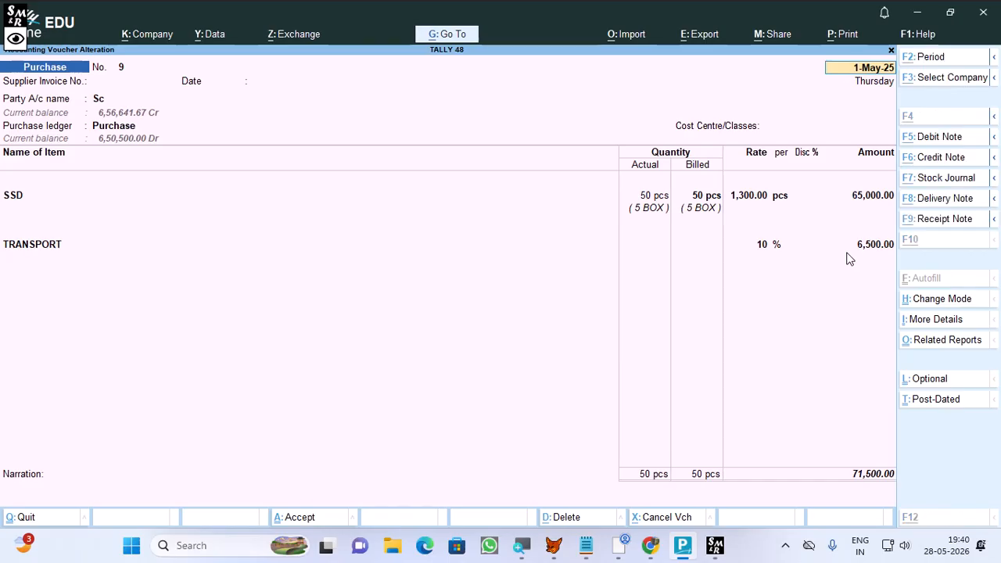
pyautogui.hotkey('alt', 'd')
pyautogui.press('y')
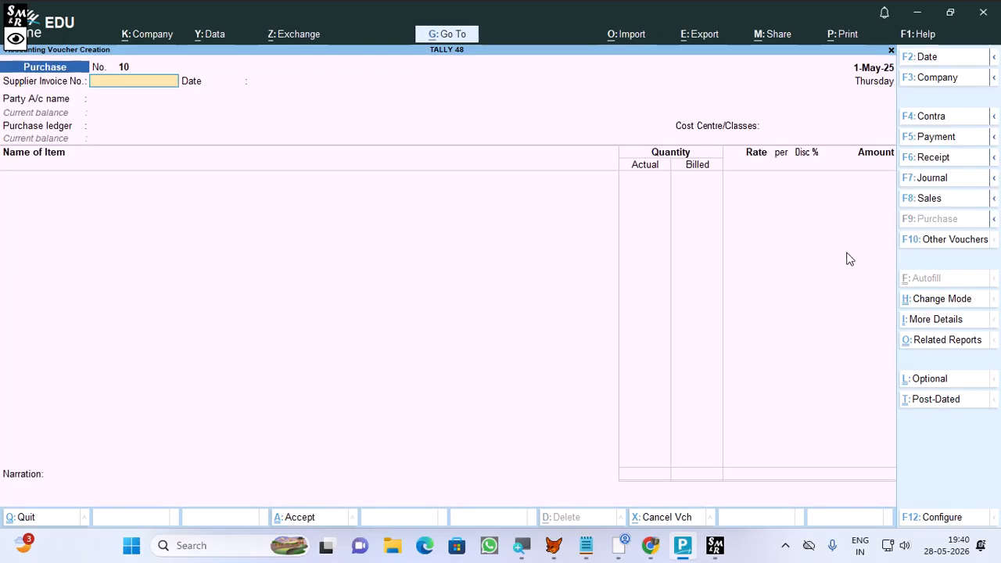
pyautogui.press('Escape')
pyautogui.press('y')
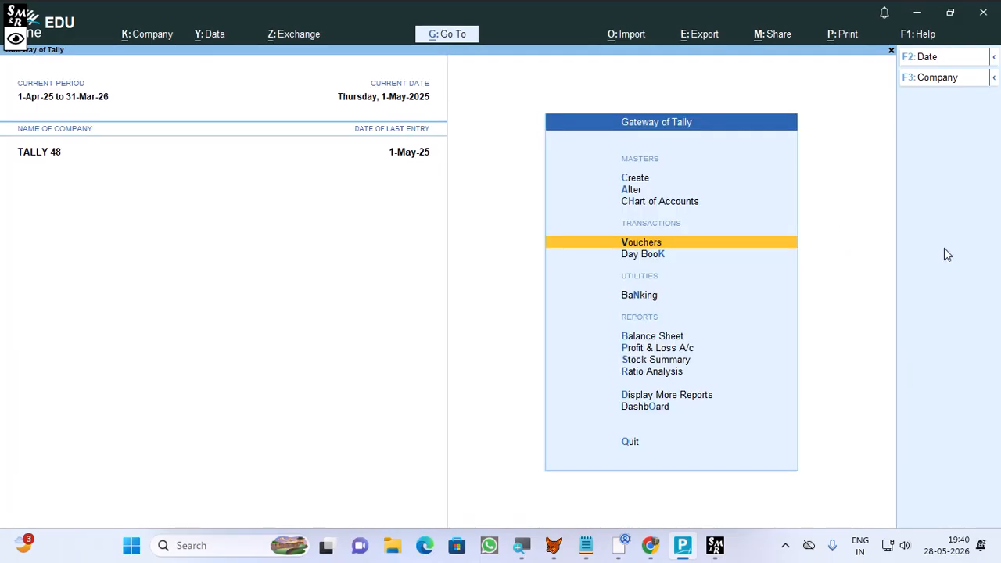
# Alter the Indirect Expenses group so its purchase-invoice allocation method is Appropriate by Value, and save it.
pyautogui.press('Up')
pyautogui.press('Up')
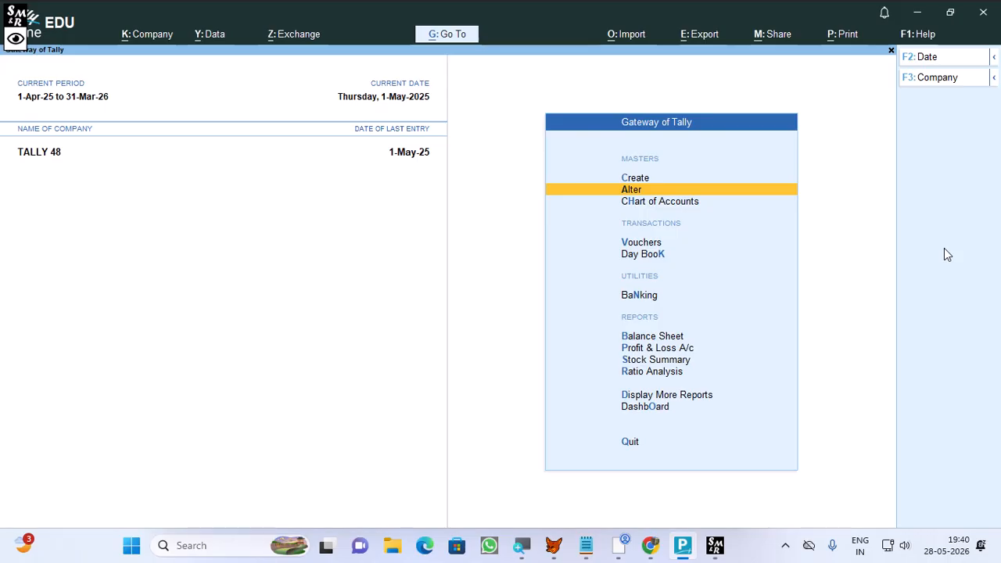
pyautogui.press('Return')
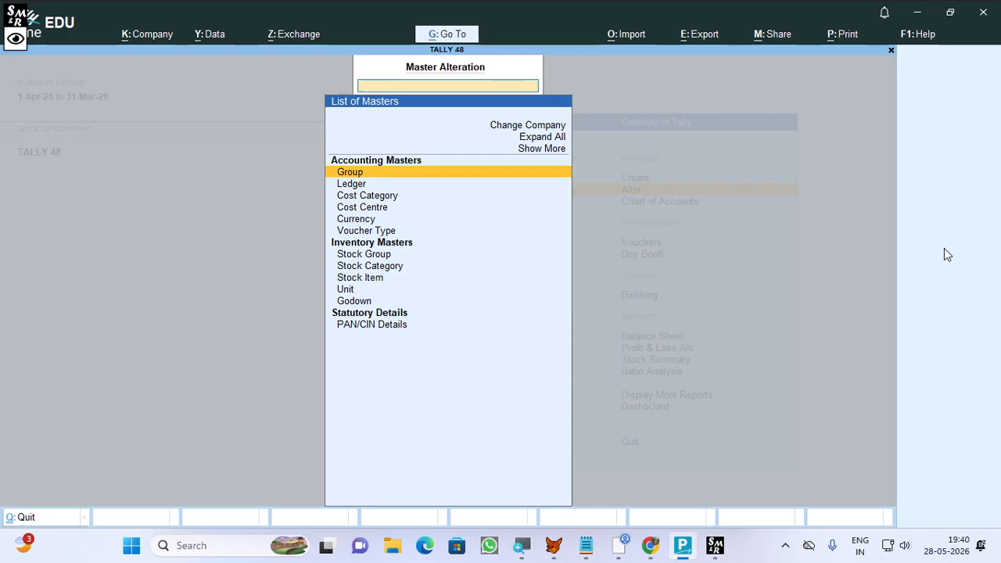
pyautogui.press('Return')
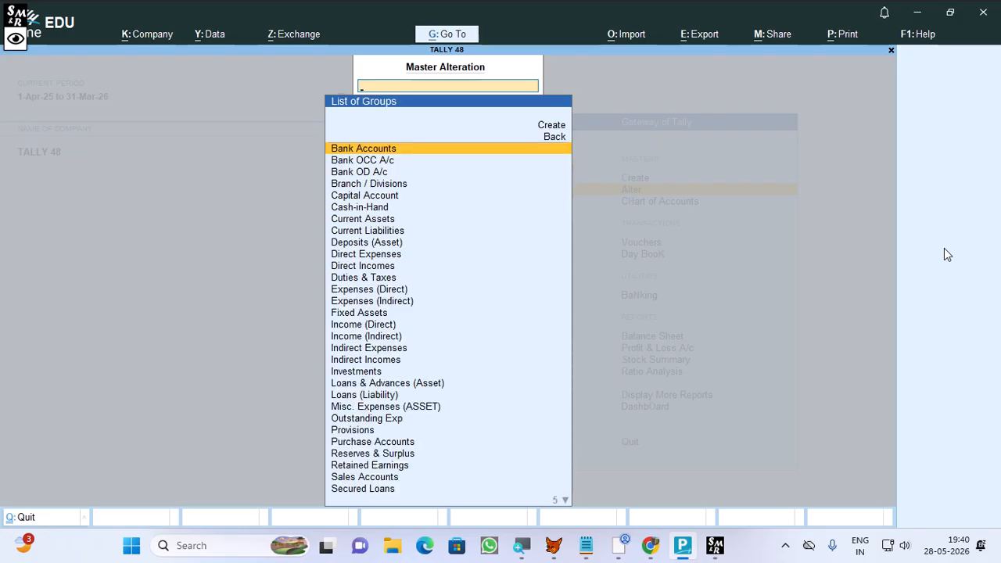
pyautogui.write('IND')
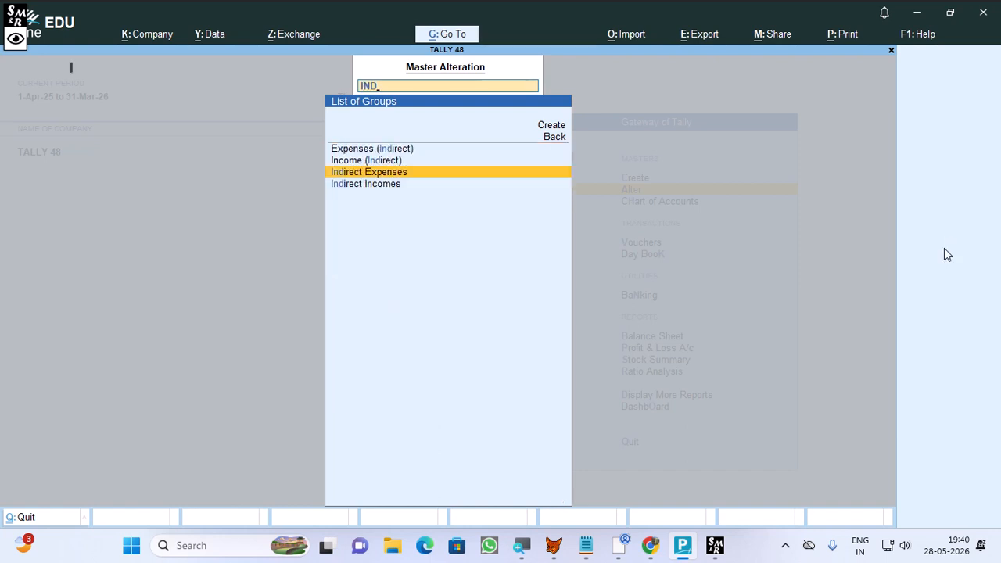
pyautogui.press('Return')
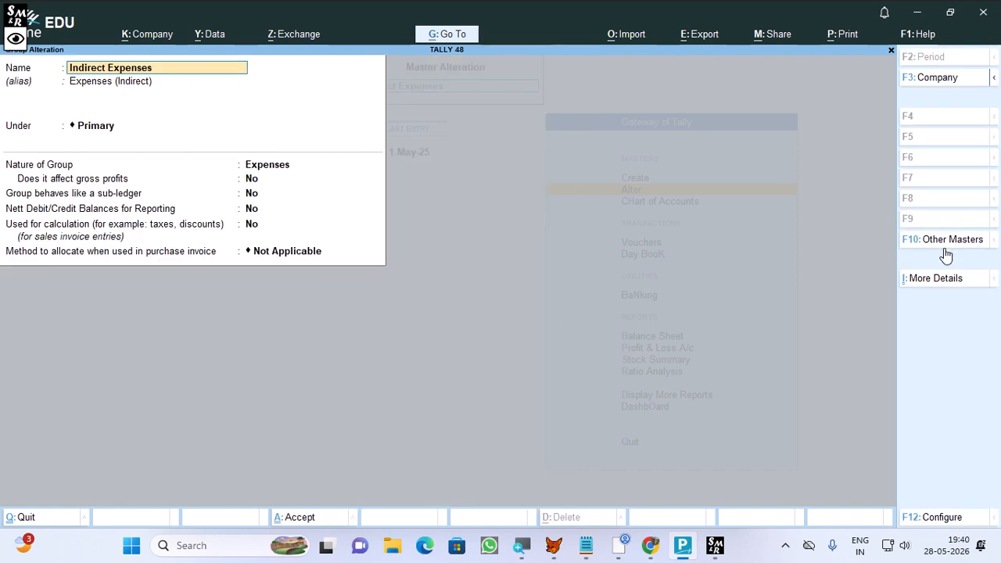
pyautogui.click(50, 254)
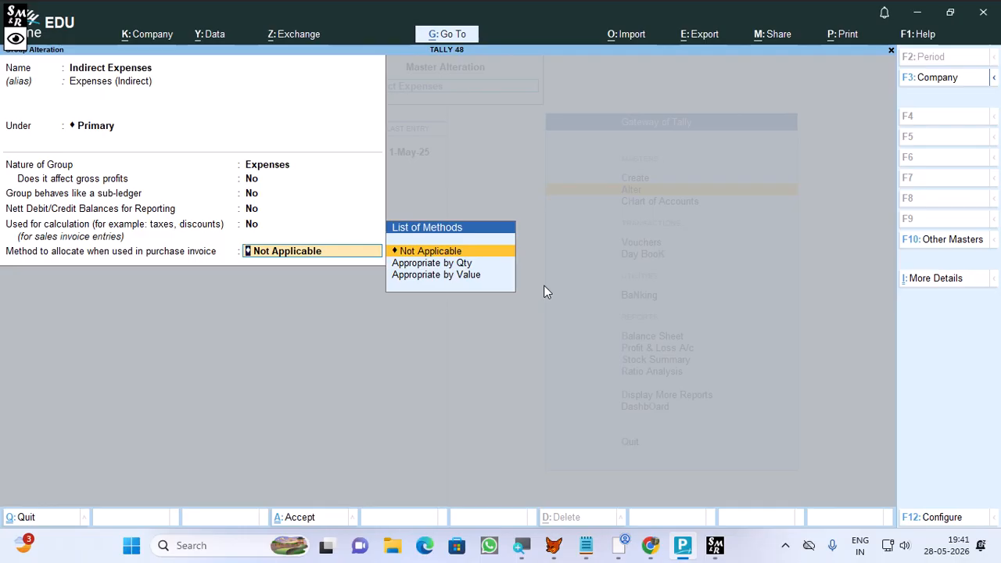
pyautogui.press('Down')
pyautogui.press('Down')
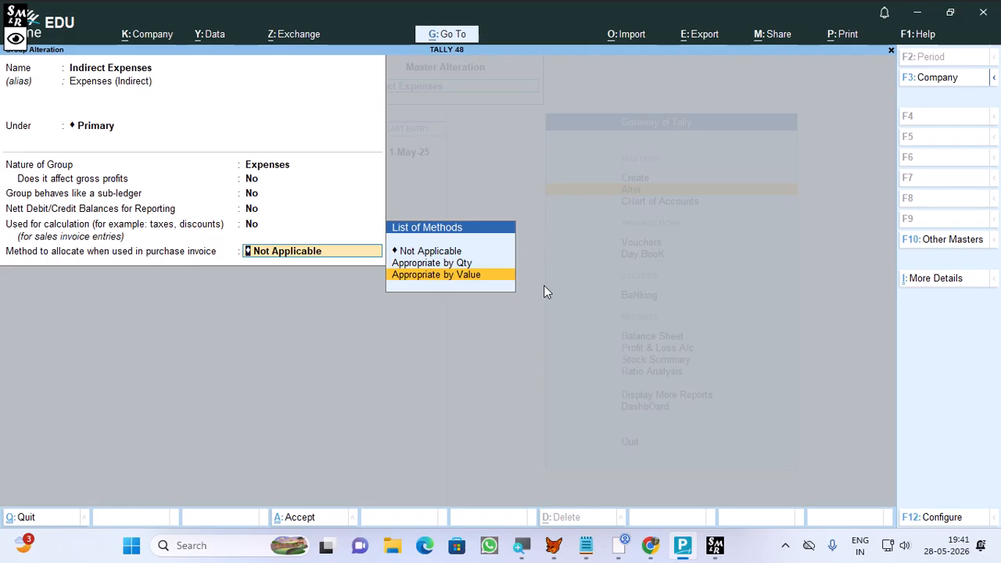
pyautogui.press('Return')
pyautogui.press('Return')
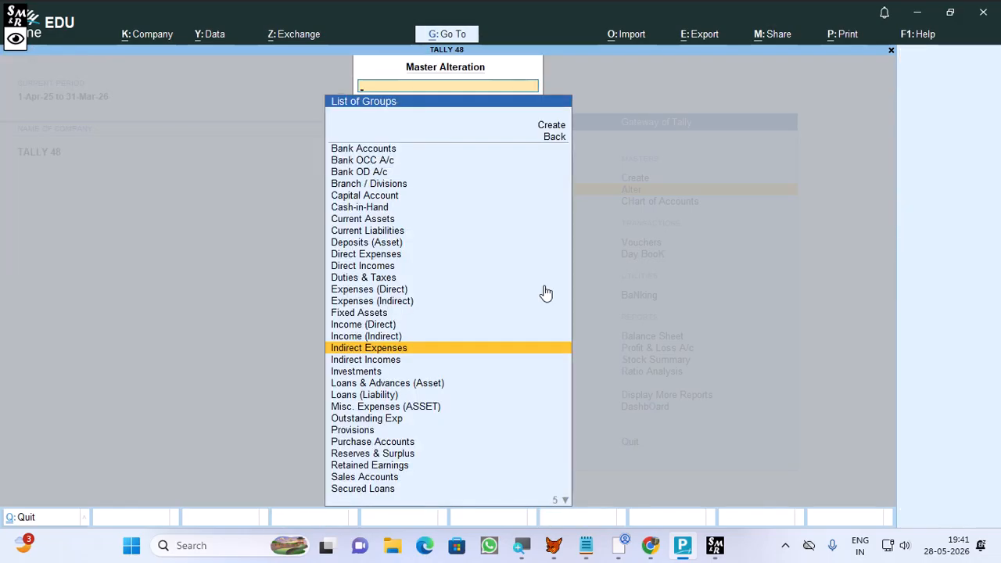
# Set the Purchase ledger's method of appropriation for additional costs in purchase invoices to Appropriate by Value.
pyautogui.press('Escape')
pyautogui.press('Down')
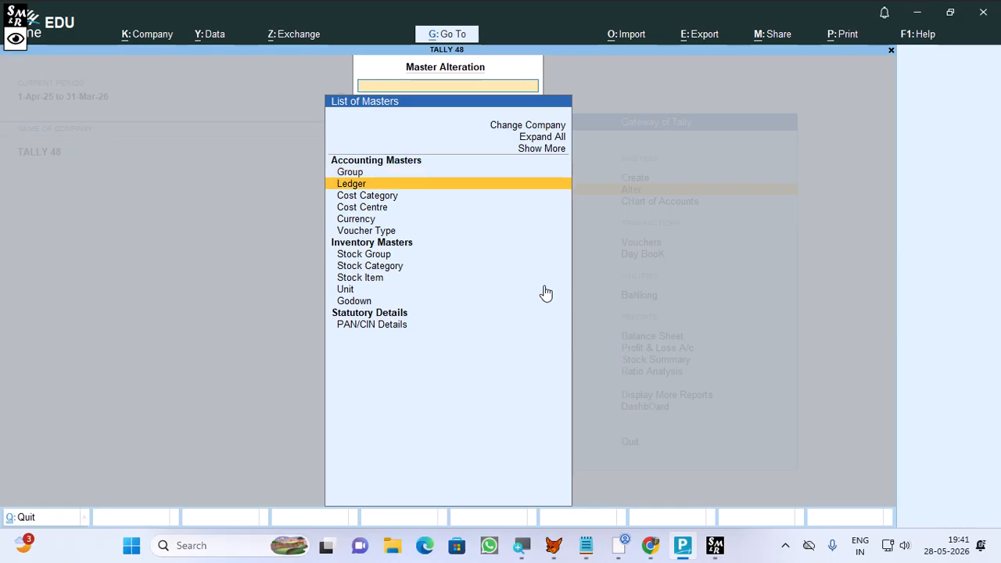
pyautogui.press('Return')
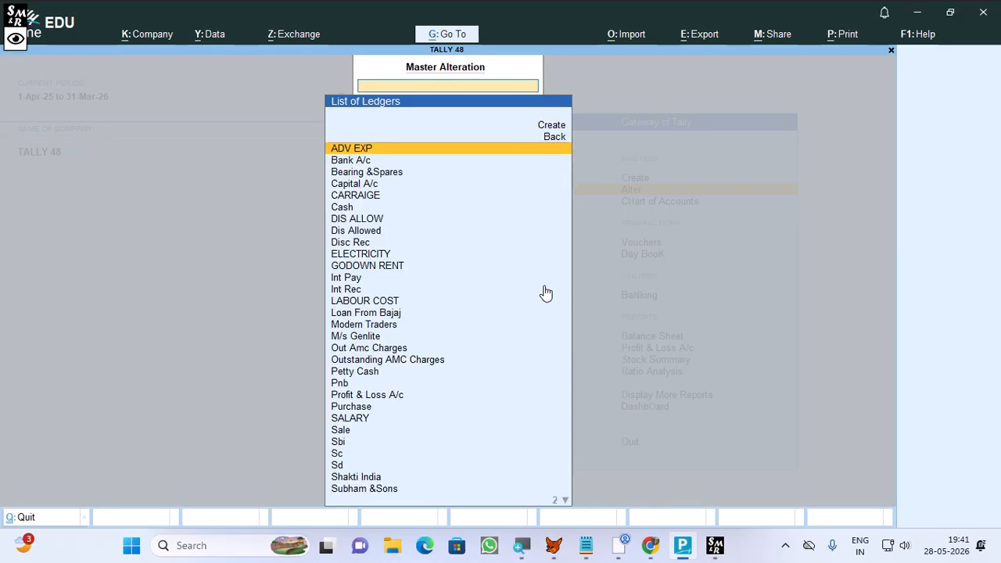
pyautogui.write('pur')
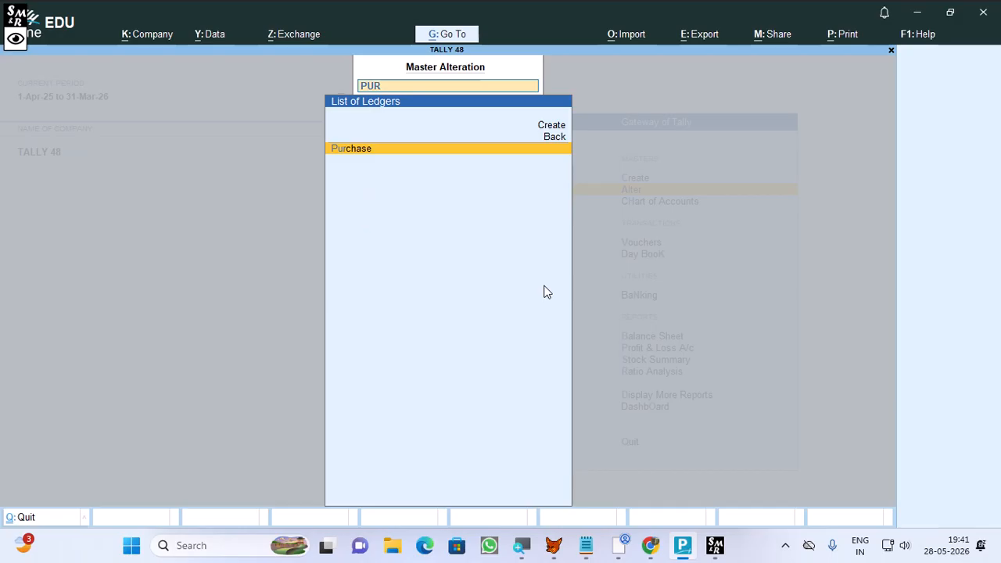
pyautogui.press('Return')
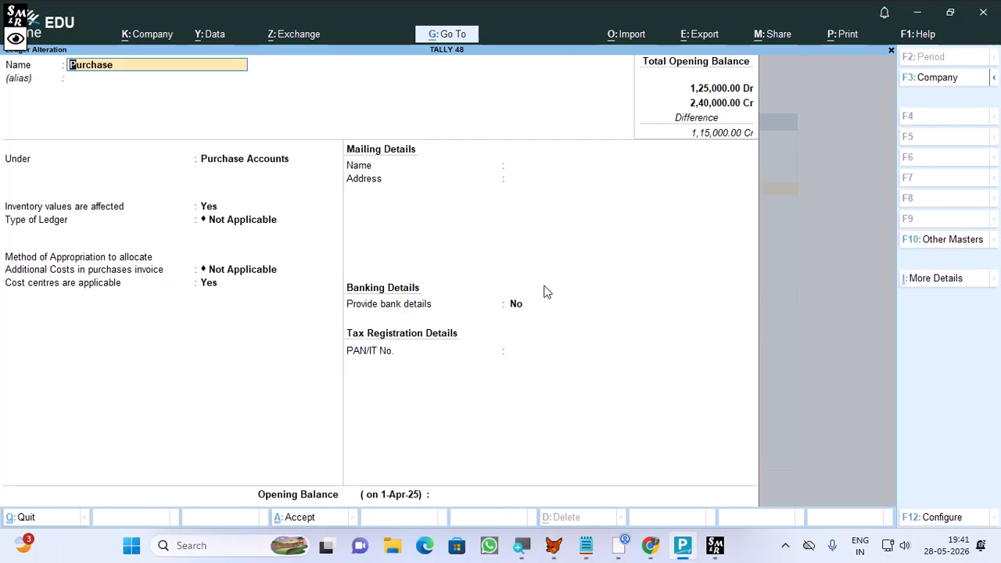
pyautogui.press('Return')
pyautogui.press('Return')
pyautogui.press('Return')
pyautogui.press('Return')
pyautogui.press('Return')
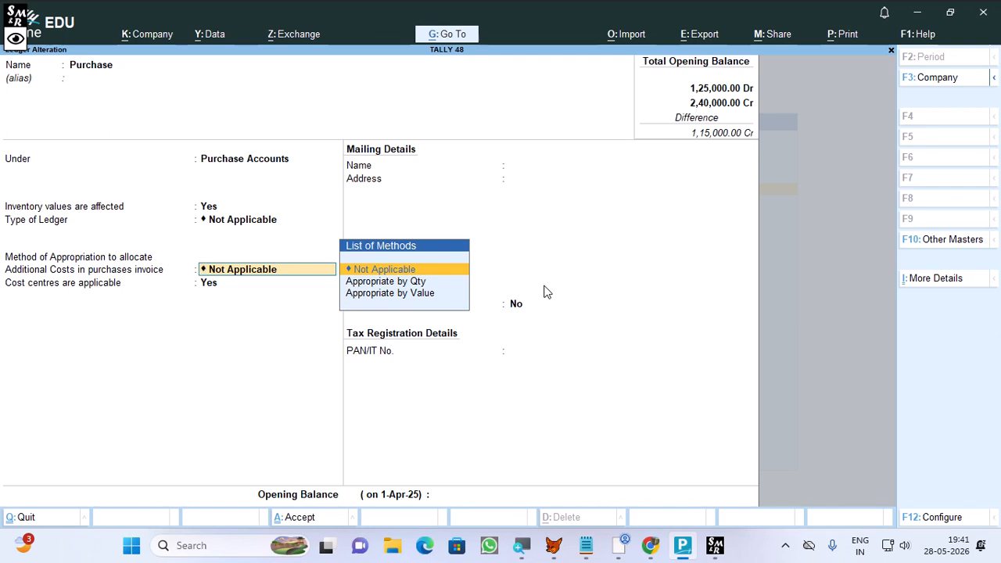
pyautogui.press('Down')
pyautogui.press('Down')
pyautogui.press('Return')
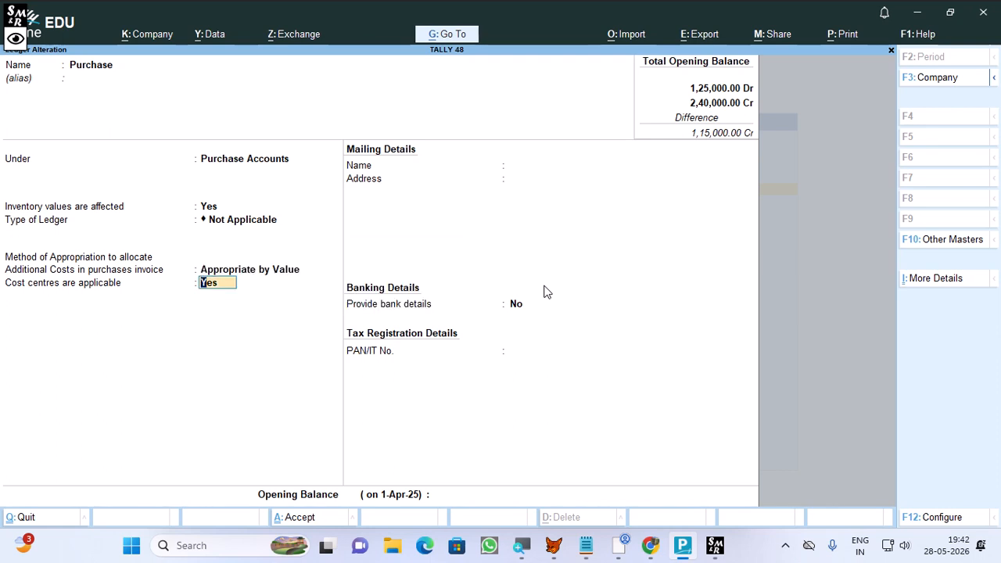
# Set cost centres to No for the Purchase ledger, leave bank details at No and save the ledger.
pyautogui.write('N')
pyautogui.press('Return')
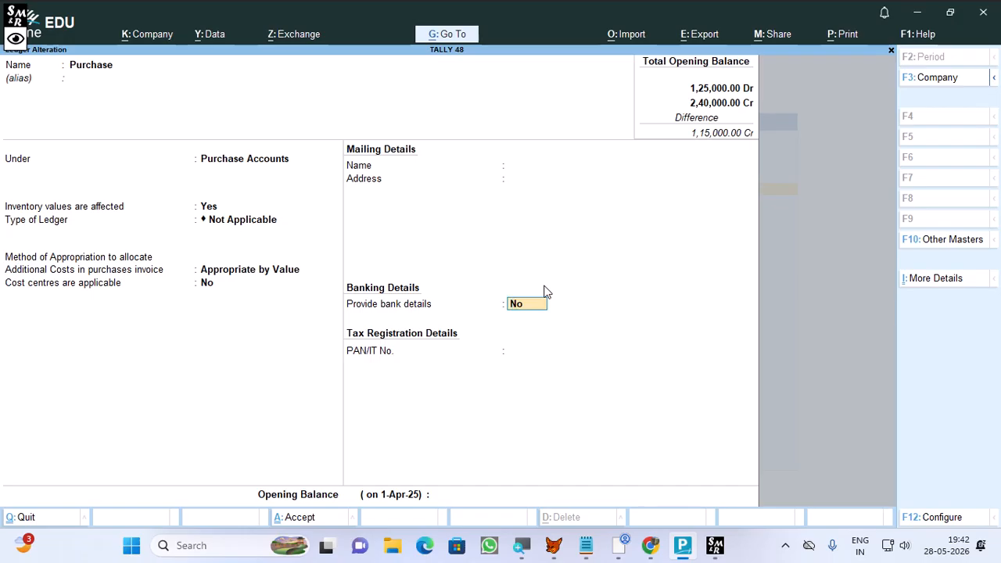
pyautogui.press('Return')
pyautogui.press('Return')
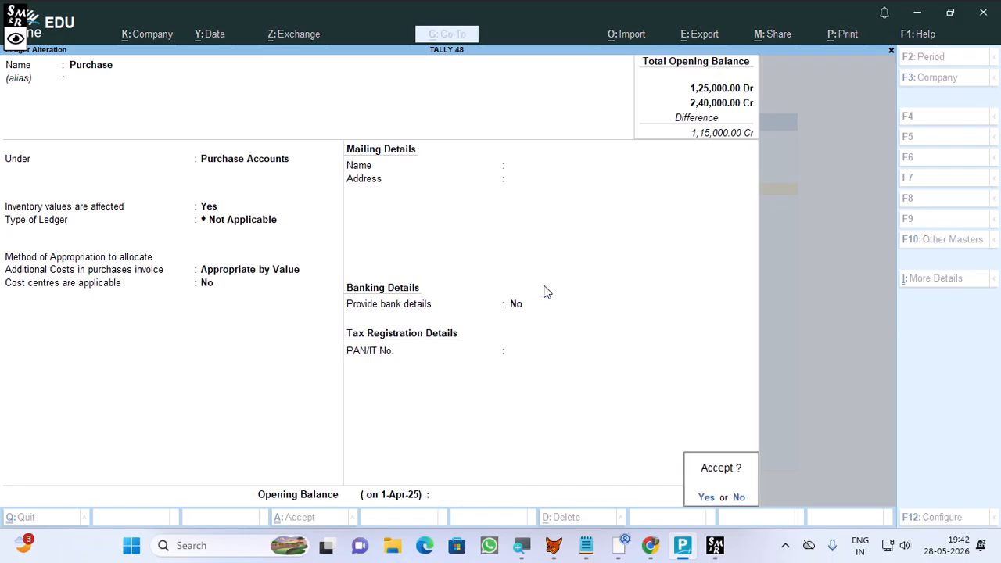
pyautogui.press('Return')
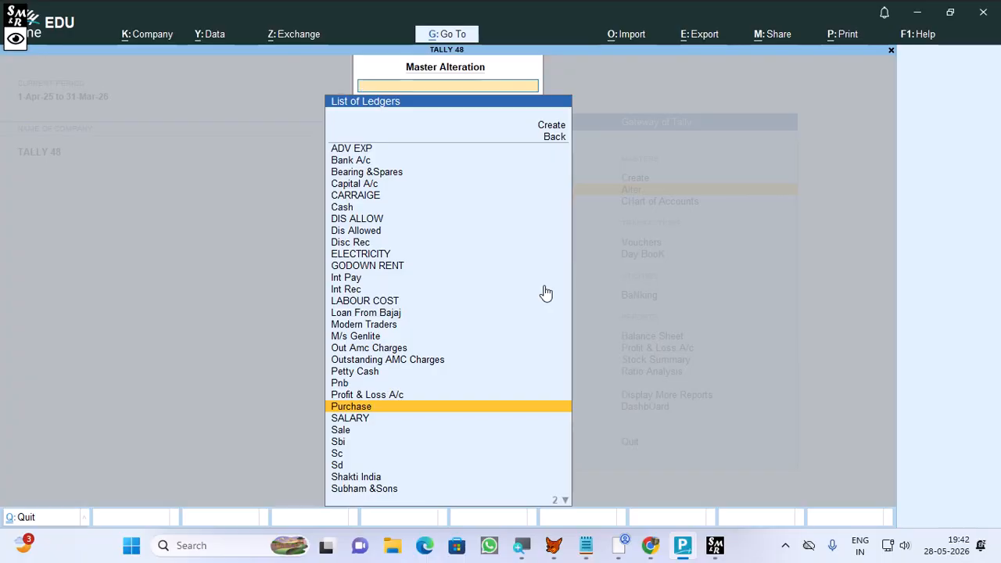
# Set the TRANSPORT ledger's method of appropriation for additional costs in purchase invoices to Appropriate by Value.
pyautogui.write('TR')
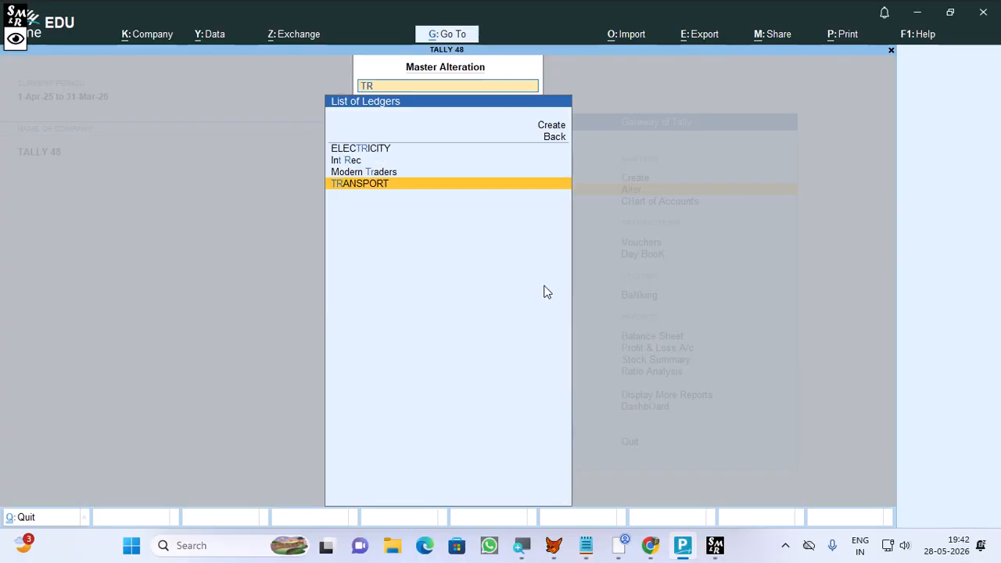
pyautogui.press('Return')
pyautogui.press('Return')
pyautogui.press('Return')
pyautogui.press('Return')
pyautogui.press('Return')
pyautogui.press('Return')
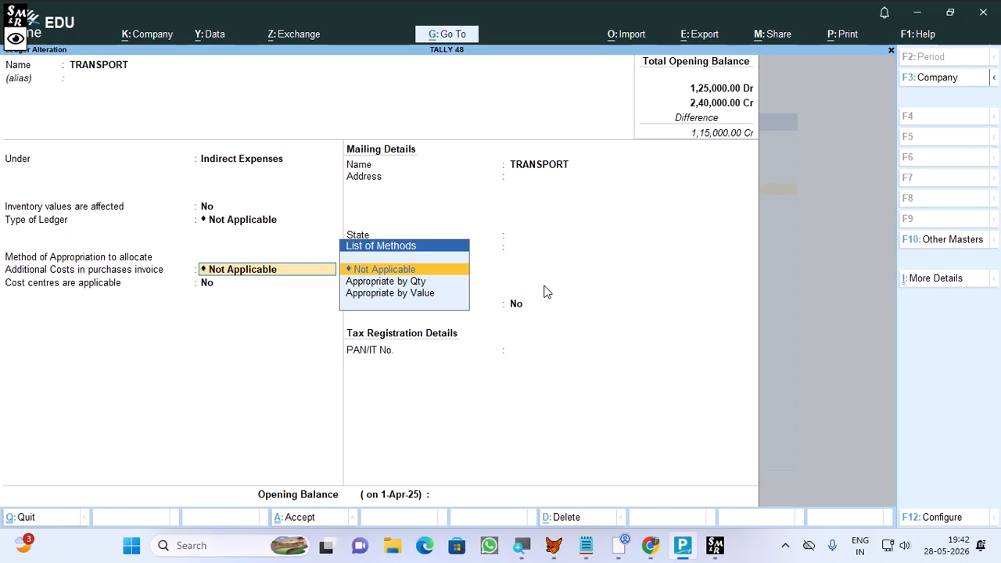
pyautogui.press('Down')
pyautogui.press('Down')
pyautogui.press('Return')
# Keep cost centres and bank details at No and the opening balance blank, save TRANSPORT and return to the Gateway of Tally.
pyautogui.press('Return')
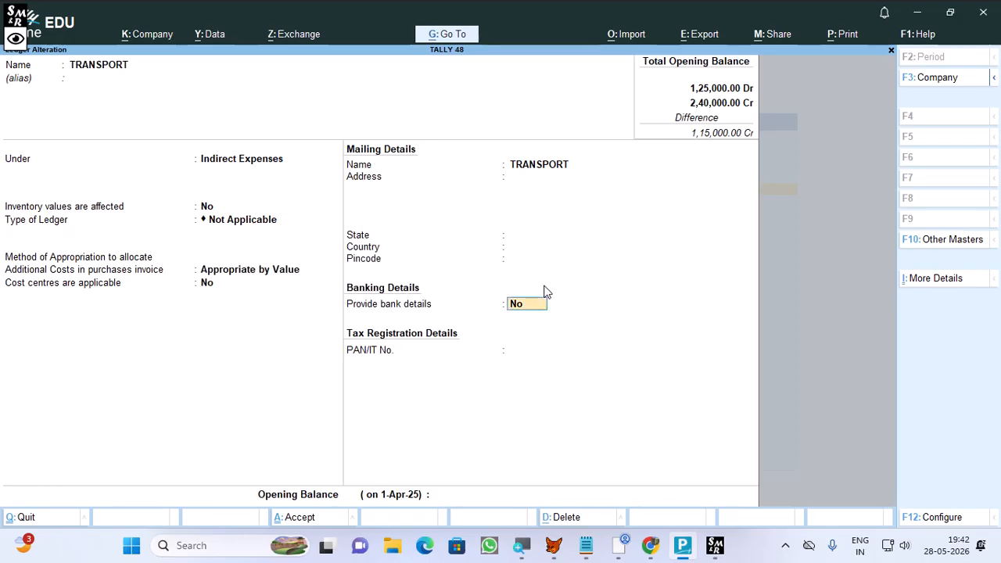
pyautogui.press('Return')
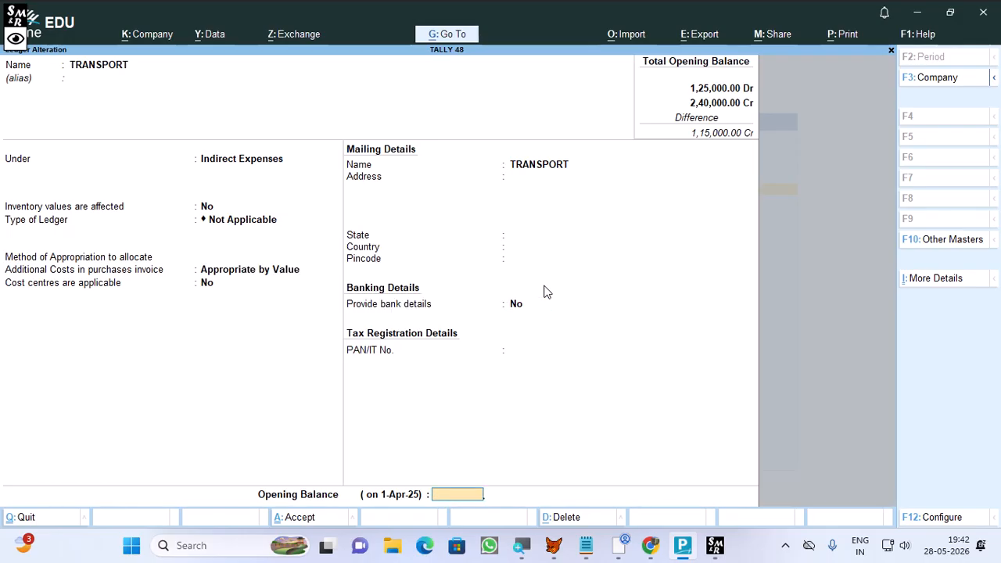
pyautogui.press('Return')
pyautogui.press('Return')
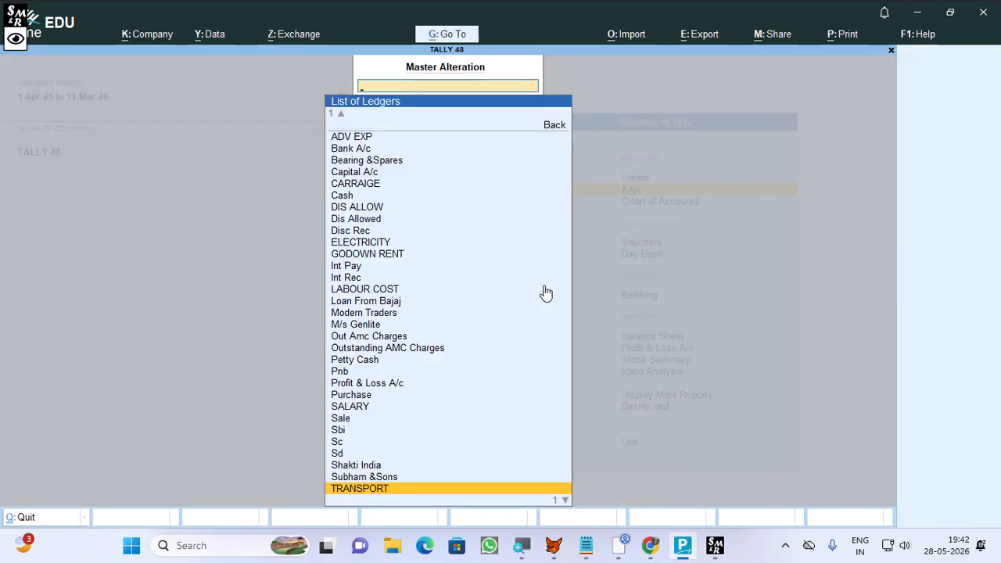
pyautogui.press('Escape')
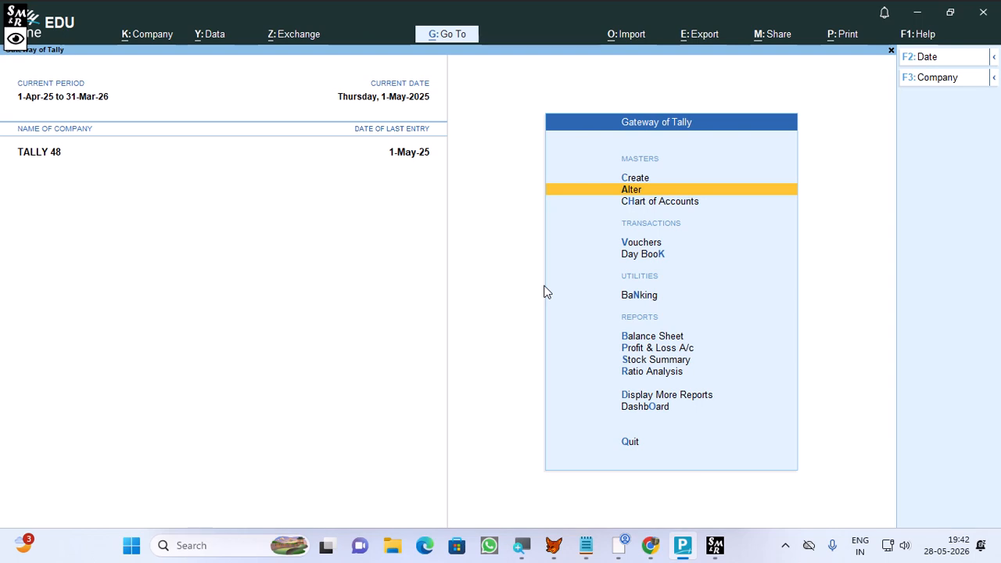
# Start a purchase voucher with the supplier invoice number left blank and Sc as the party account.
pyautogui.press('v')
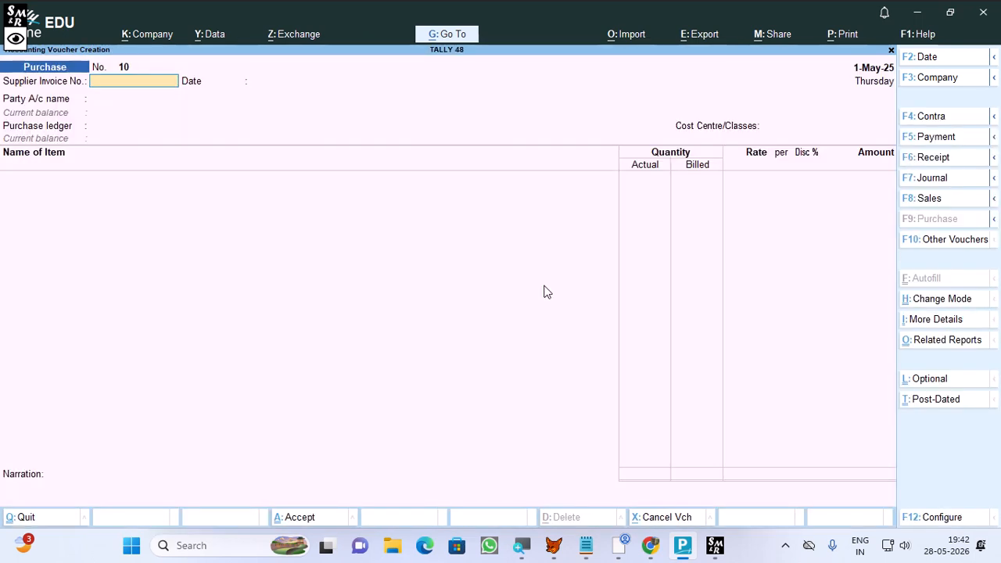
pyautogui.press('Return')
pyautogui.press('Return')
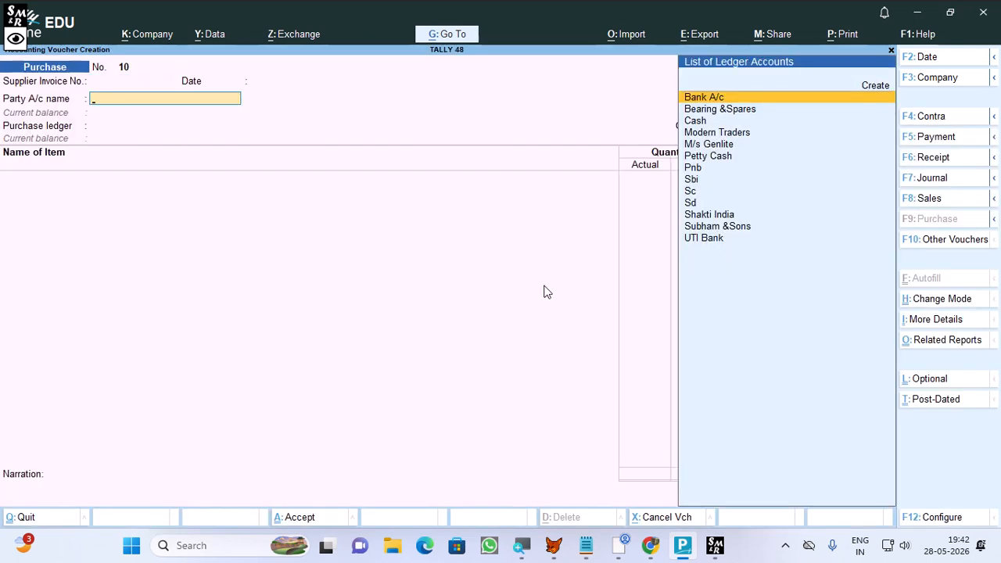
pyautogui.write('sc')
pyautogui.press('Return')
# Leave the receipt details blank and accept the party details for Sc with West Bengal, India.
pyautogui.press('Return')
pyautogui.press('Return')
pyautogui.press('Return')
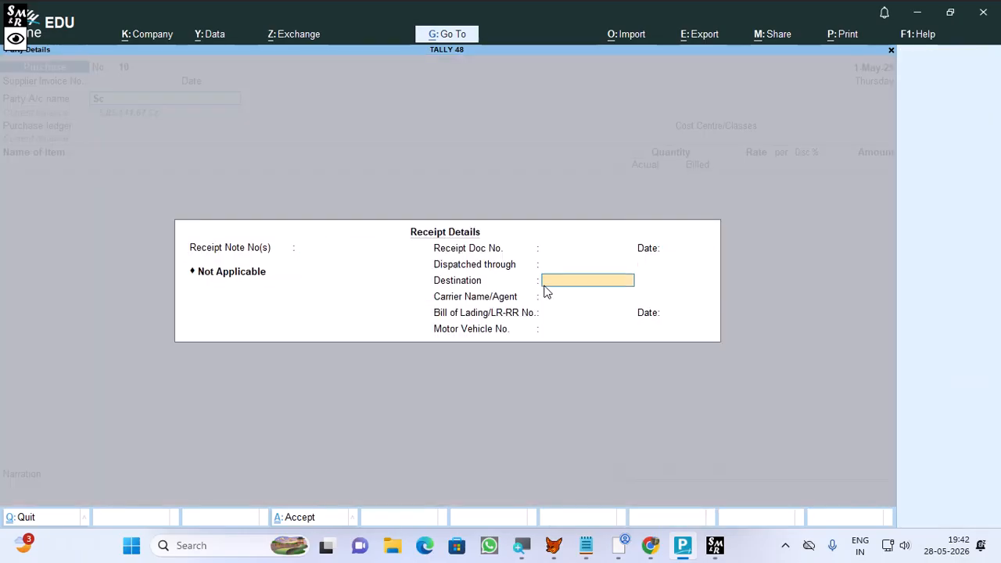
pyautogui.press('Return')
pyautogui.press('Return')
pyautogui.press('Return')
pyautogui.press('Return')
pyautogui.press('Return')
pyautogui.press('Return')
pyautogui.press('Return')
pyautogui.press('Return')
pyautogui.press('Return')
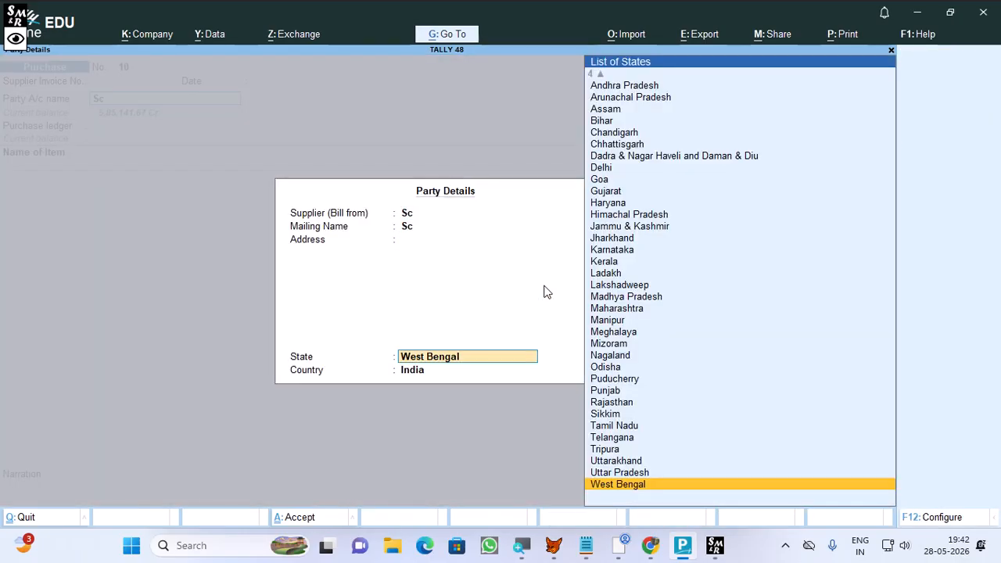
# Choose the Purchase ledger and add the SSD item without a description, allocated to godown BEHALA with no tracking or order number.
pyautogui.write('pu')
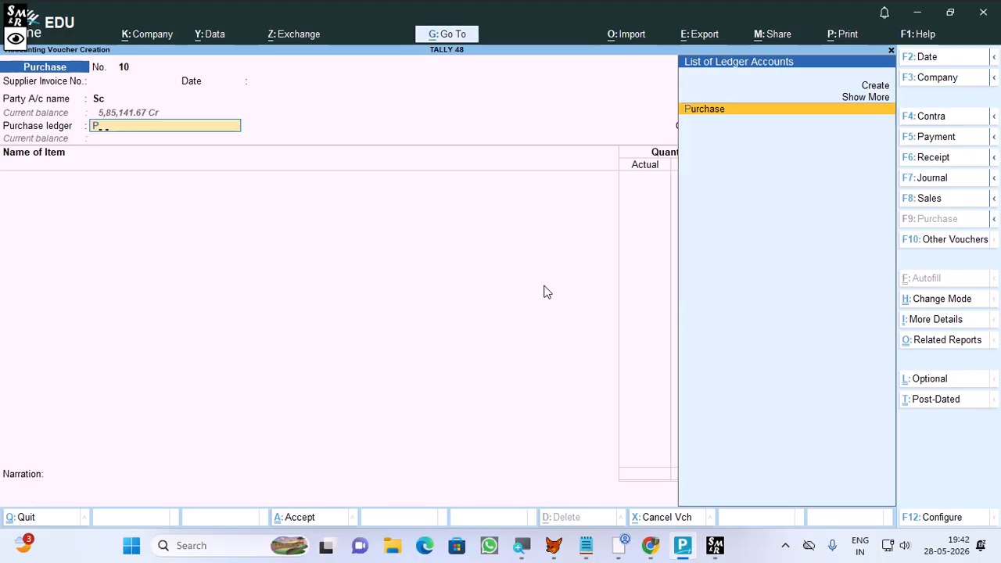
pyautogui.press('Return')
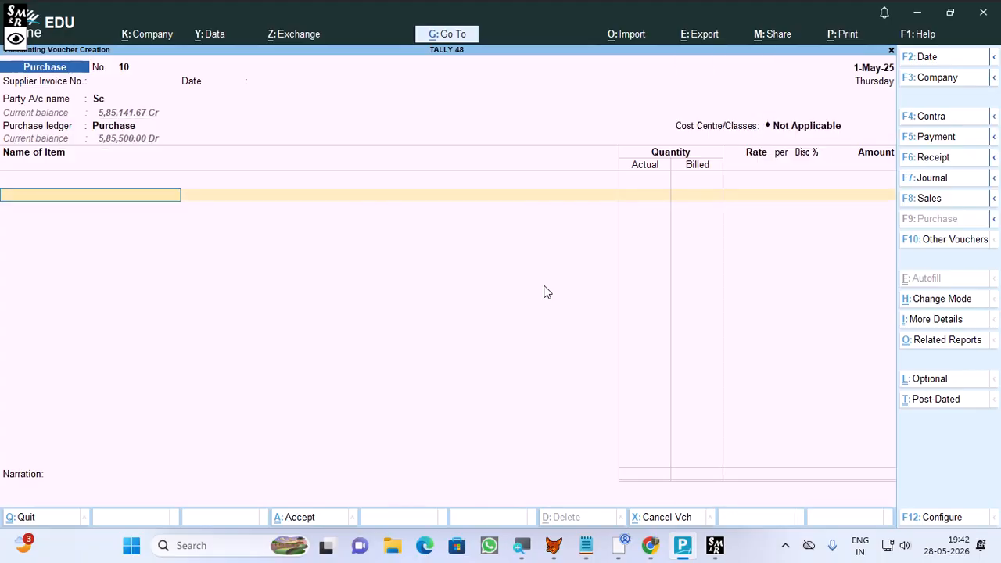
pyautogui.write('ss')
pyautogui.press('Return')
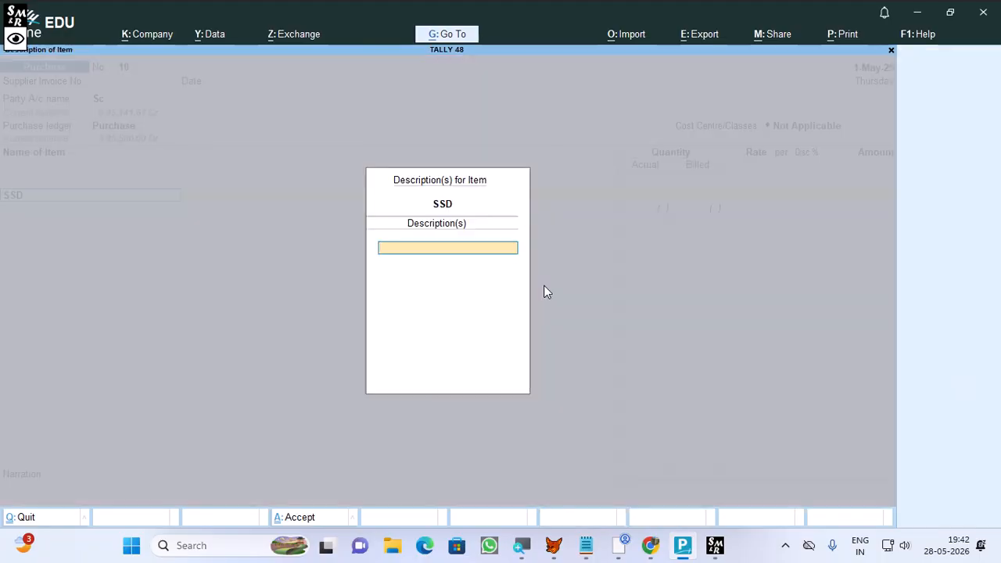
pyautogui.press('Return')
pyautogui.press('Return')
pyautogui.press('Return')
pyautogui.press('Return')
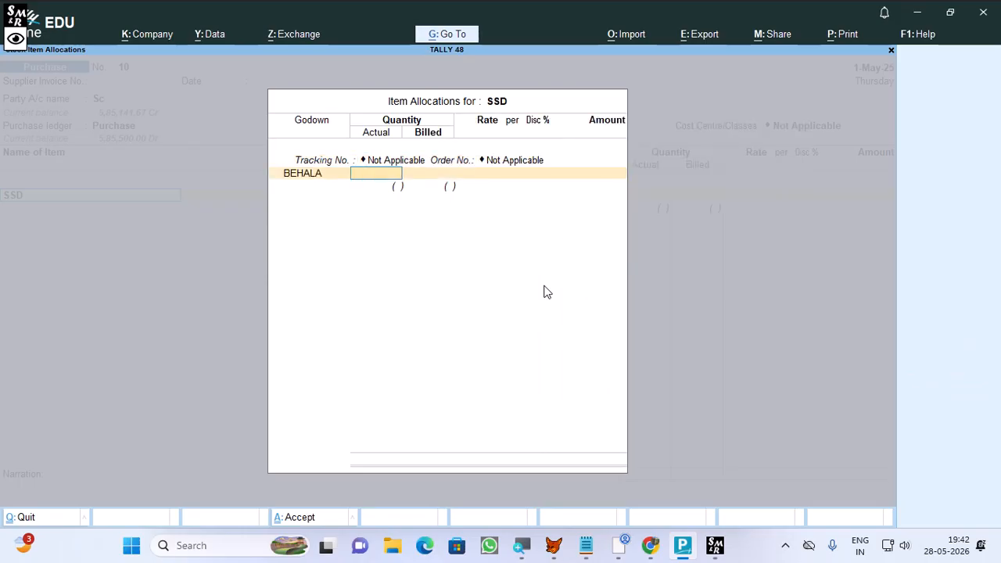
# Enter 50 pcs of SSD at a rate of 1,300.00 per pcs and complete the item allocation.
pyautogui.write('50')
pyautogui.press('Return')
pyautogui.press('Return')
pyautogui.press('Return')
pyautogui.press('Return')
pyautogui.press('Return')
pyautogui.press('Return')
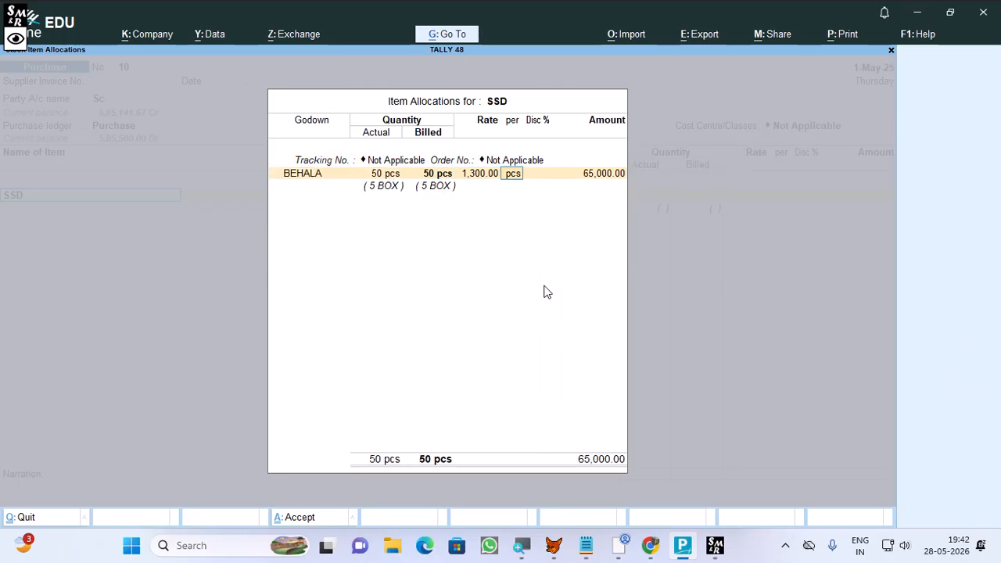
pyautogui.press('Return')
pyautogui.press('Return')
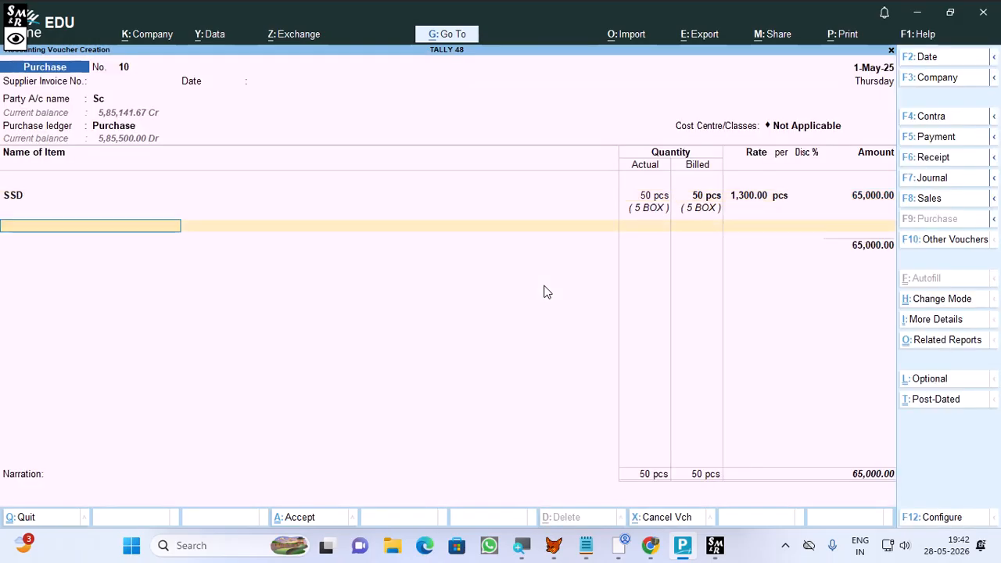
# Add the TRANSPORT expense ledger below the item at a rate of 10%.
pyautogui.write('tr')
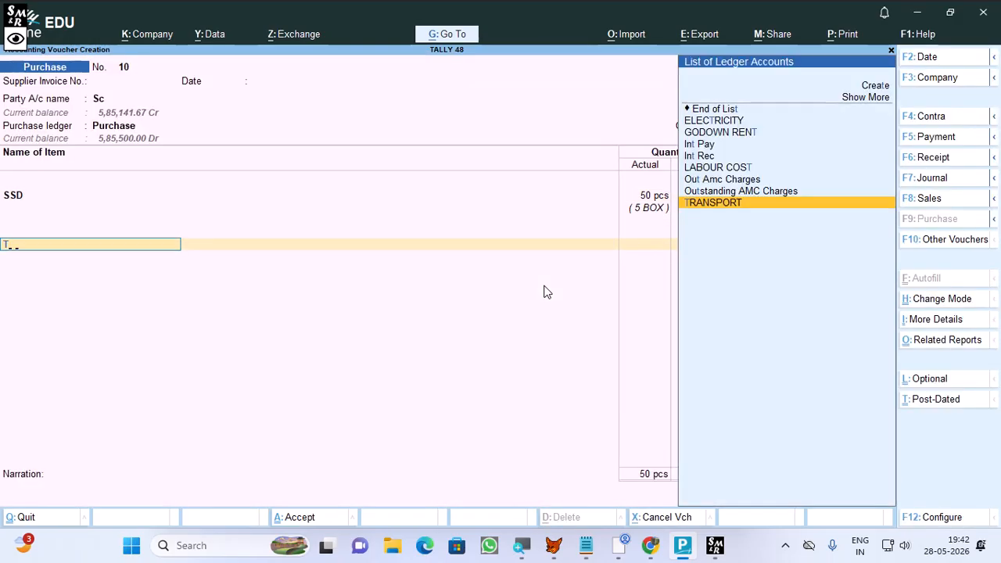
pyautogui.press('Return')
pyautogui.write('10%')
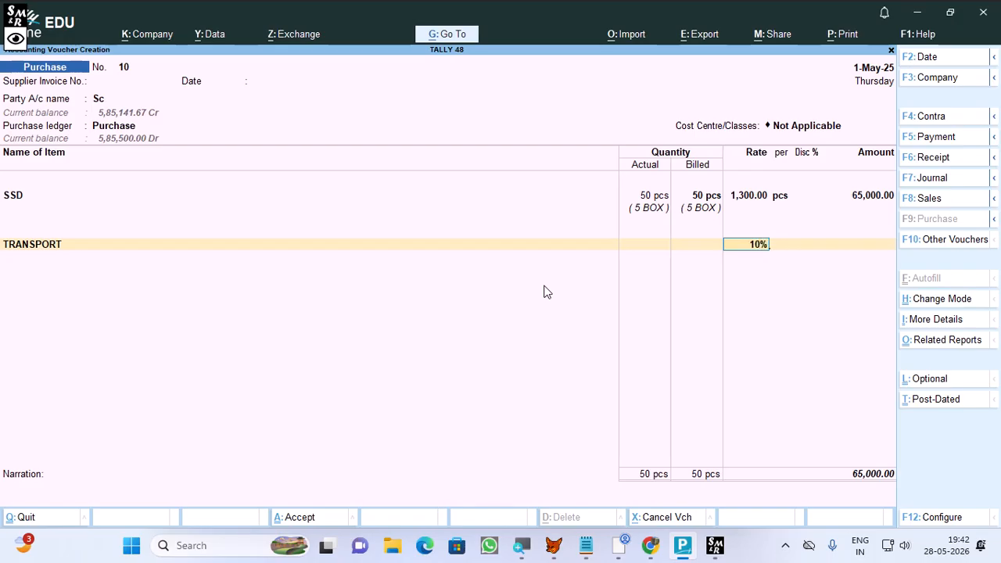
pyautogui.press('Return')
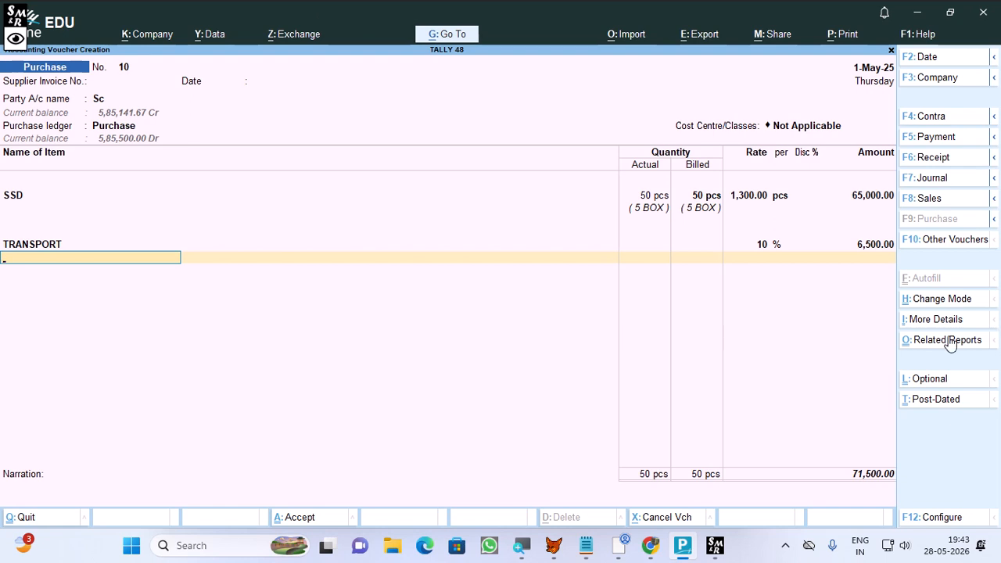
# Keep the bill-wise reference for Sc as New Ref, save the purchase voucher without narration and return to the Gateway of Tally.
pyautogui.press('Return')
pyautogui.press('Return')
pyautogui.press('Return')
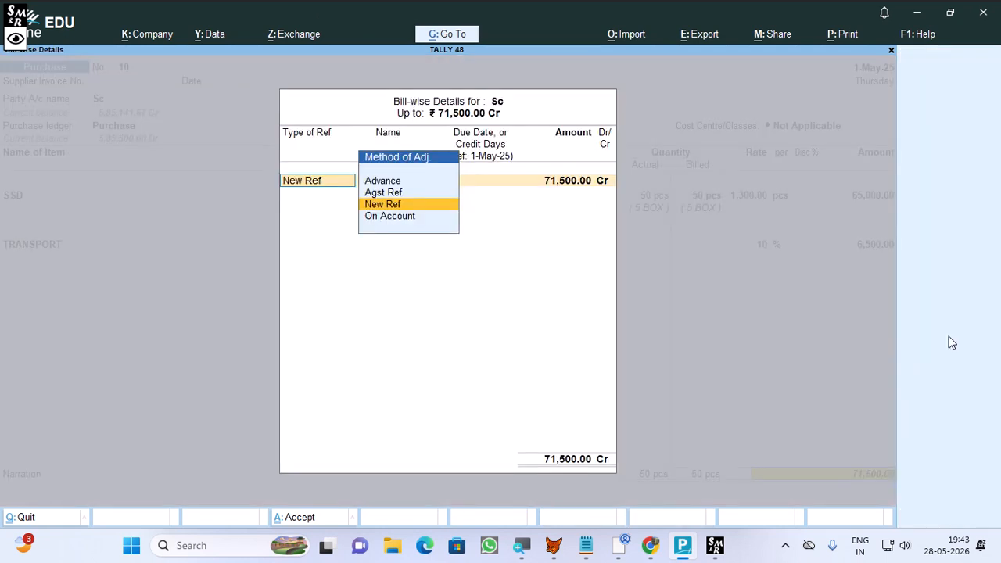
pyautogui.press('Return')
pyautogui.press('Return')
pyautogui.press('Return')
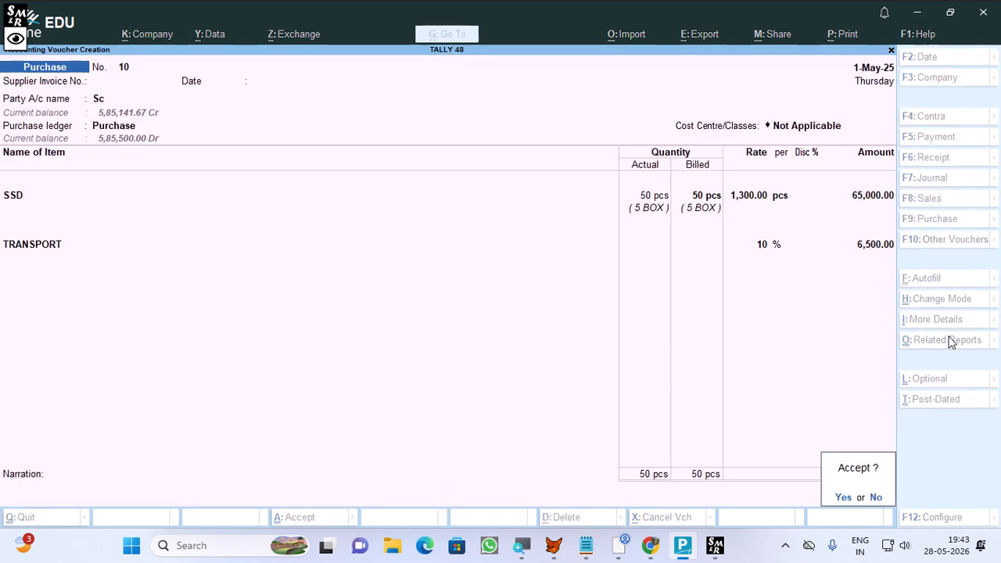
pyautogui.press('Return')
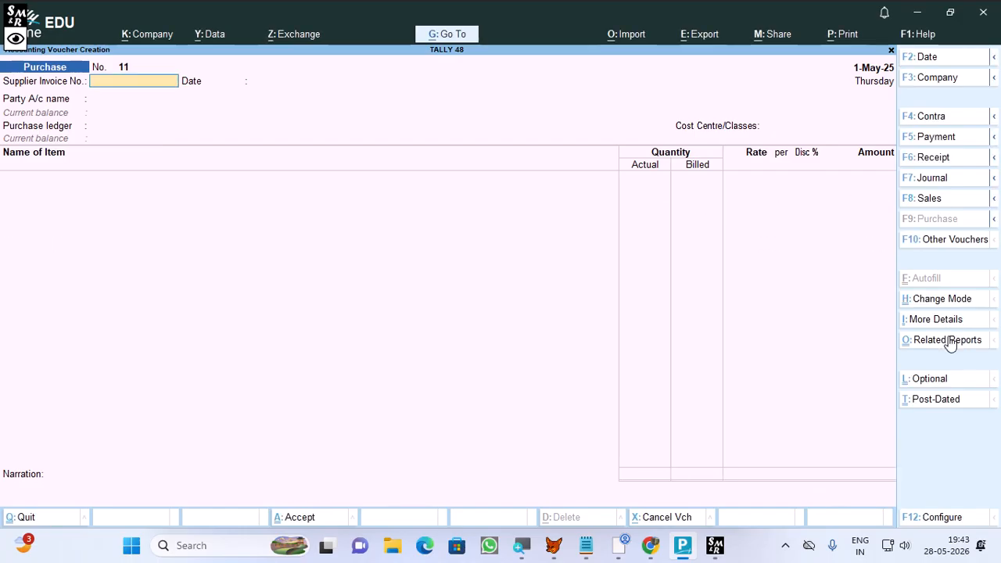
pyautogui.press('Escape')
pyautogui.press('Return')
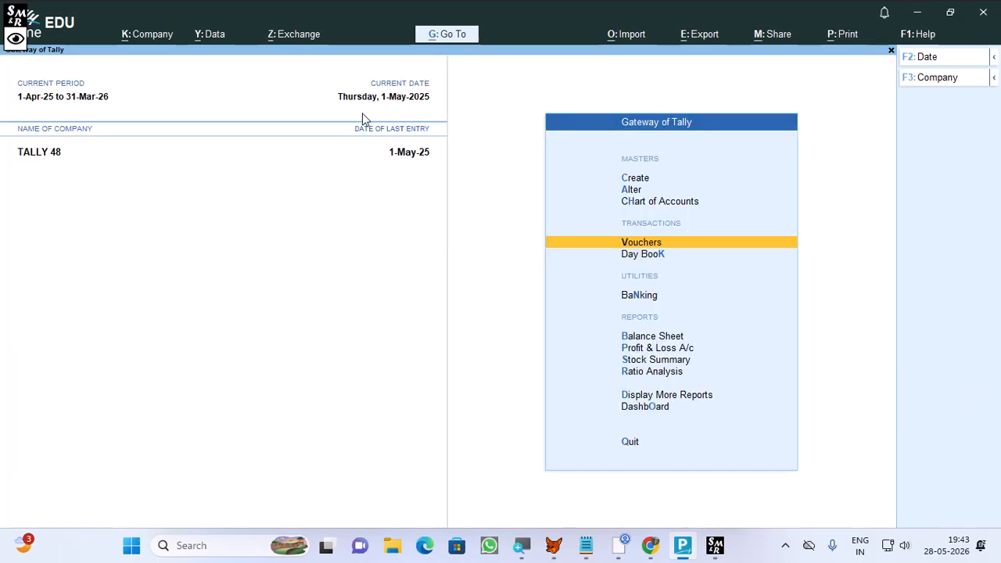
# Check the SSD closing rate and value in the detailed Stock Summary and return to the Gateway of Tally.
pyautogui.press('s')
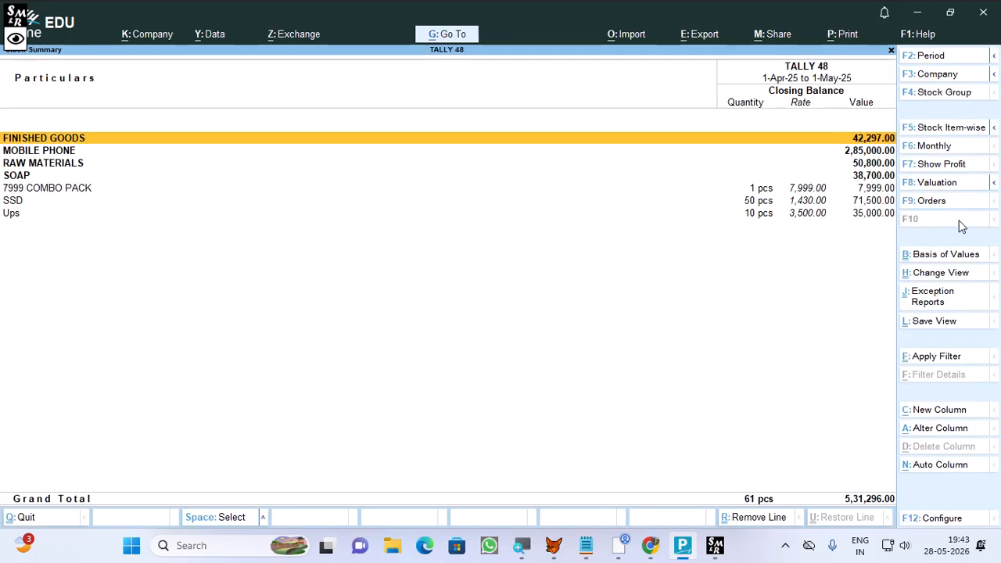
pyautogui.hotkey('alt', 'F5')
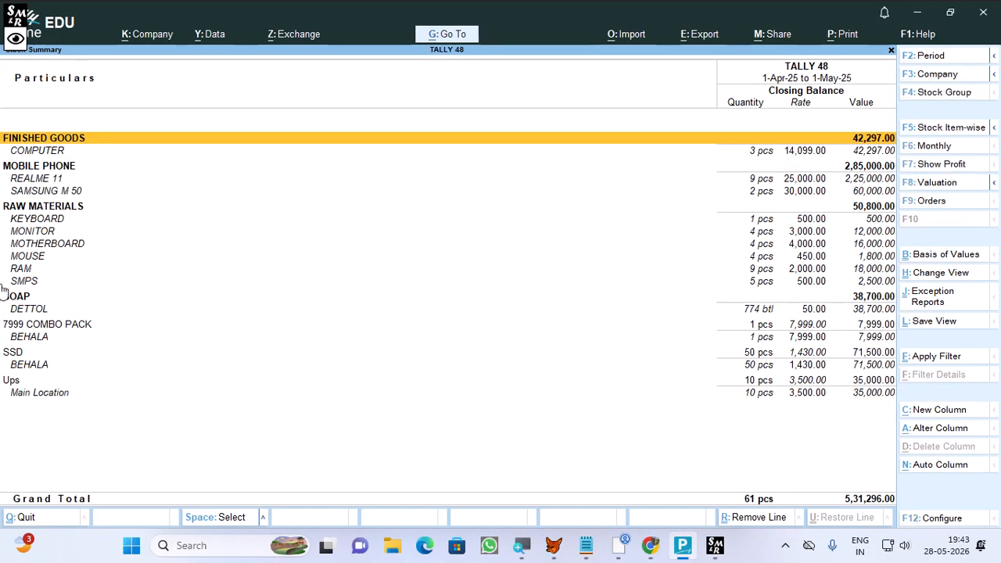
pyautogui.click(12, 358)
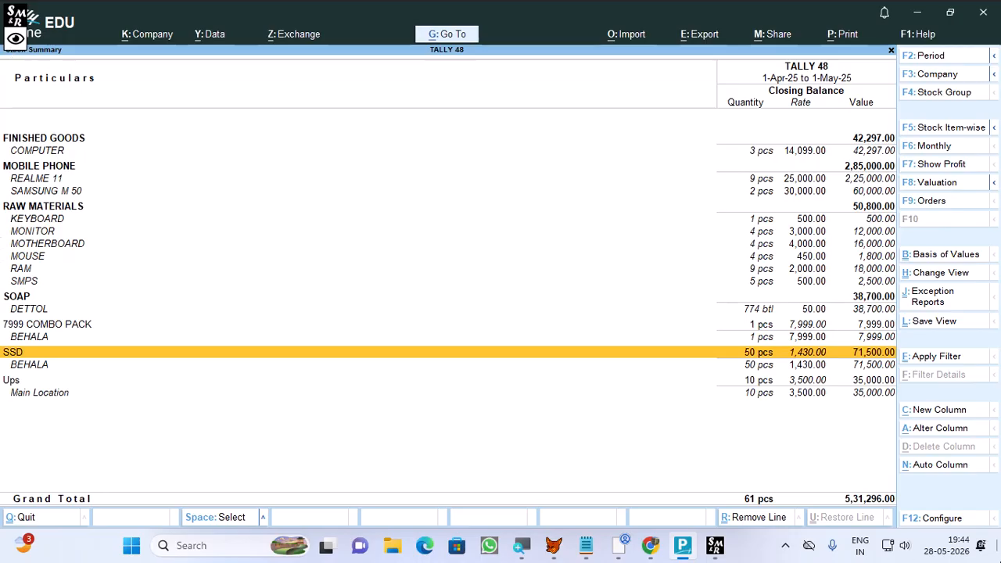
pyautogui.press('Escape')
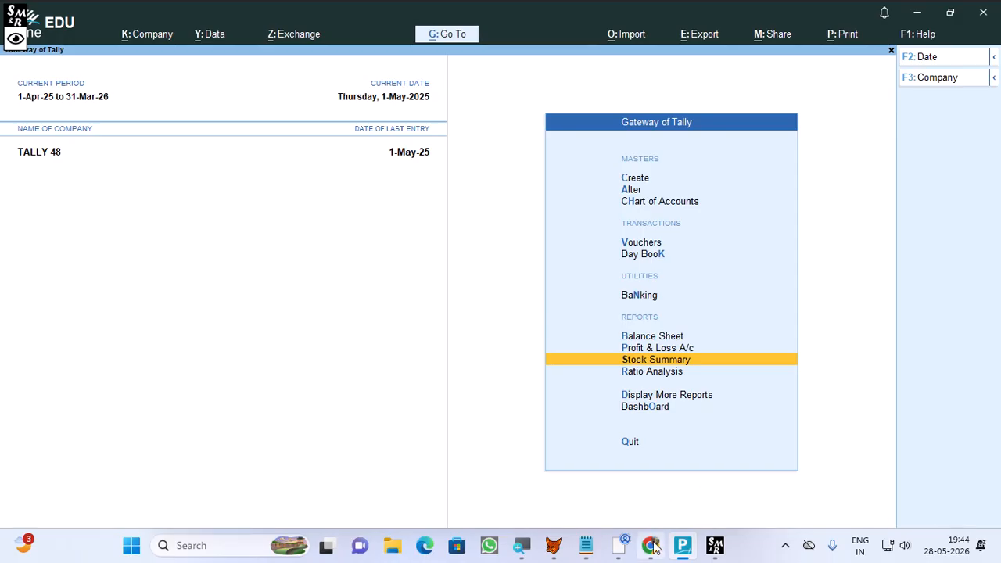
pyautogui.click(715, 545)
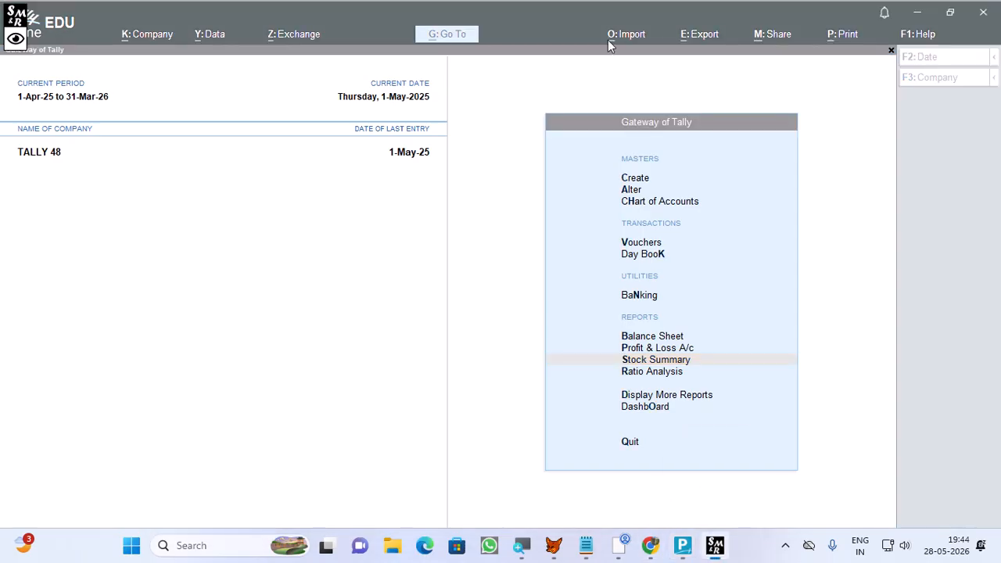
pyautogui.click(15, 38)
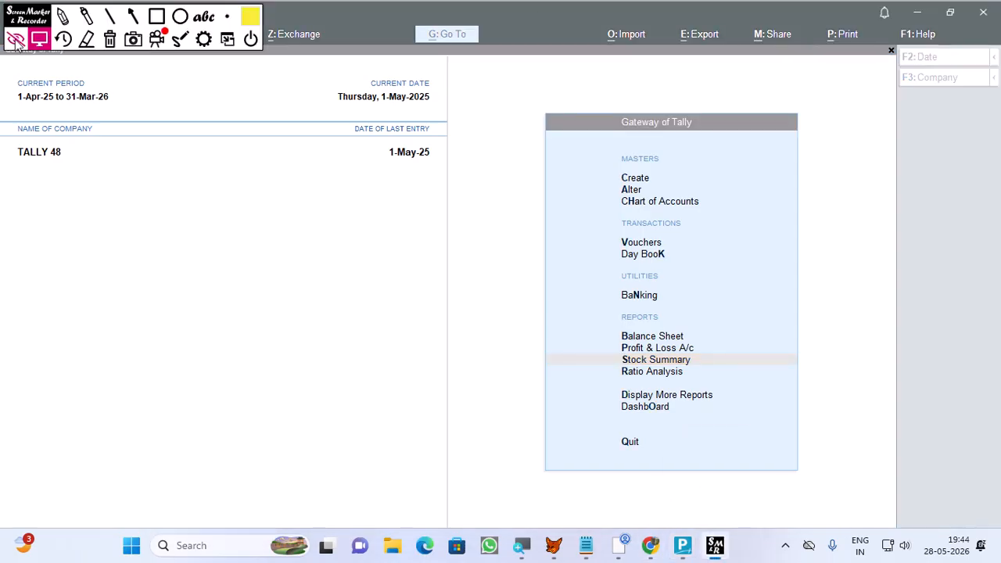
pyautogui.click(250, 40)
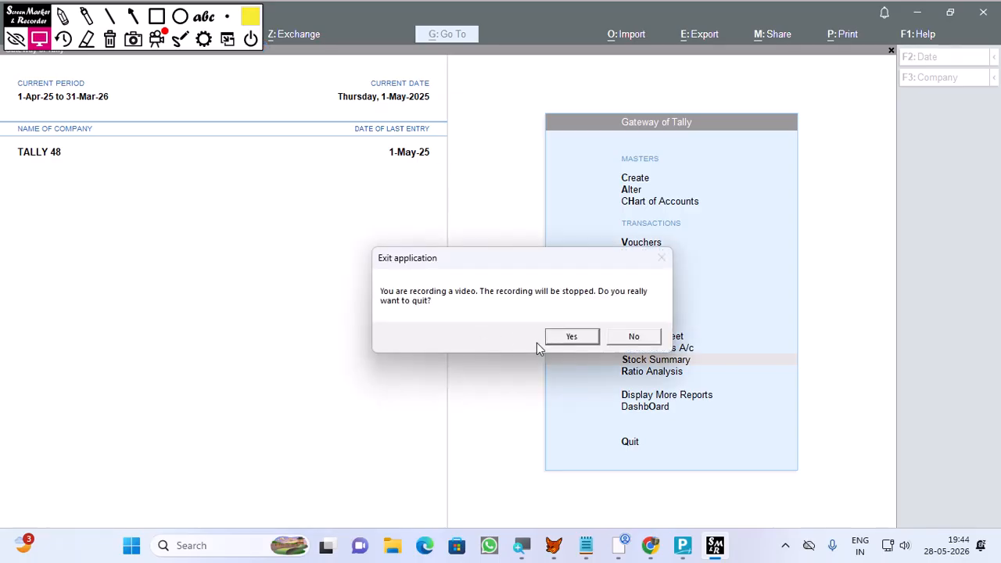